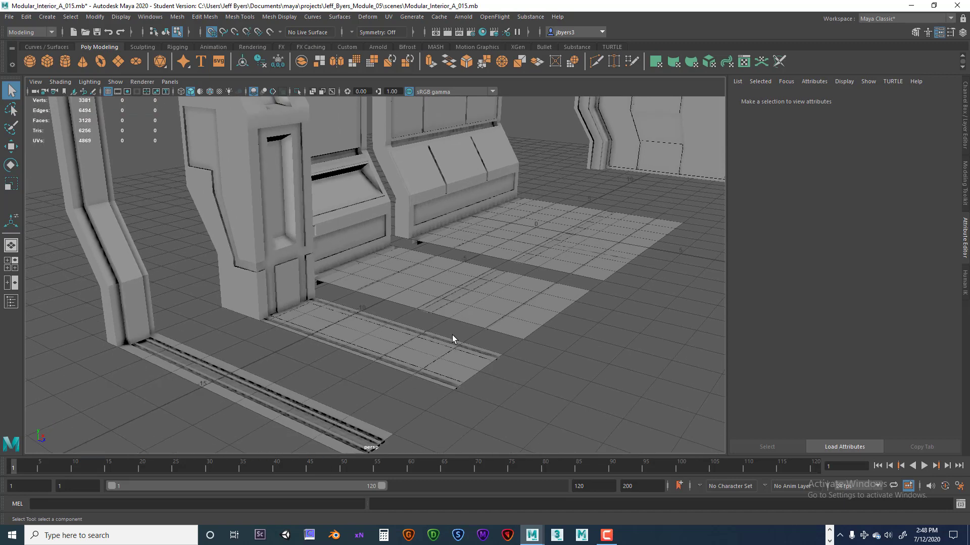
Step: Switch to object selection and examine the floor panels and the ceiling pieces of the modular sections
double_click(498, 321)
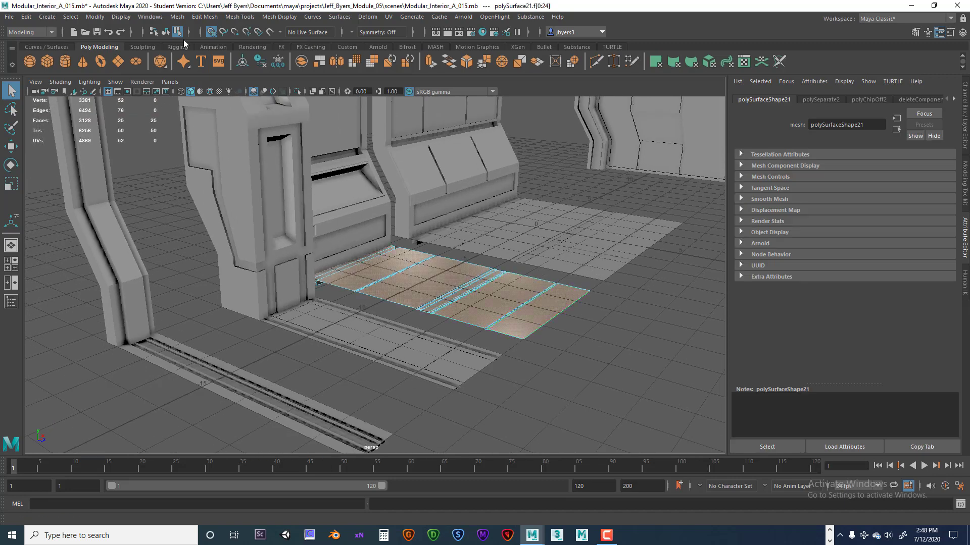
click(165, 32)
click(547, 278)
scroll(525, 277, up, 3)
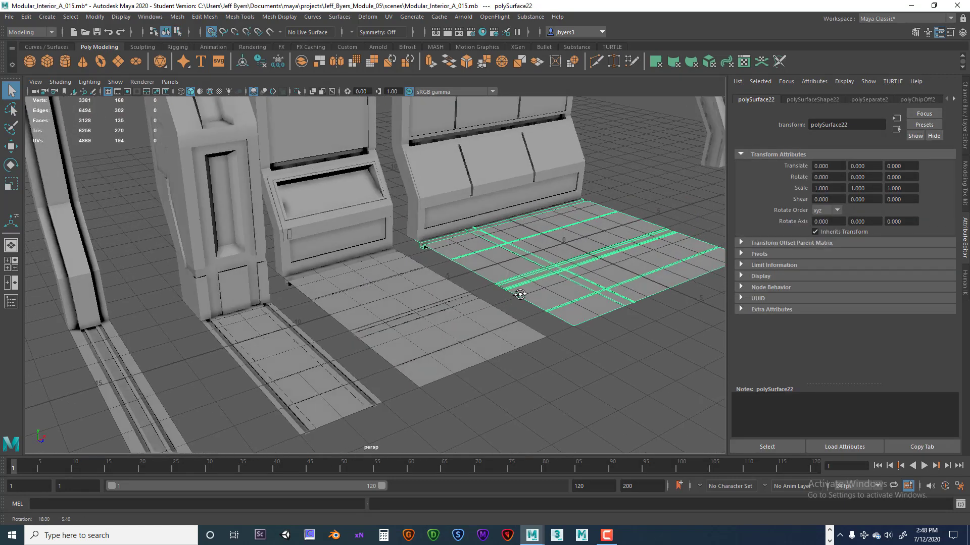
alt+drag(481, 284, 405, 268)
click(418, 230)
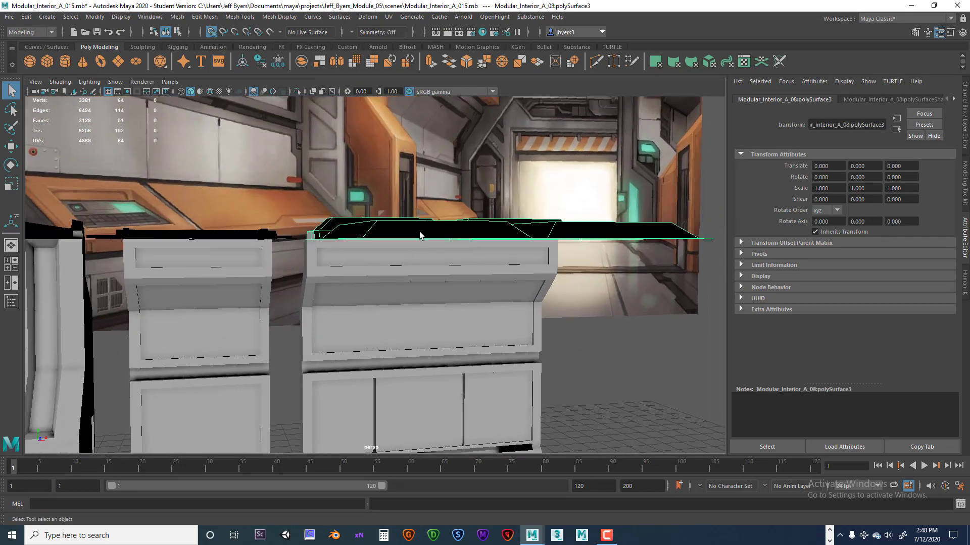
alt+drag(417, 230, 349, 307)
click(235, 197)
alt+drag(193, 316, 292, 288)
click(256, 240)
Step: Select all border edges of the narrower console module's ceiling panel and extrude them
click(288, 275)
alt+right_drag(293, 288, 520, 295)
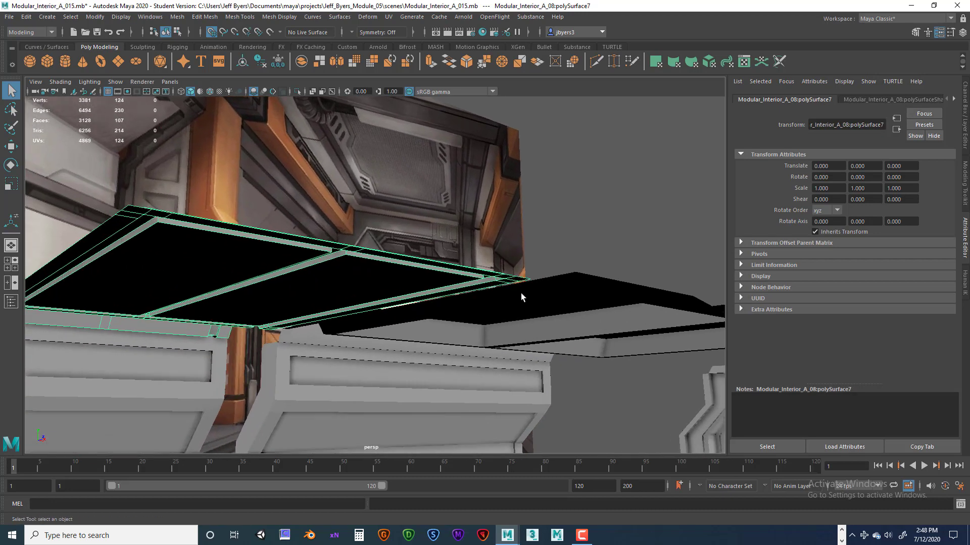
alt+drag(274, 284, 282, 258)
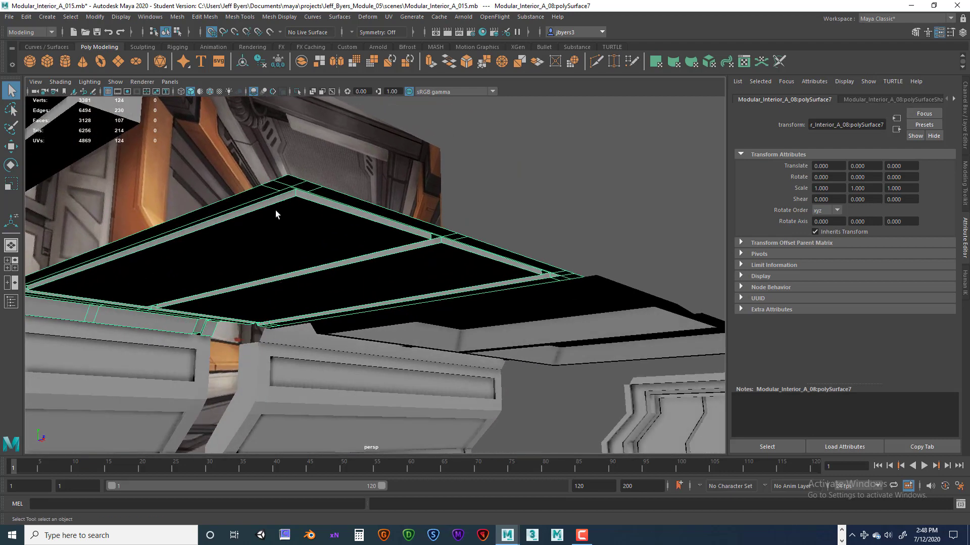
right_drag(294, 182, 295, 158)
click(283, 178)
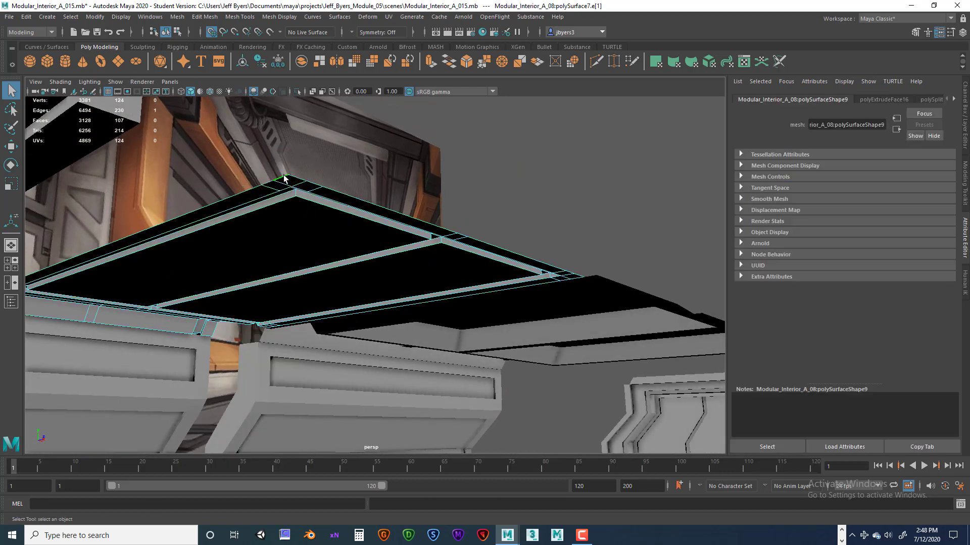
alt+drag(277, 238, 204, 265)
alt+middle_drag(204, 265, 305, 255)
alt+drag(305, 256, 274, 260)
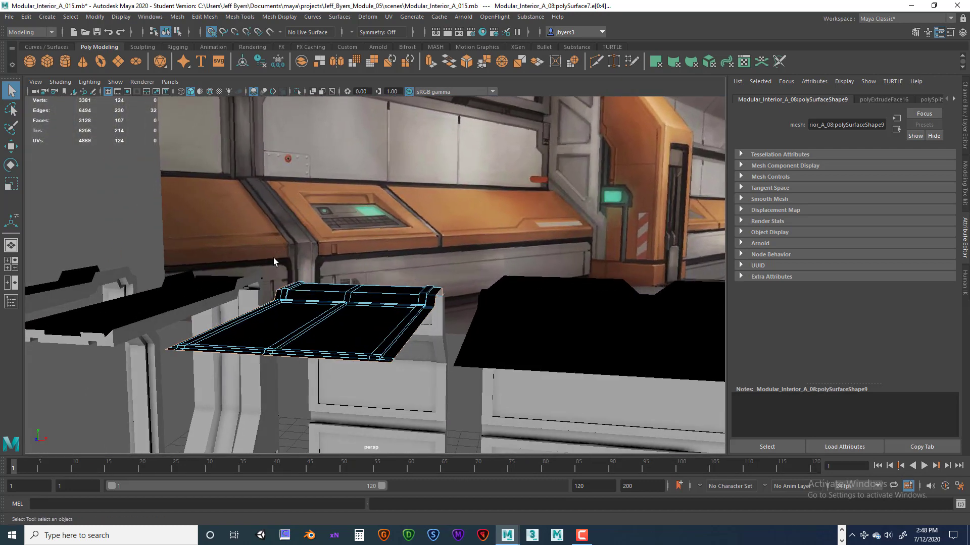
key(ctrl+e)
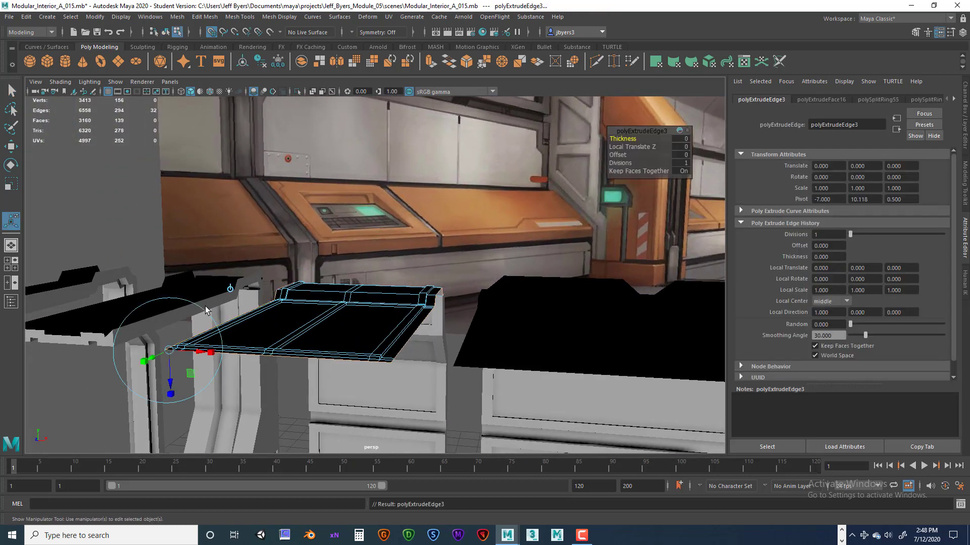
Step: Try to raise the extruded ceiling border in the side view with a Local Translate Z of -0.372
key(space)
key(space)
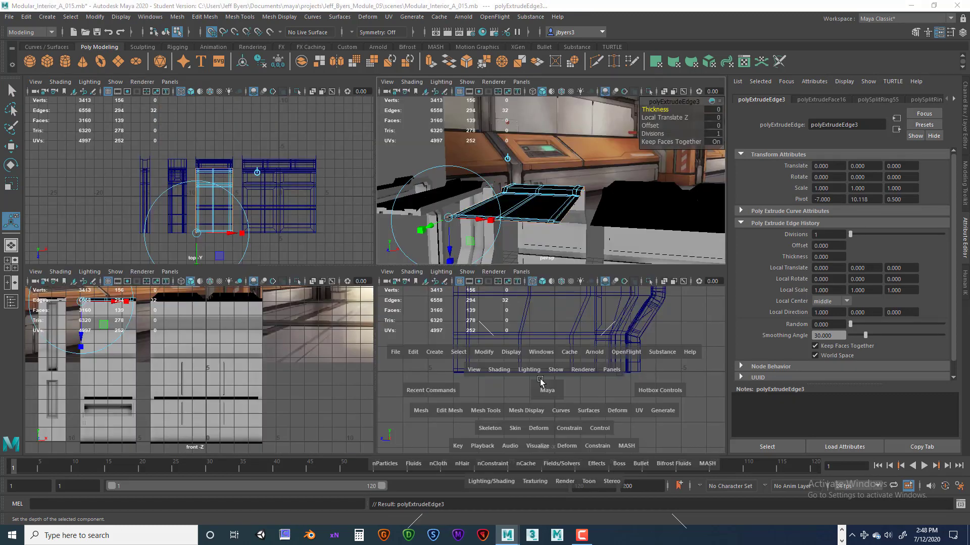
alt+middle_drag(446, 275, 513, 362)
alt+middle_drag(490, 271, 517, 344)
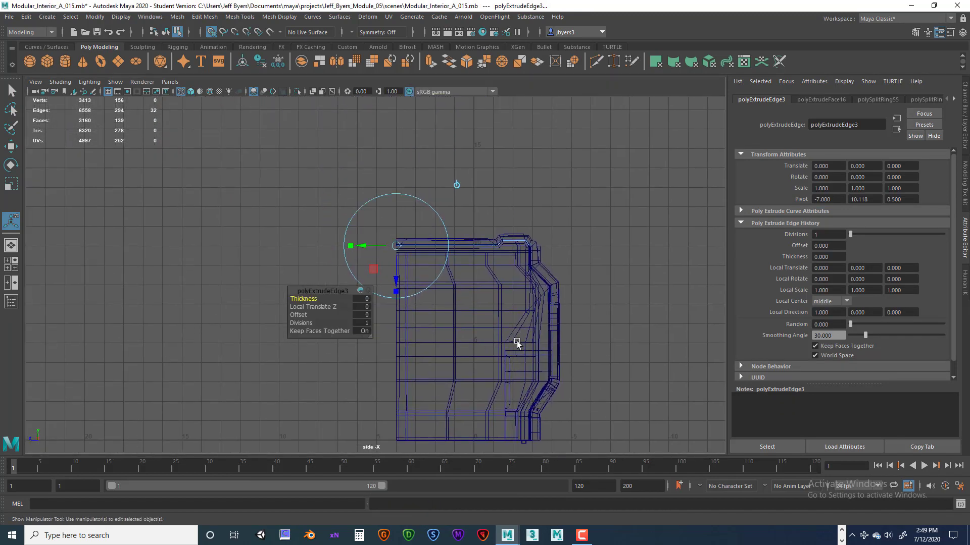
scroll(497, 329, up, 3)
alt+middle_drag(465, 304, 480, 408)
scroll(480, 408, up, 3)
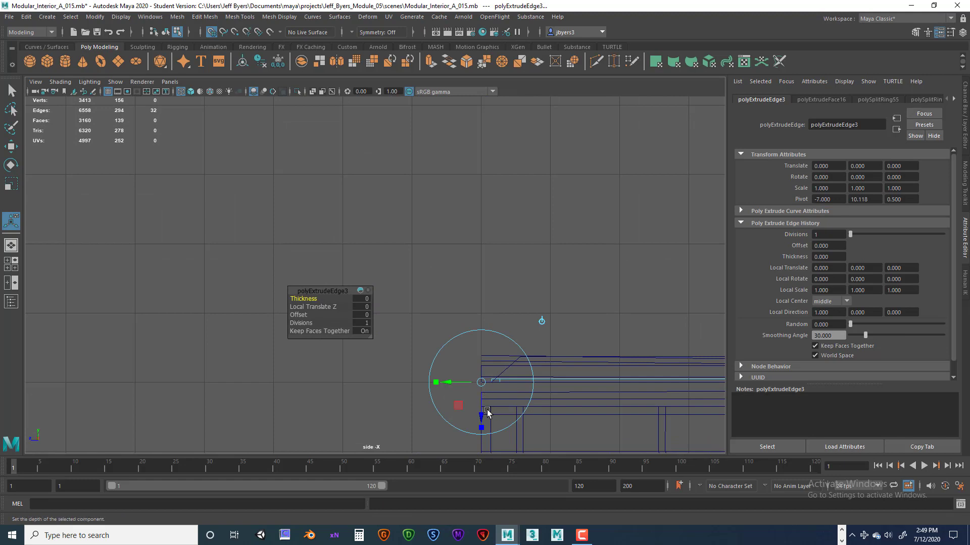
drag(481, 414, 480, 372)
drag(482, 415, 478, 388)
key(space)
key(space)
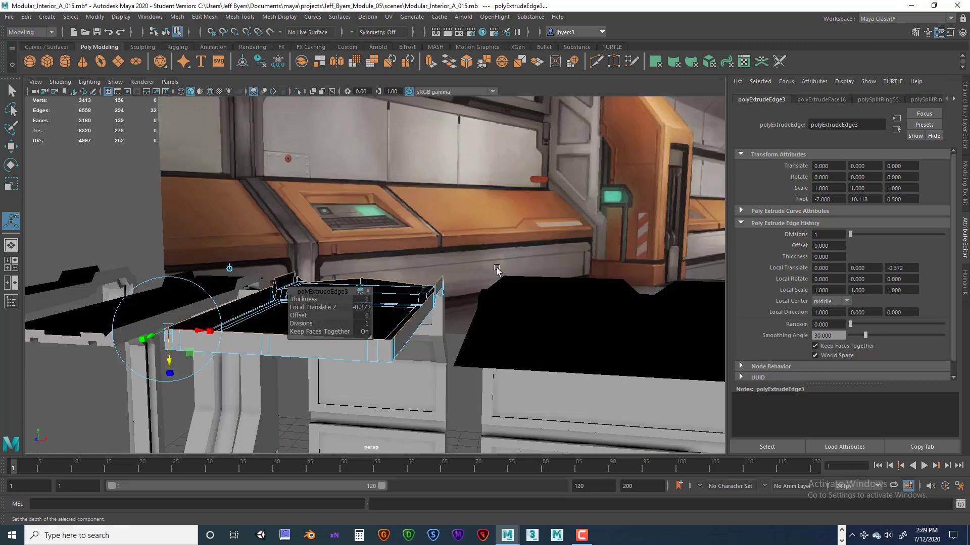
Step: Inspect the raised ceiling border's corners from several sides and undo its local Z offset
alt+drag(450, 281, 375, 284)
scroll(404, 283, up, 3)
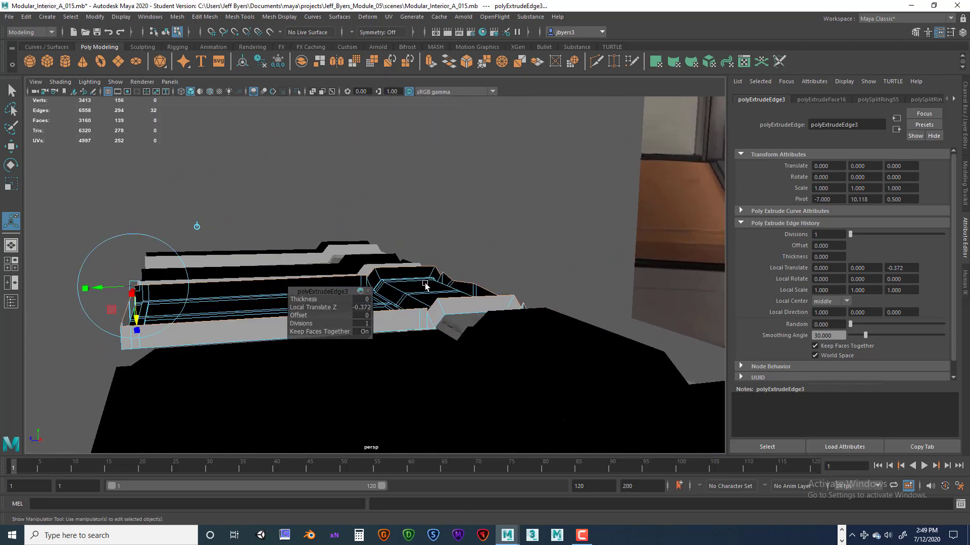
alt+middle_drag(438, 286, 419, 268)
alt+drag(419, 269, 469, 316)
scroll(418, 277, up, 4)
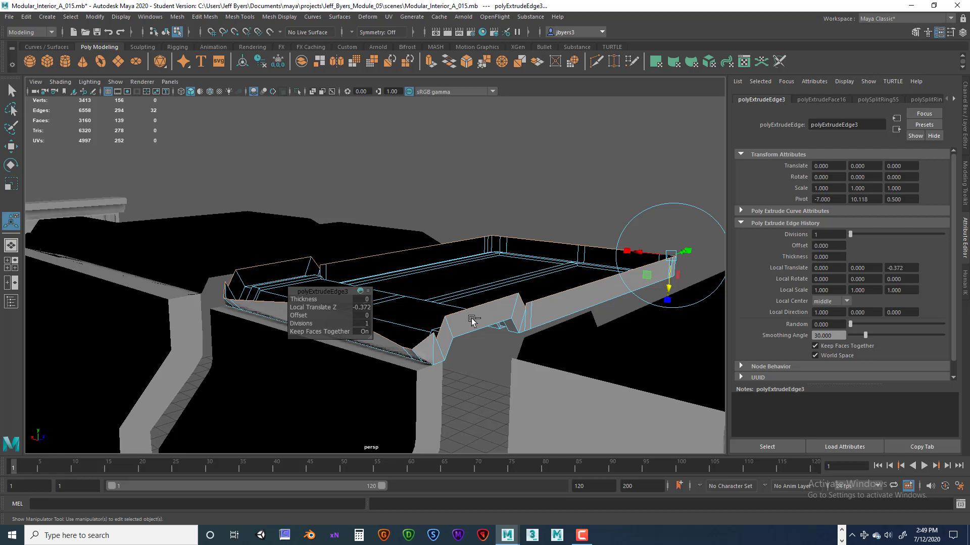
alt+drag(498, 349, 378, 297)
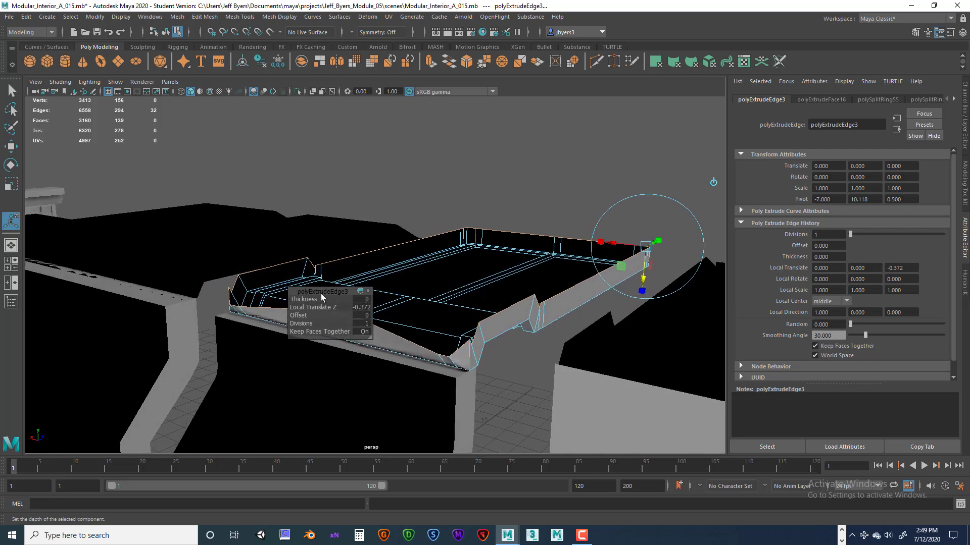
drag(307, 288, 221, 263)
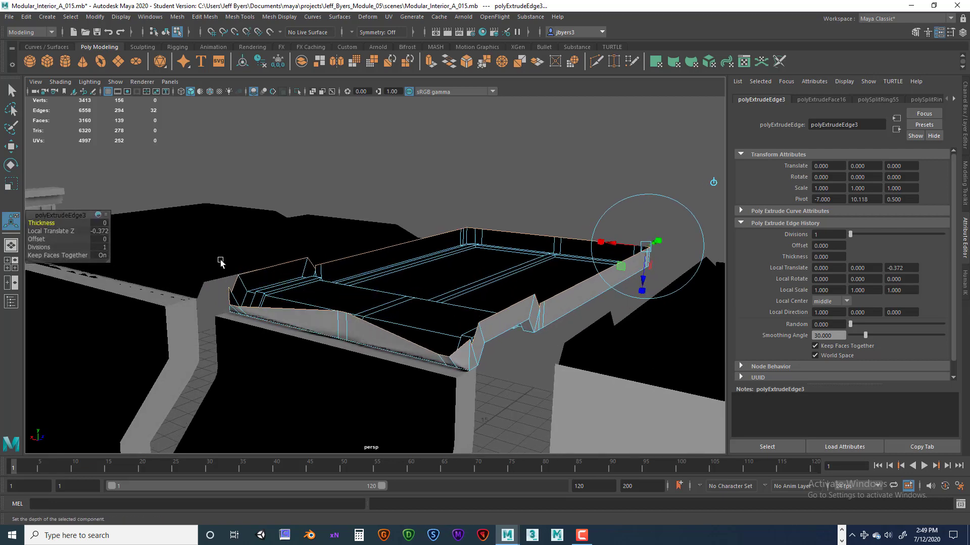
alt+drag(418, 297, 342, 313)
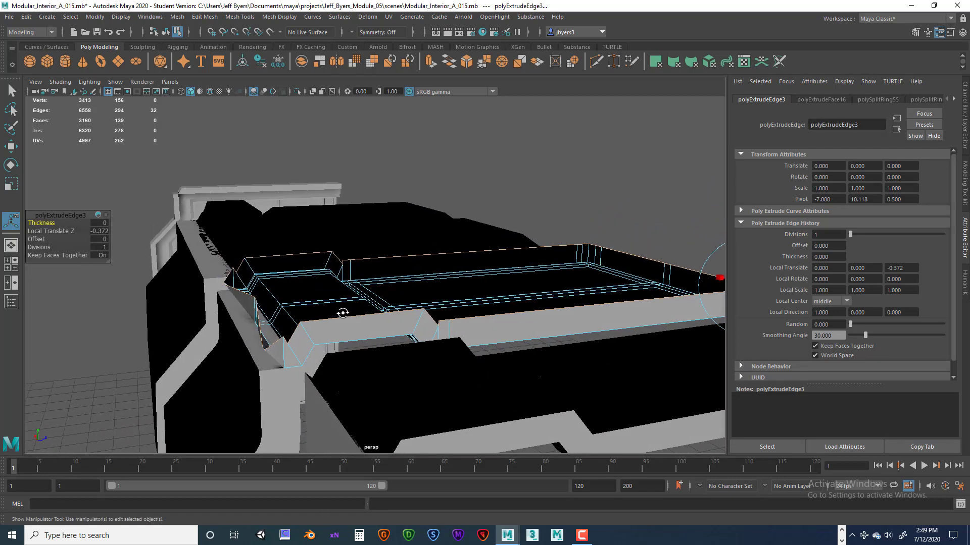
key(ctrl+z)
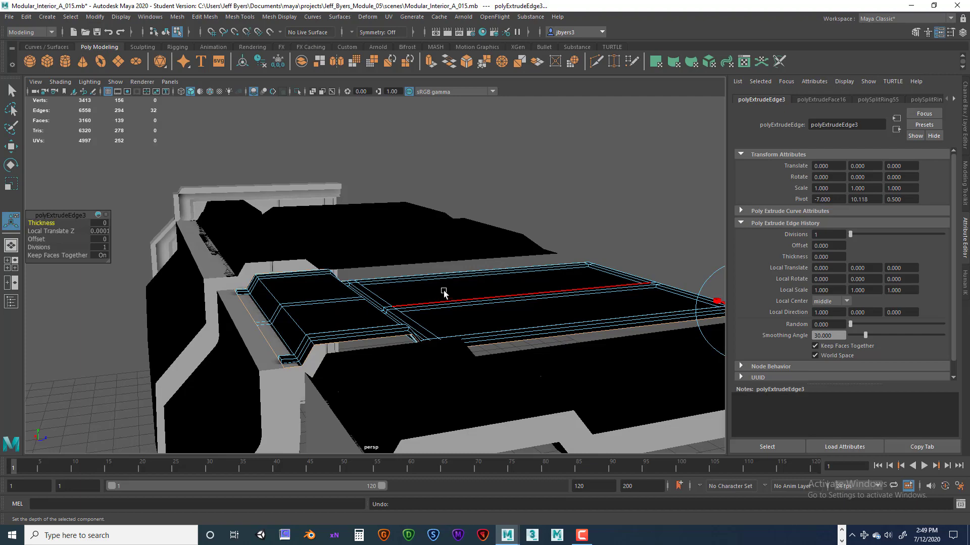
Step: Raise the extruded ceiling border straight up with the Move tool to a height of about 10.49, using the side view
alt+drag(444, 293, 440, 384)
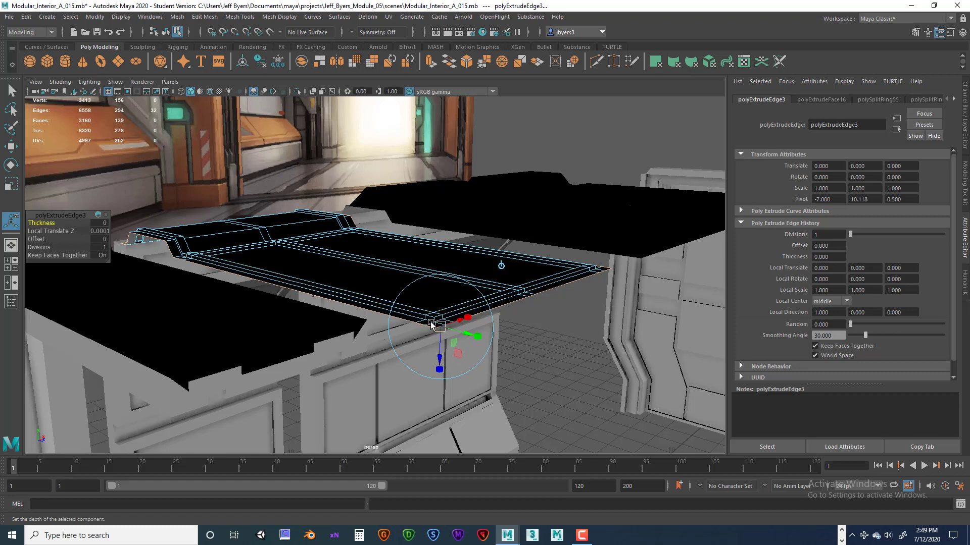
key(w)
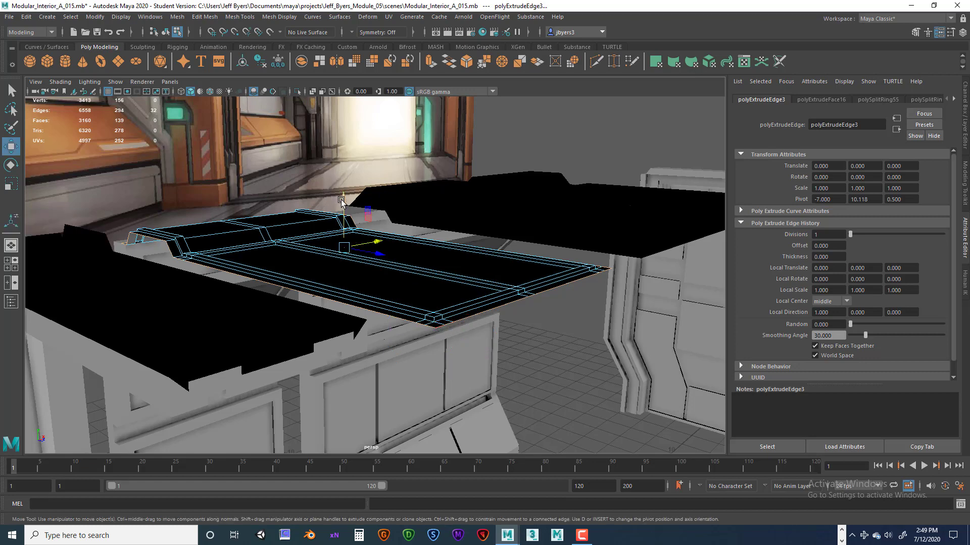
drag(342, 201, 394, 283)
key(space)
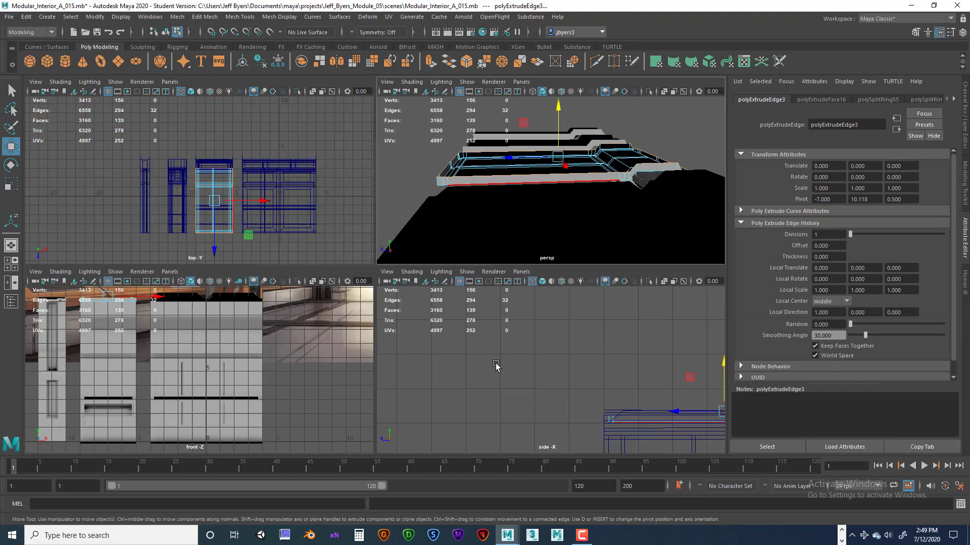
key(space)
alt+middle_drag(602, 306, 567, 299)
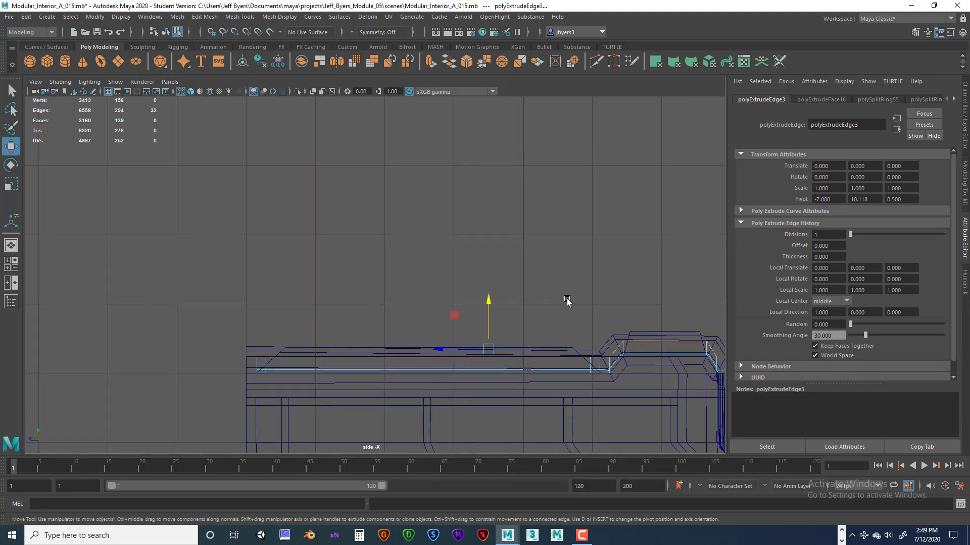
drag(492, 302, 487, 293)
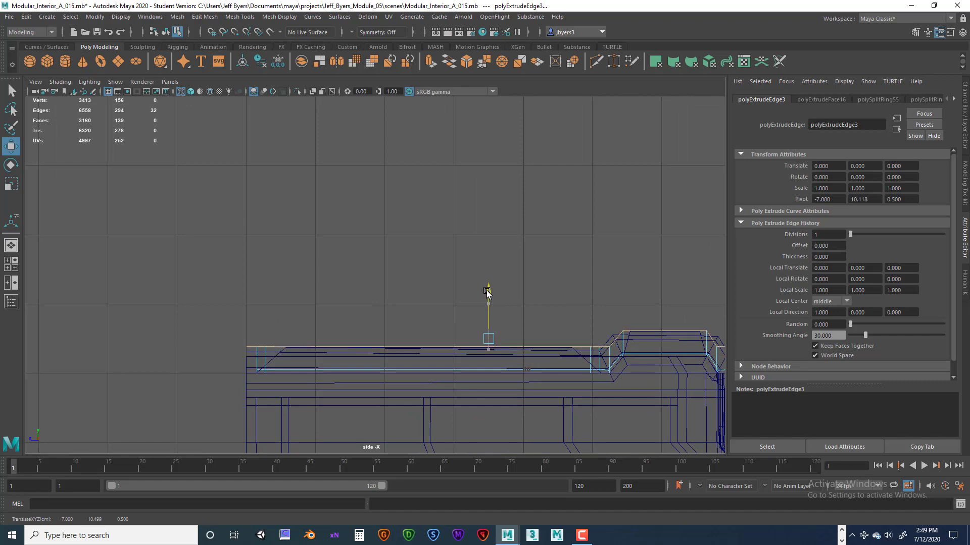
key(space)
key(space)
Step: Move the outer notch vertex on the narrow pillar ceiling's front rim outward and up to a height of about 10.24
alt+drag(595, 199, 376, 311)
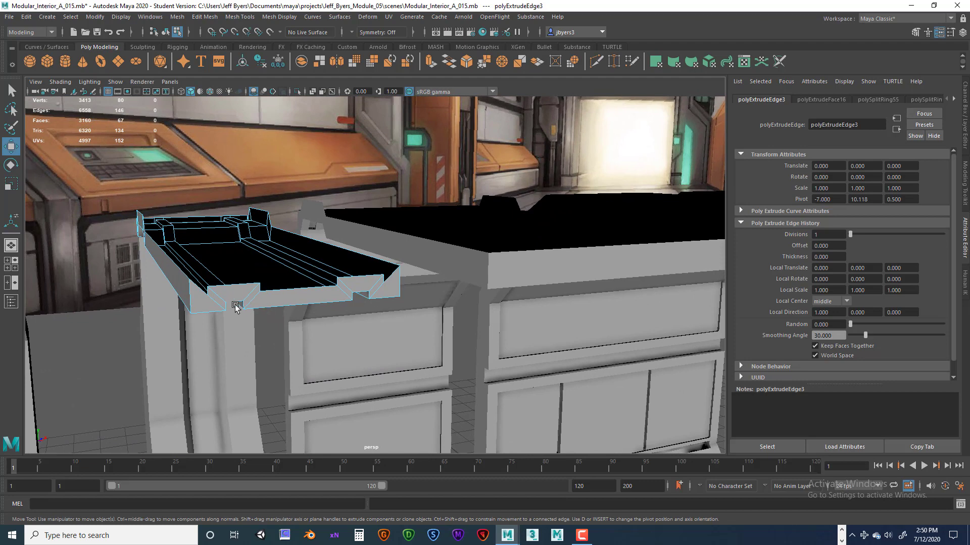
scroll(229, 301, up, 2)
alt+drag(143, 297, 337, 346)
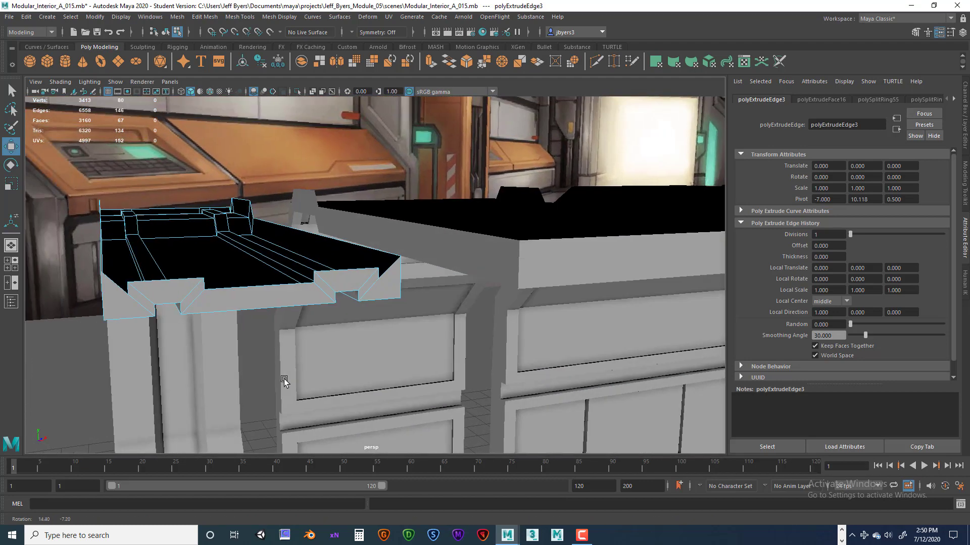
alt+drag(303, 302, 184, 318)
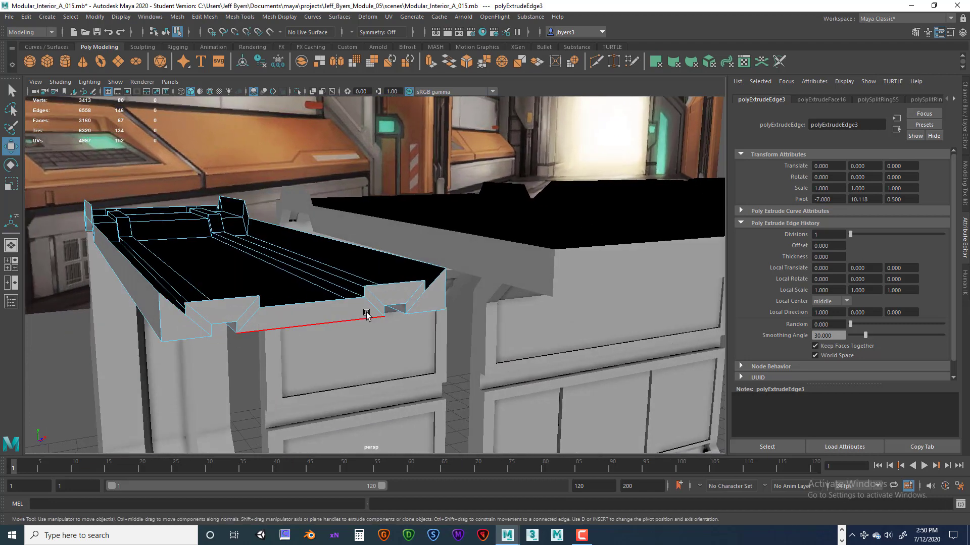
mouse_move(366, 315)
alt+mouse_down()
mouse_move(351, 315)
mouse_move(371, 316)
alt+mouse_up()
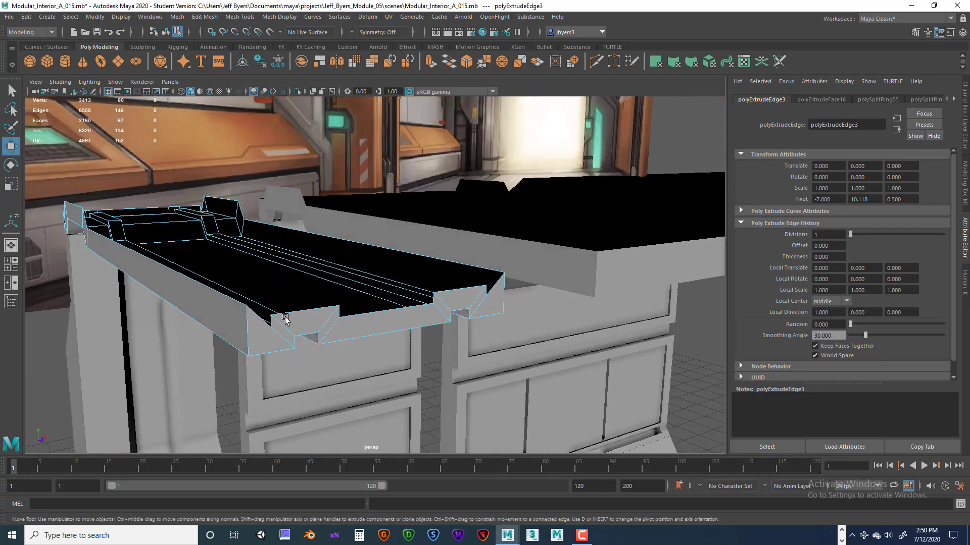
right_drag(286, 257, 234, 260)
click(272, 327)
drag(316, 322, 311, 324)
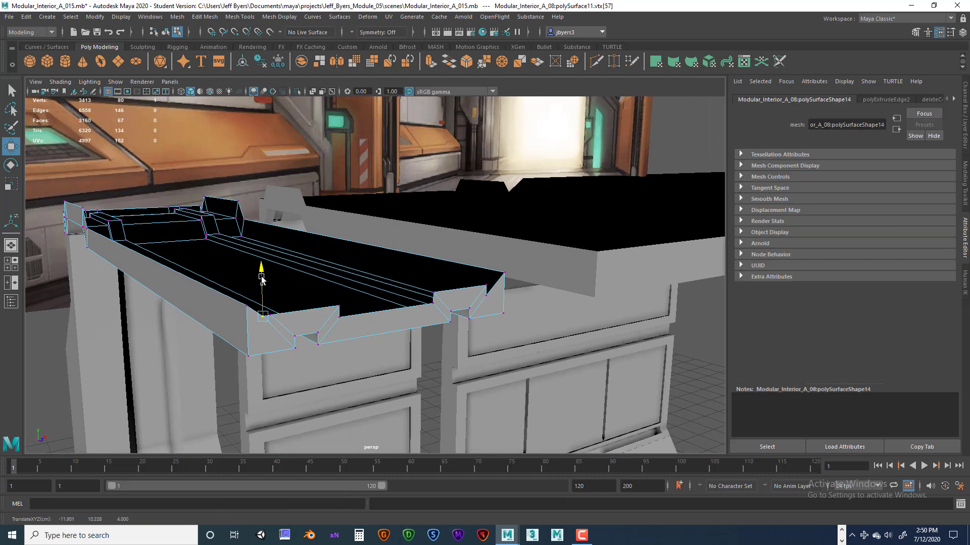
Step: Move the two middle vertices on the narrow ceiling's front rim closer together and raise them to a height of about 10.21
alt+drag(362, 306, 244, 340)
click(195, 349)
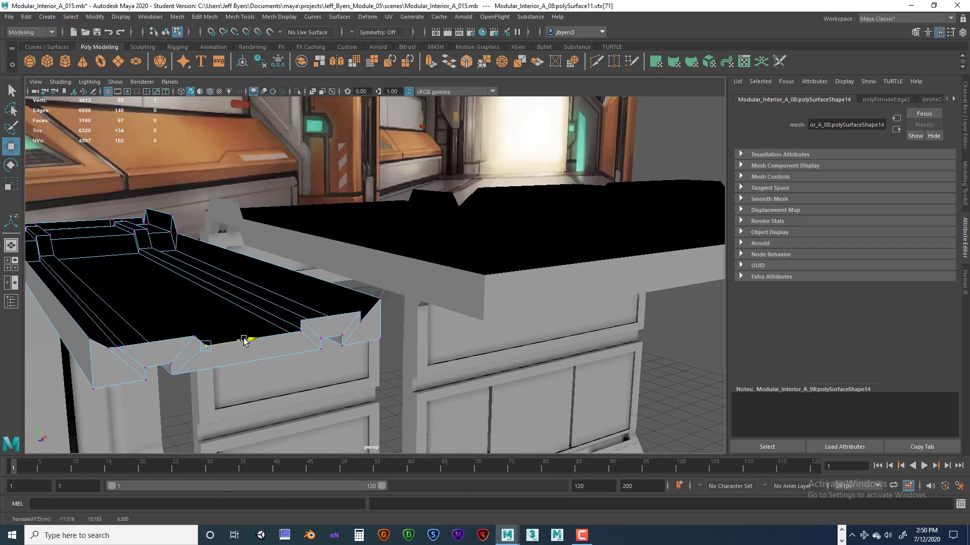
click(301, 333)
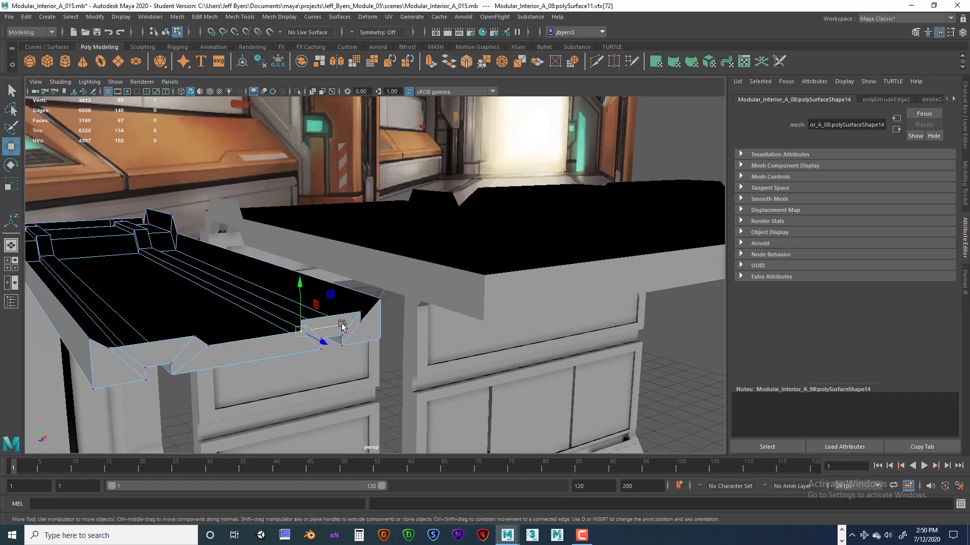
drag(342, 326, 330, 327)
click(210, 345)
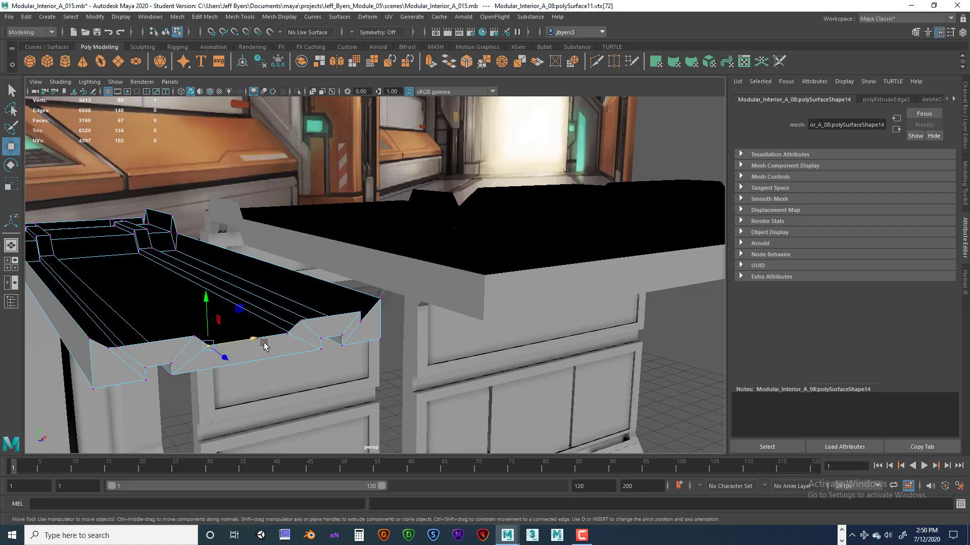
shift+click(288, 334)
drag(252, 291, 247, 291)
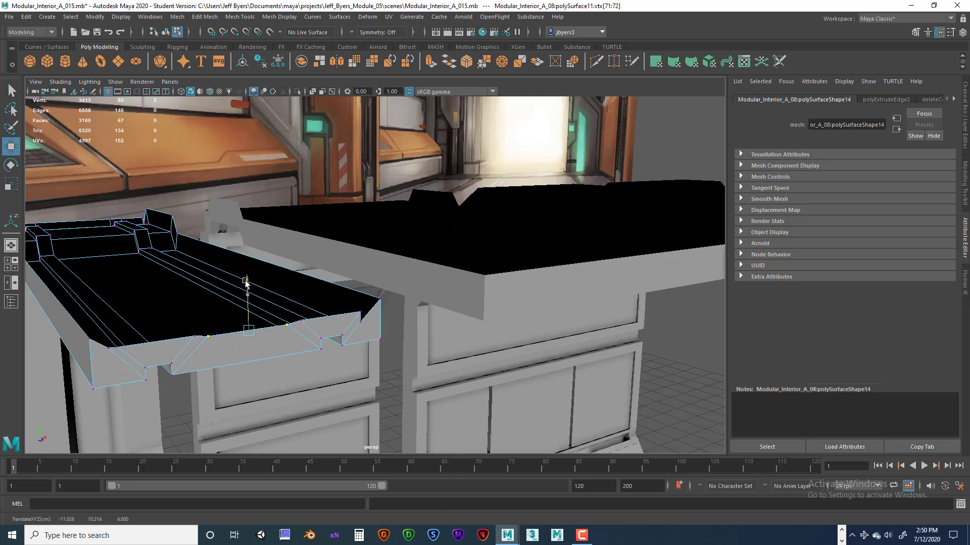
Step: Move the remaining notch vertex outward and up to about 10.23, and select the narrow ceiling as a whole object
click(360, 323)
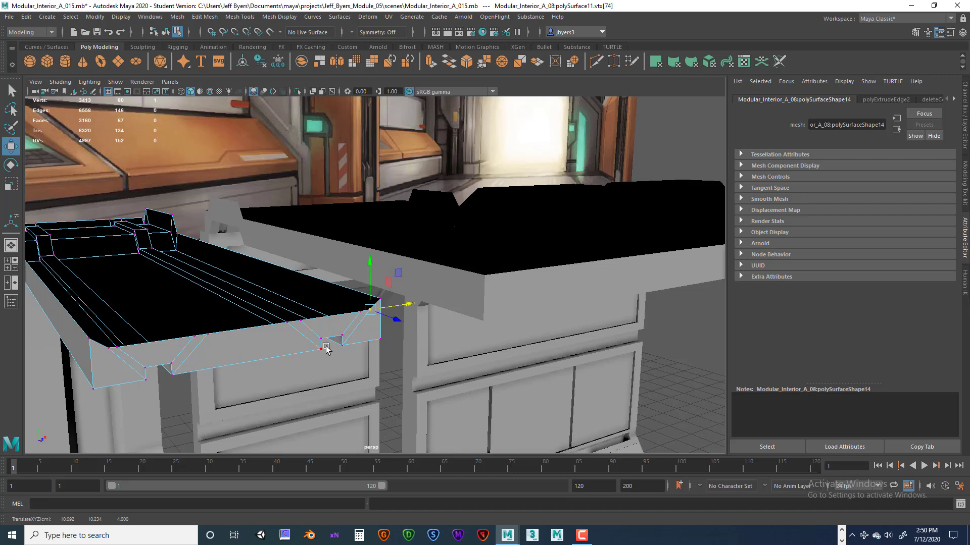
alt+drag(325, 348, 234, 347)
right_click(233, 349)
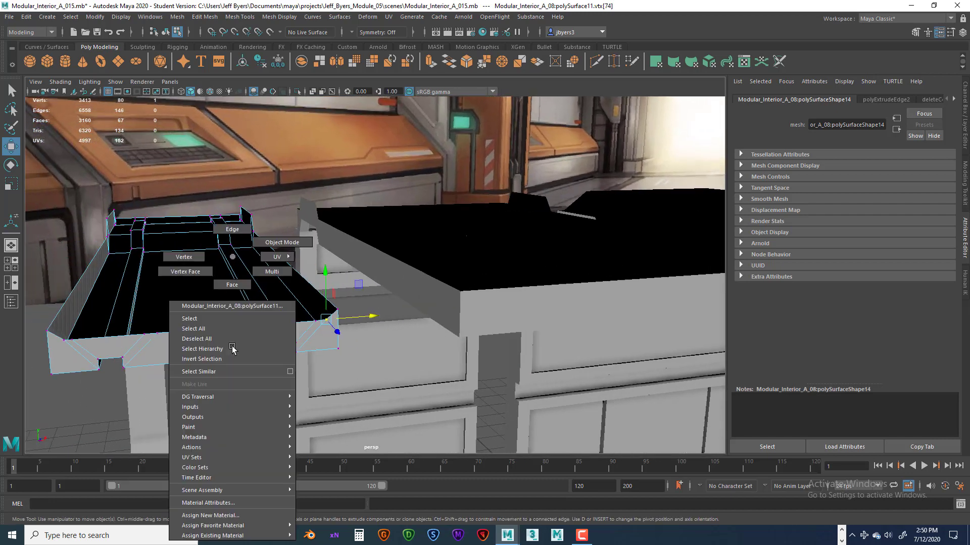
click(210, 320)
alt+drag(324, 329, 286, 303)
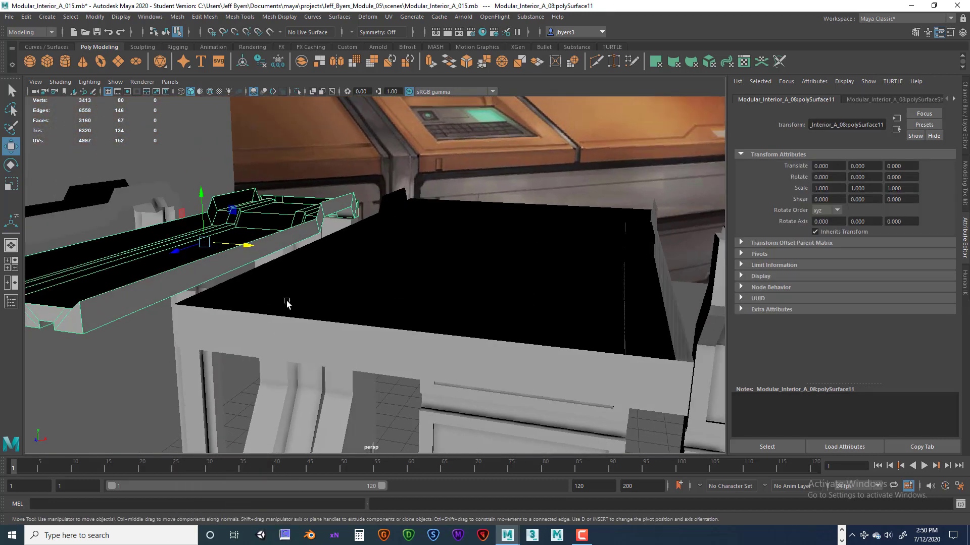
Step: Select the outer border edges of the widest ceiling panel, the one with two inset bays
alt+drag(277, 254, 478, 278)
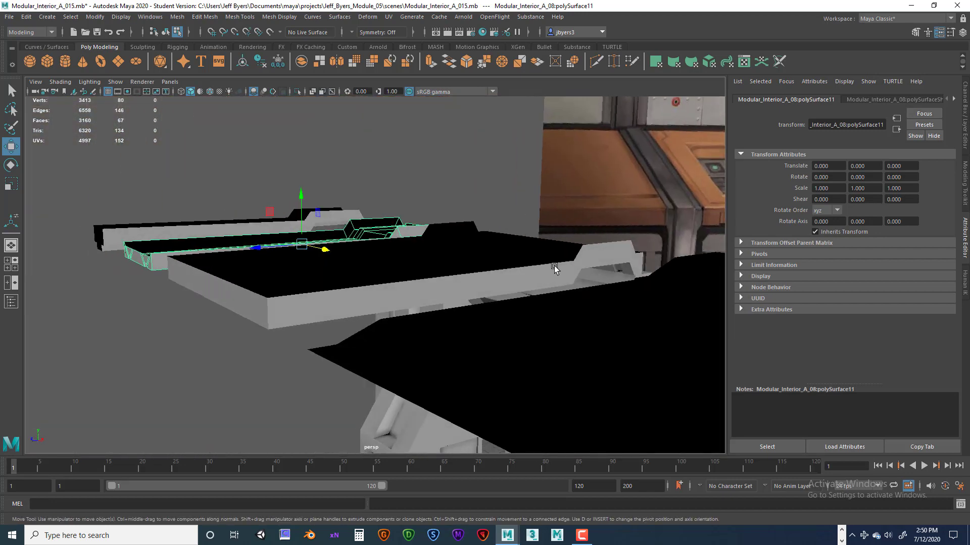
alt+drag(555, 269, 408, 318)
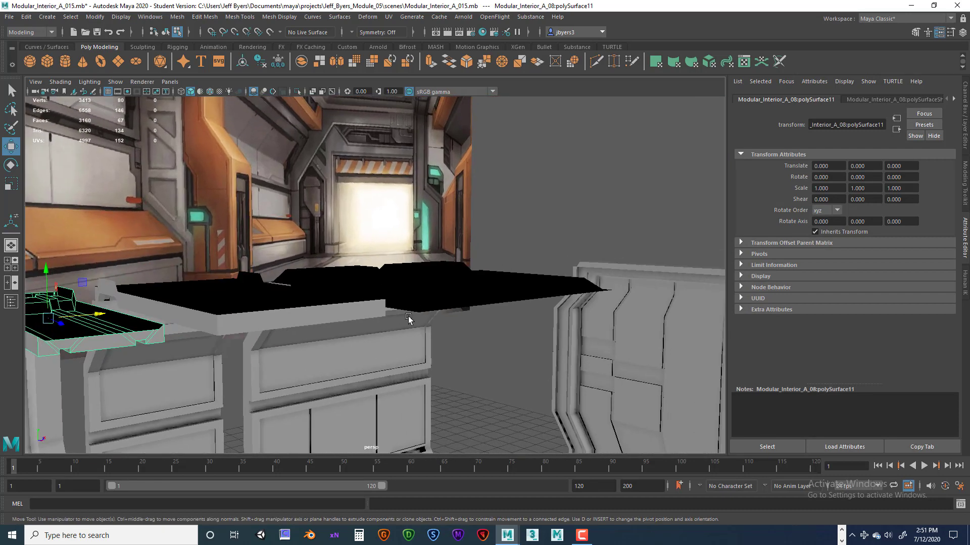
right_click(453, 306)
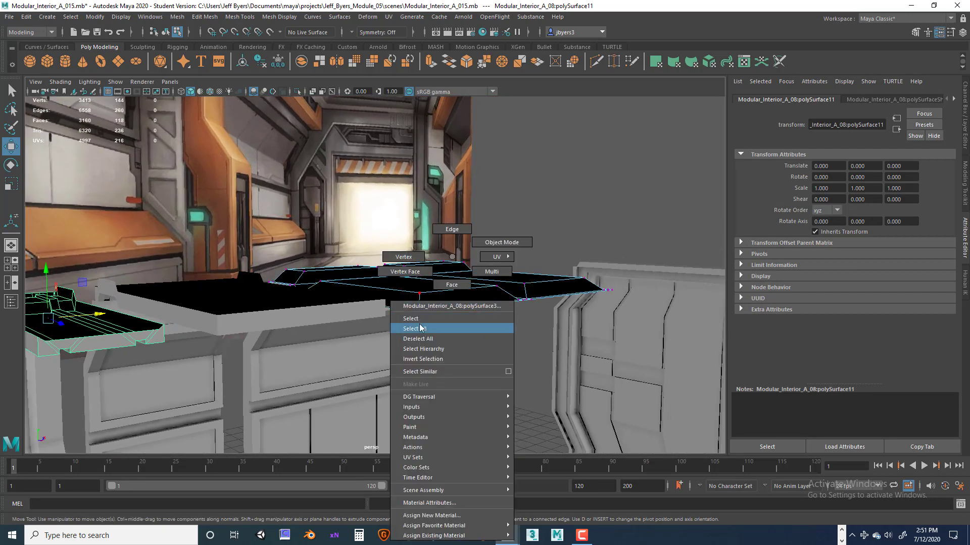
click(436, 317)
alt+drag(452, 306, 434, 344)
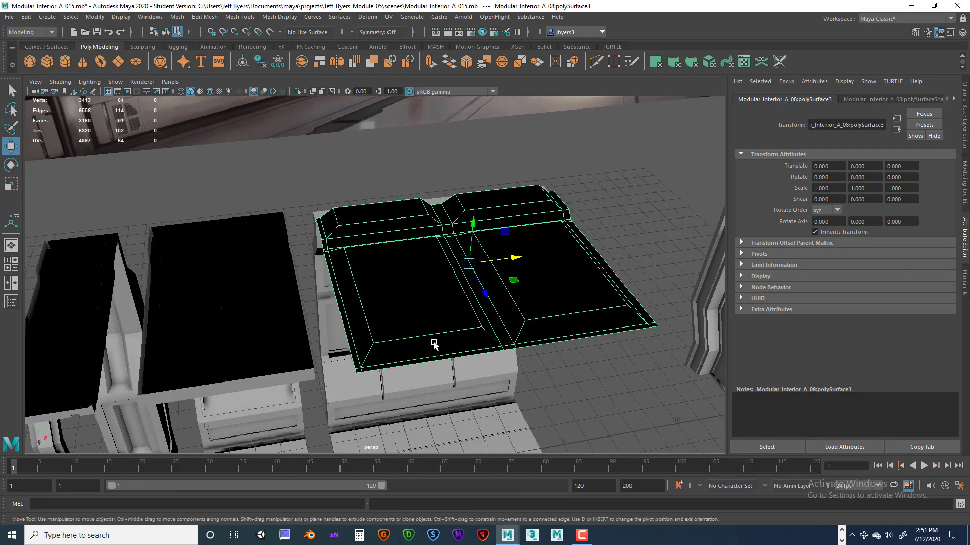
right_drag(384, 372, 380, 225)
double_click(395, 373)
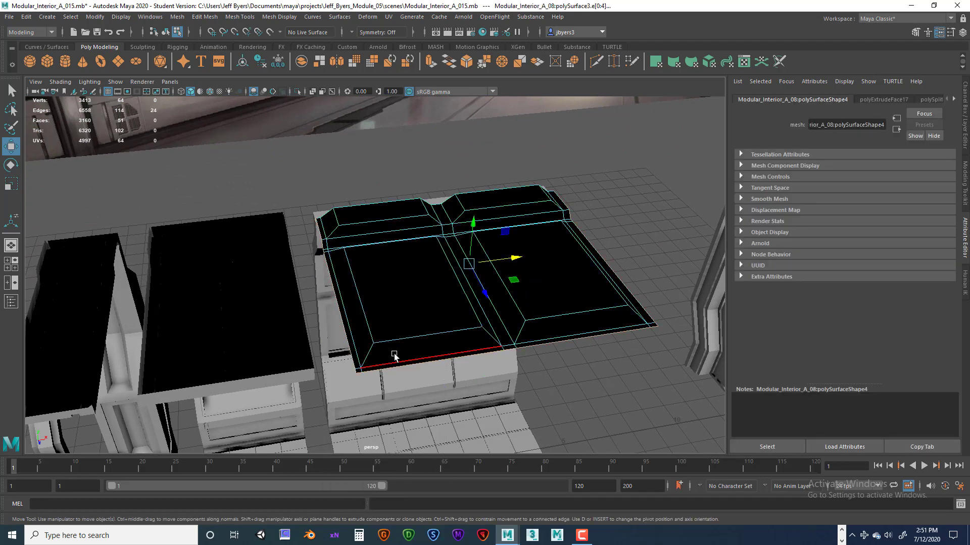
alt+drag(393, 358, 327, 318)
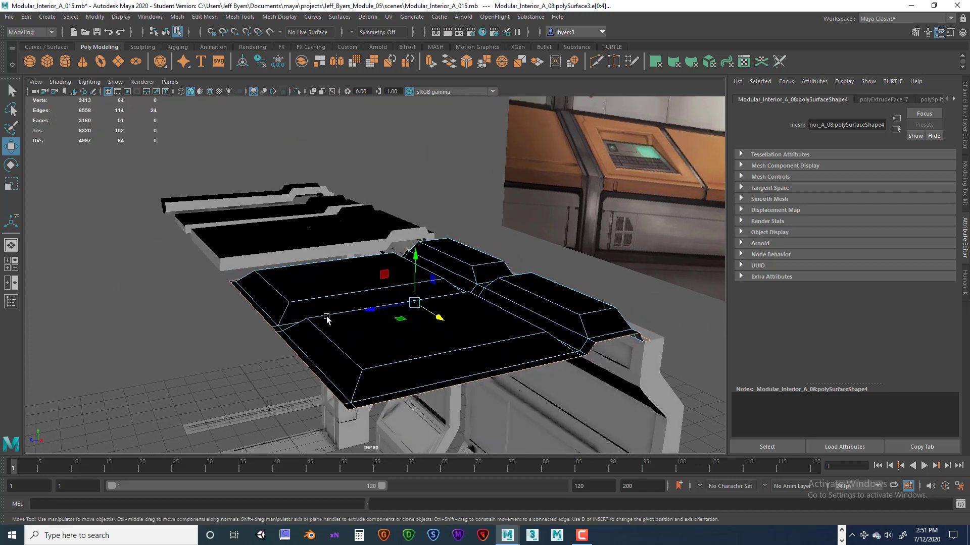
Step: Extrude the wide ceiling panel's border edges and raise them straight up to a height of about 10.51, using the side view
key(ctrl+e)
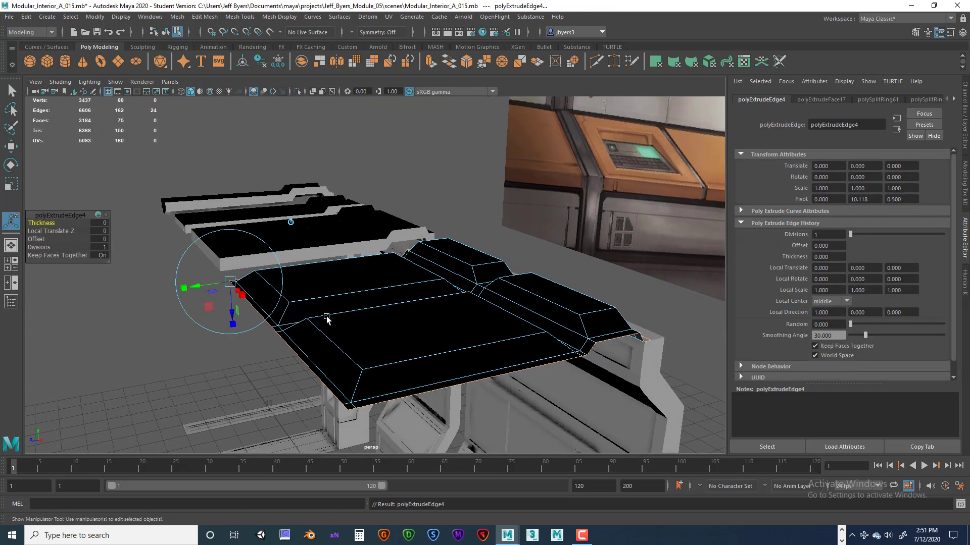
key(w)
drag(419, 250, 414, 285)
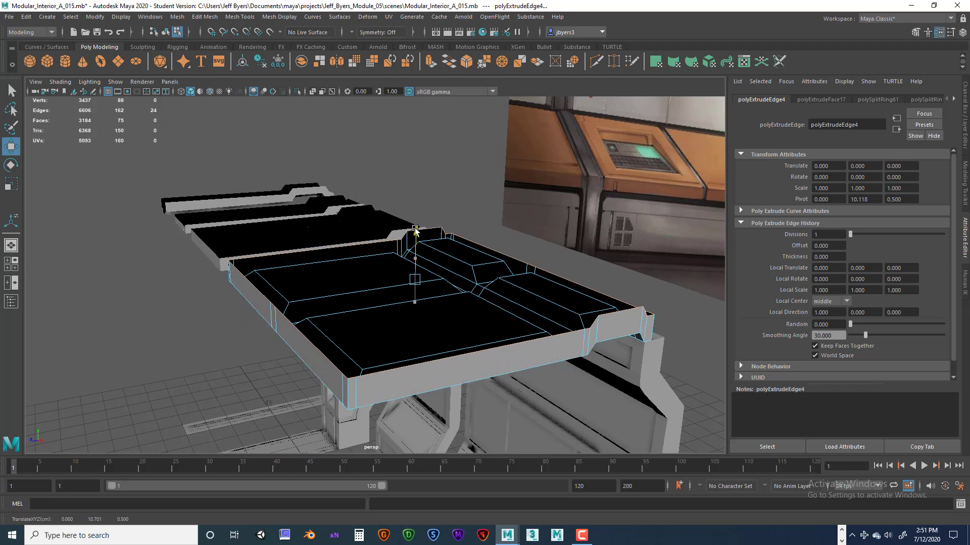
key(space)
key(space)
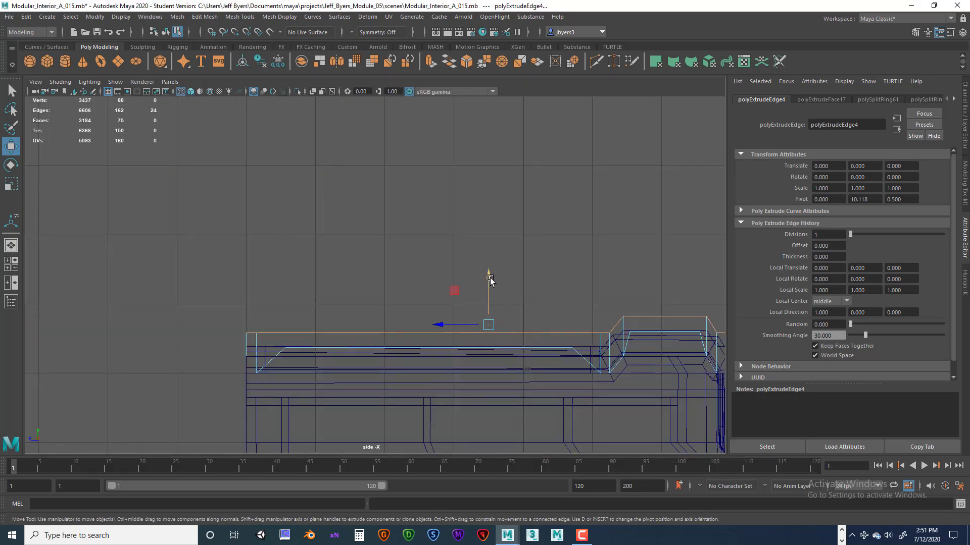
drag(490, 280, 488, 293)
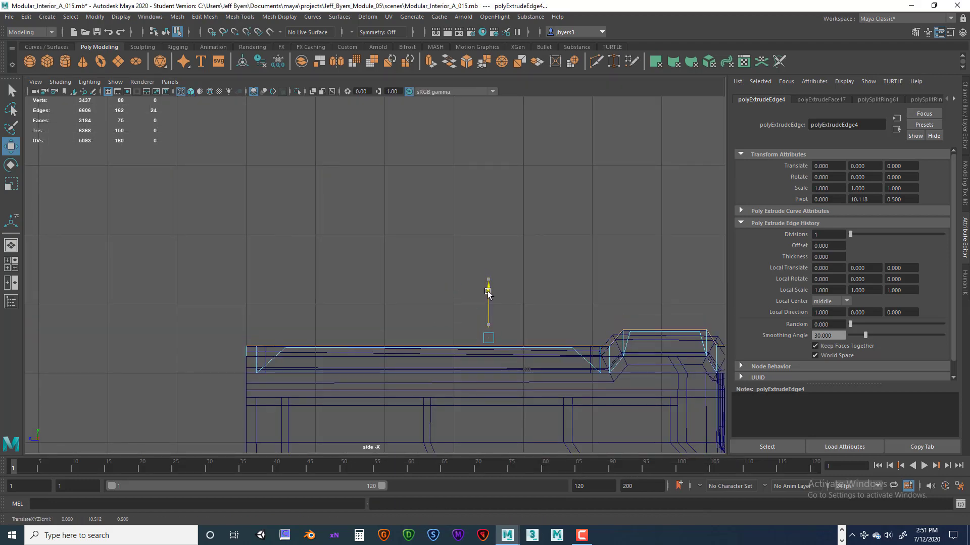
key(space)
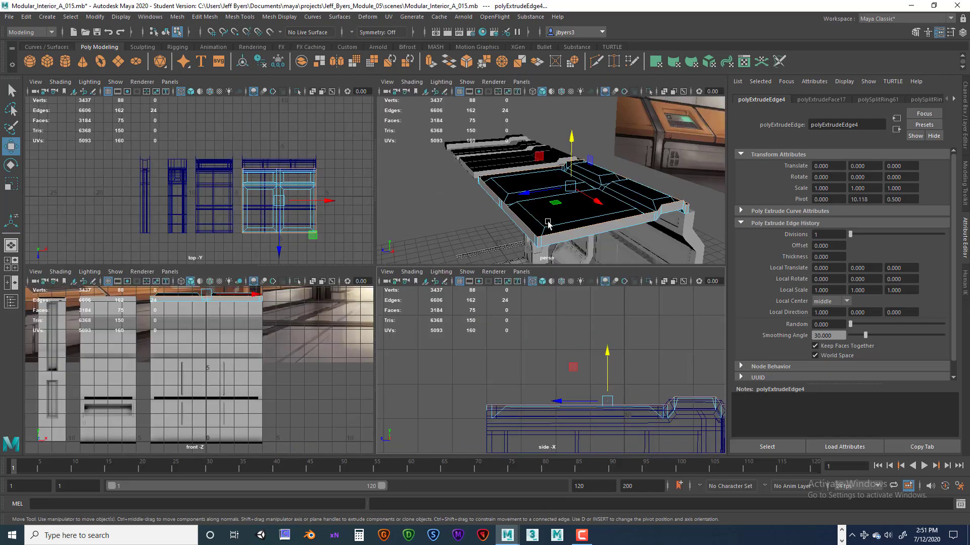
key(space)
Step: Select the outer border edges of the narrow grooved floor strip below the pillar
alt+drag(526, 283, 456, 272)
right_drag(354, 236, 327, 300)
scroll(345, 300, down, 4)
alt+drag(346, 301, 427, 279)
scroll(317, 322, up, 3)
alt+middle_drag(457, 378, 407, 359)
double_click(391, 348)
alt+drag(406, 353, 465, 348)
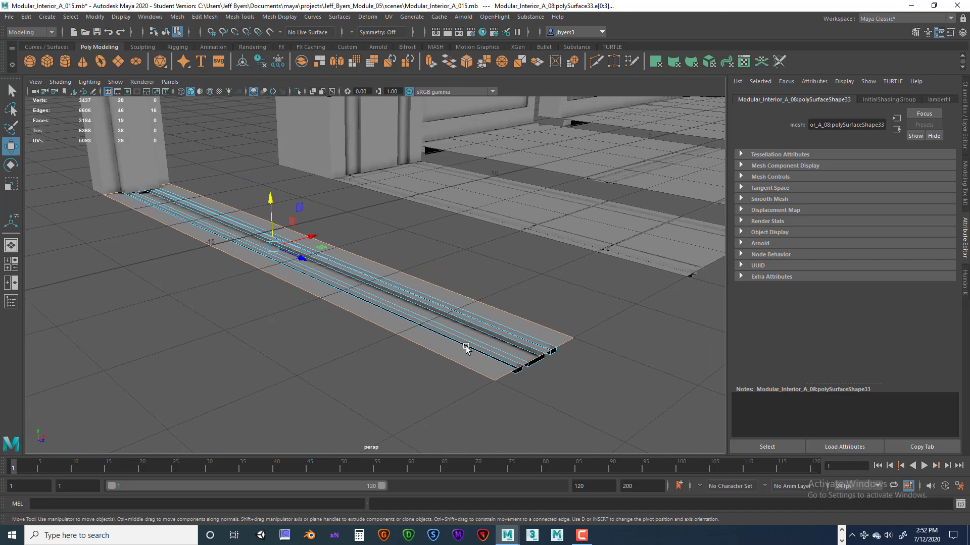
Step: Delete the three small faces closing the recessed grooves at the narrow floor strip's open end, away from the pillar
alt+drag(474, 349, 399, 352)
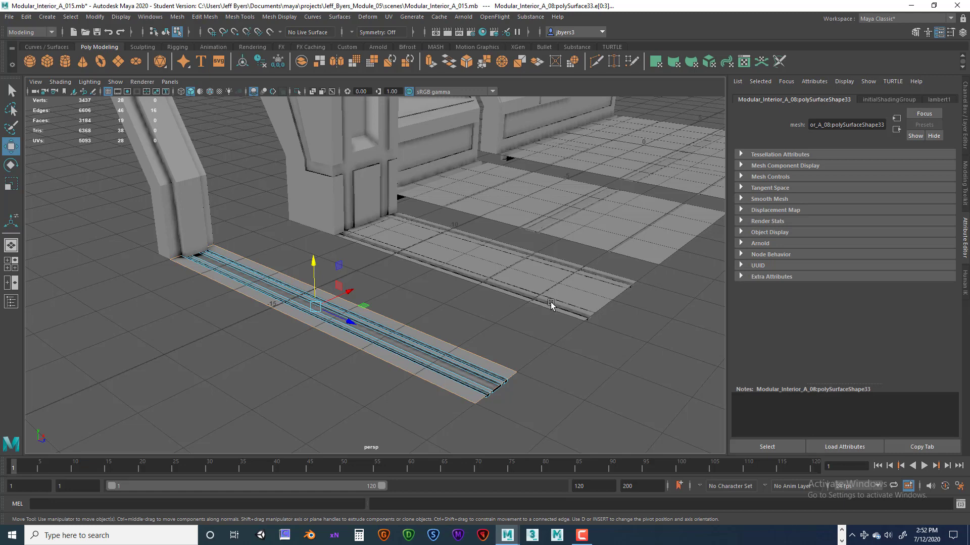
alt+drag(550, 302, 547, 303)
alt+middle_drag(527, 305, 550, 283)
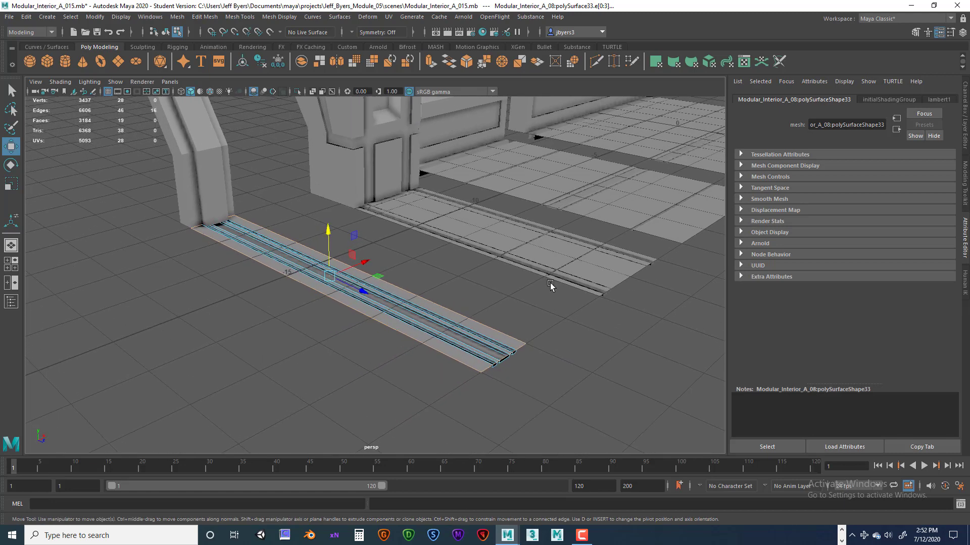
alt+right_drag(550, 282, 588, 302)
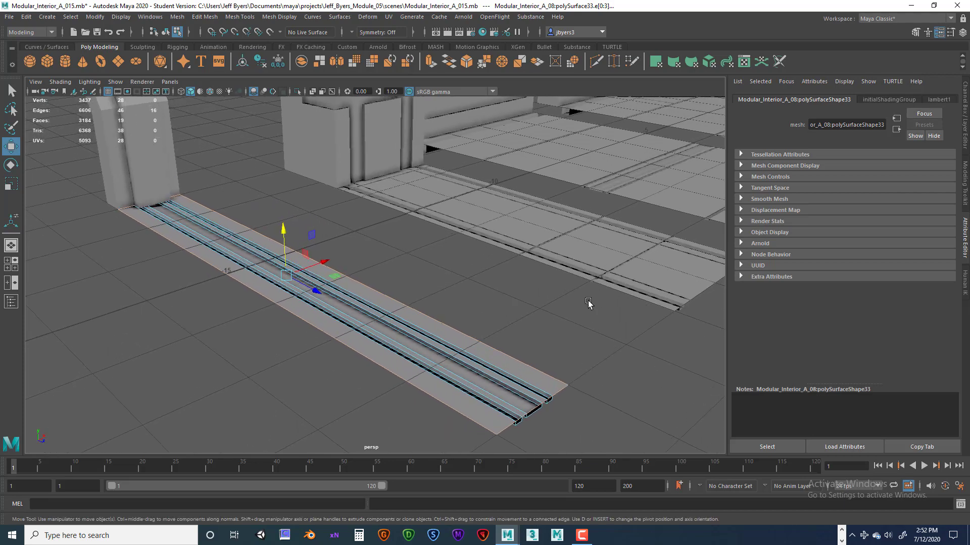
alt+drag(589, 302, 574, 293)
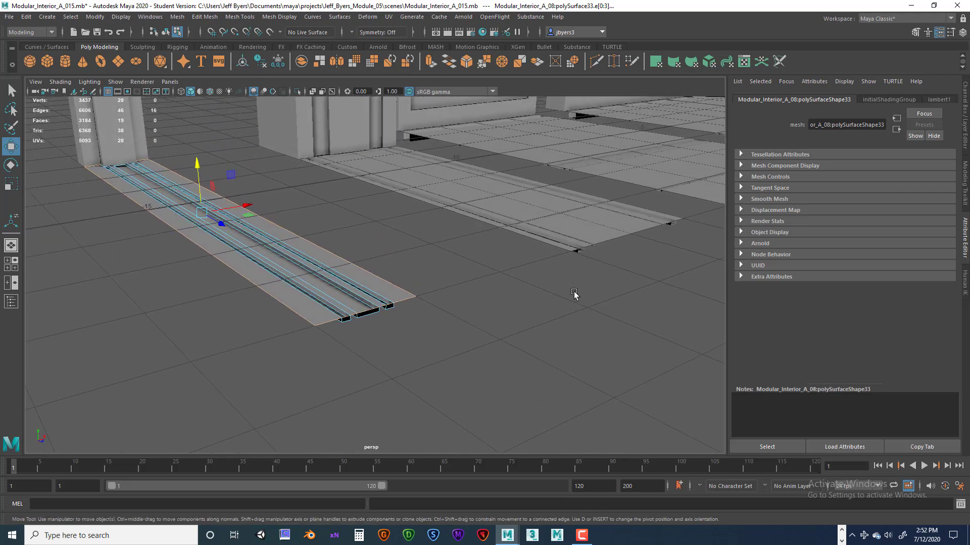
alt+right_drag(472, 305, 526, 310)
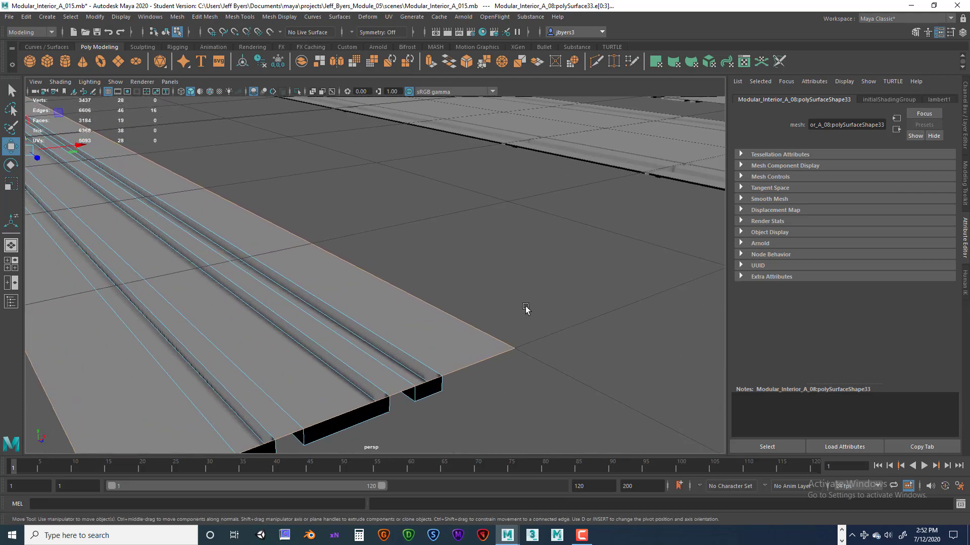
alt+middle_drag(526, 310, 452, 291)
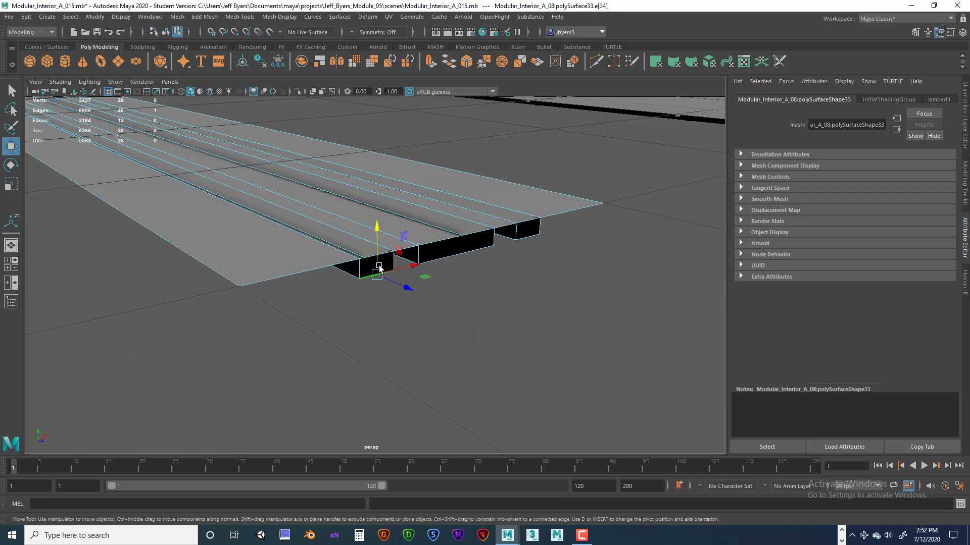
right_drag(379, 268, 374, 286)
click(376, 266)
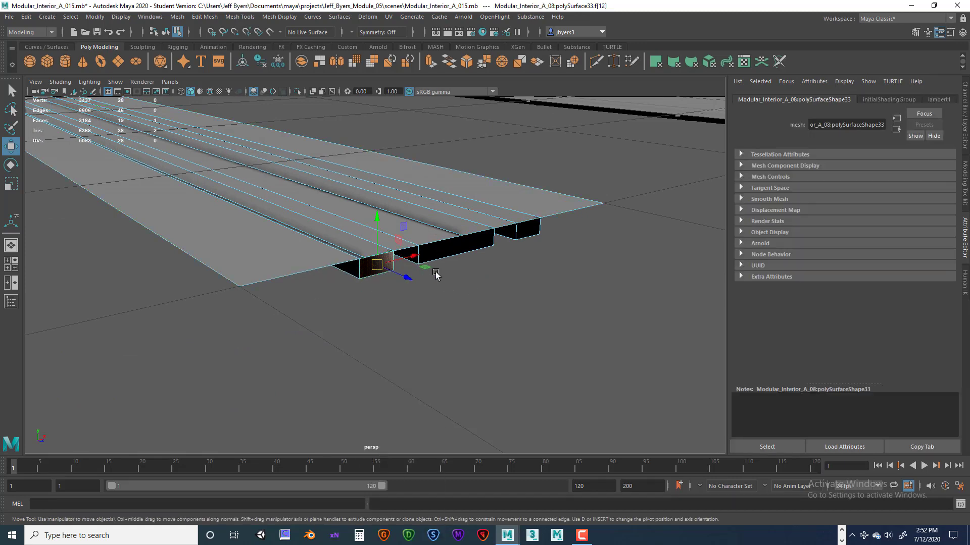
key(Delete)
click(475, 247)
key(Delete)
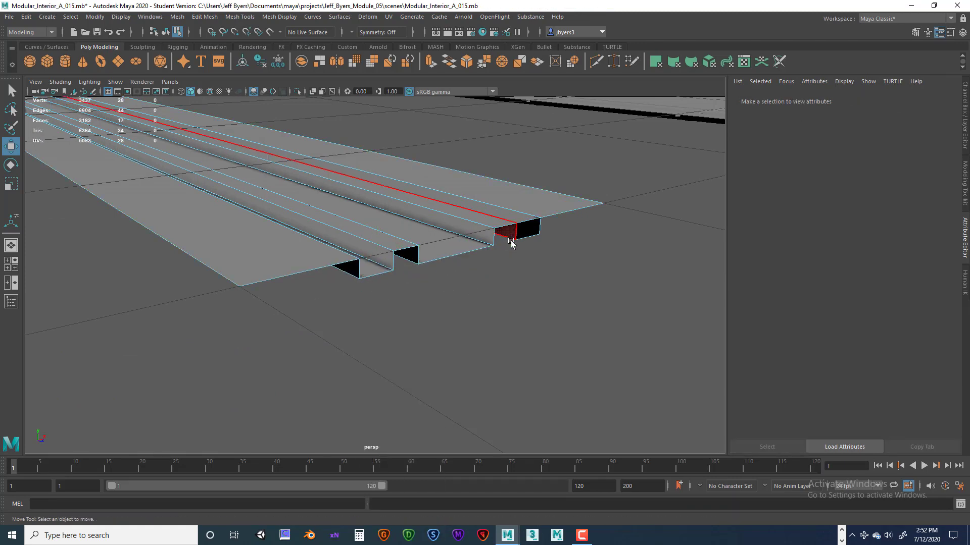
click(528, 233)
key(Delete)
Step: Delete the three matching groove end faces at the pillar end of the narrow floor strip
alt+drag(371, 300, 486, 289)
click(530, 225)
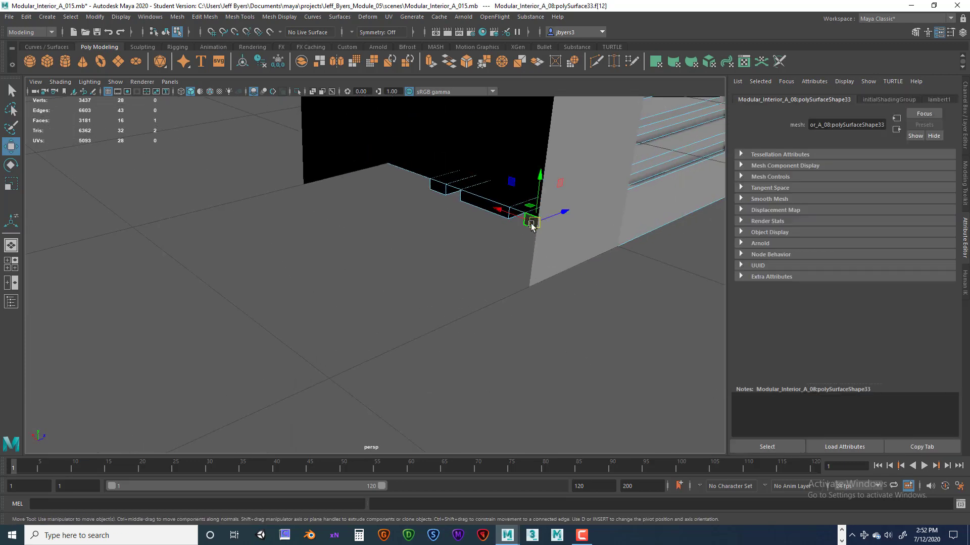
key(Delete)
click(457, 200)
key(Delete)
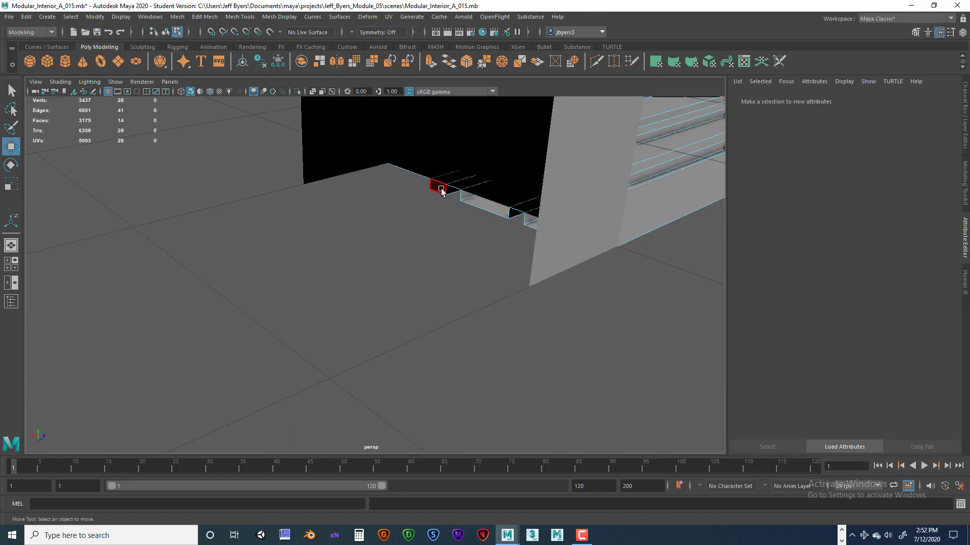
click(440, 188)
key(Delete)
Step: Select the narrow floor strip's complete border edge loop, including the groove profiles, and extrude it
alt+drag(504, 269, 404, 257)
scroll(395, 275, down, 2)
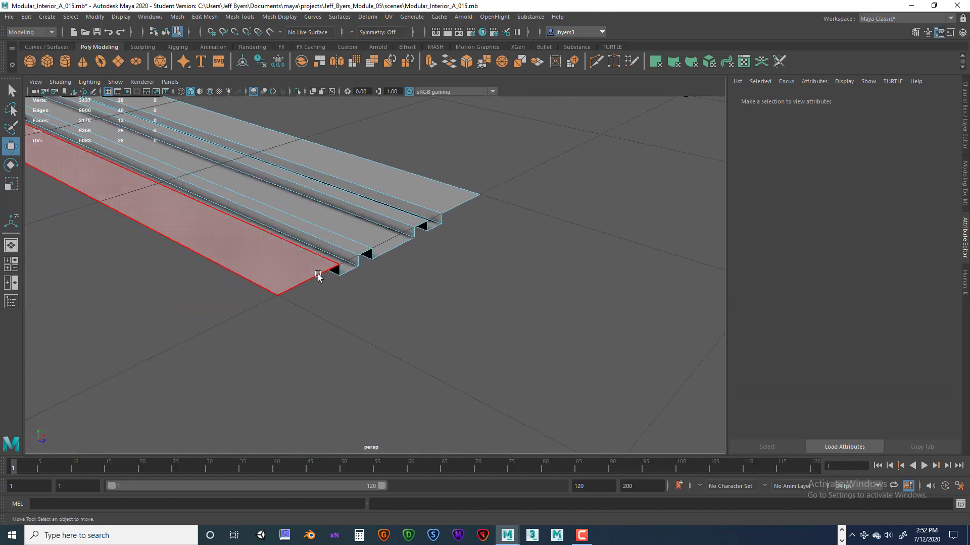
right_click(318, 276)
click(319, 230)
click(311, 279)
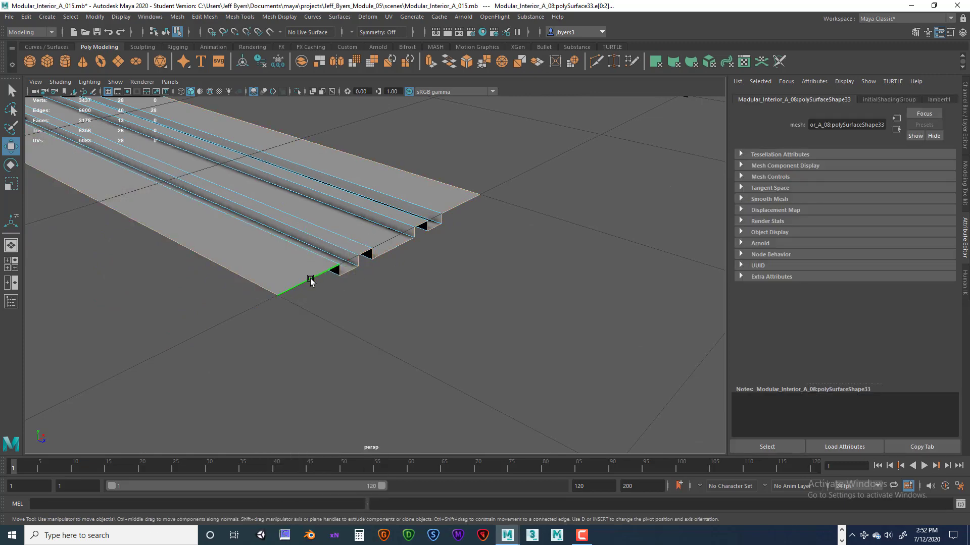
alt+drag(404, 297, 261, 323)
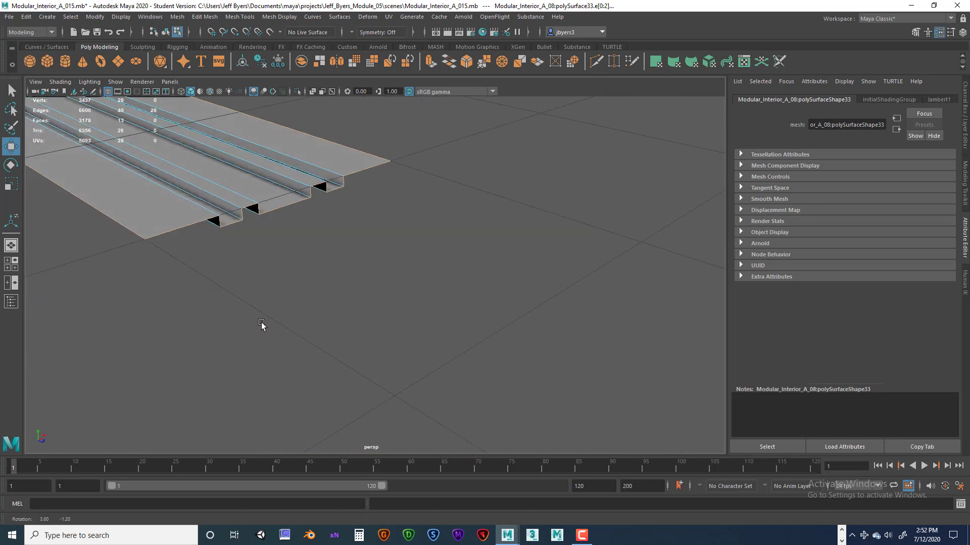
key(ctrl+e)
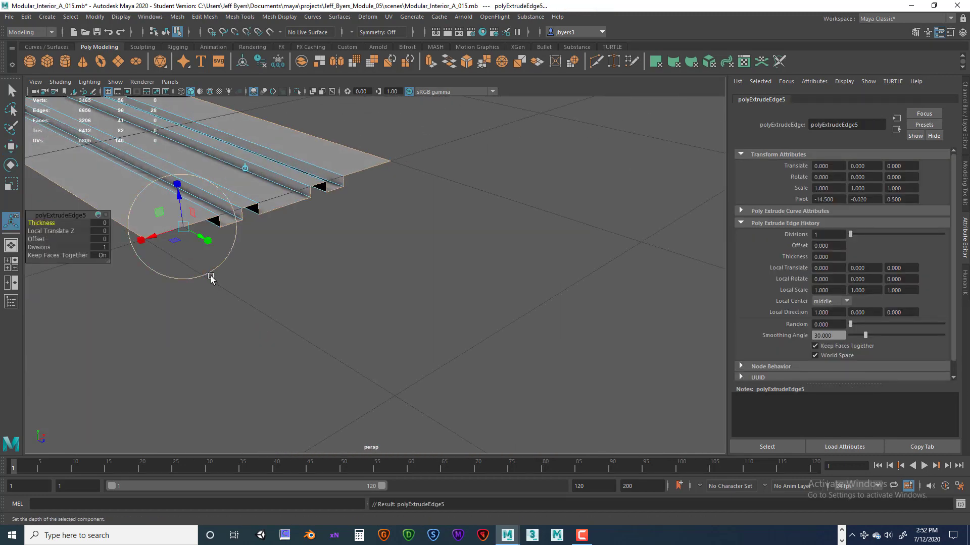
Step: Move the floor strip's extruded border straight down with the Move tool to a height of about -0.14
drag(179, 202, 184, 219)
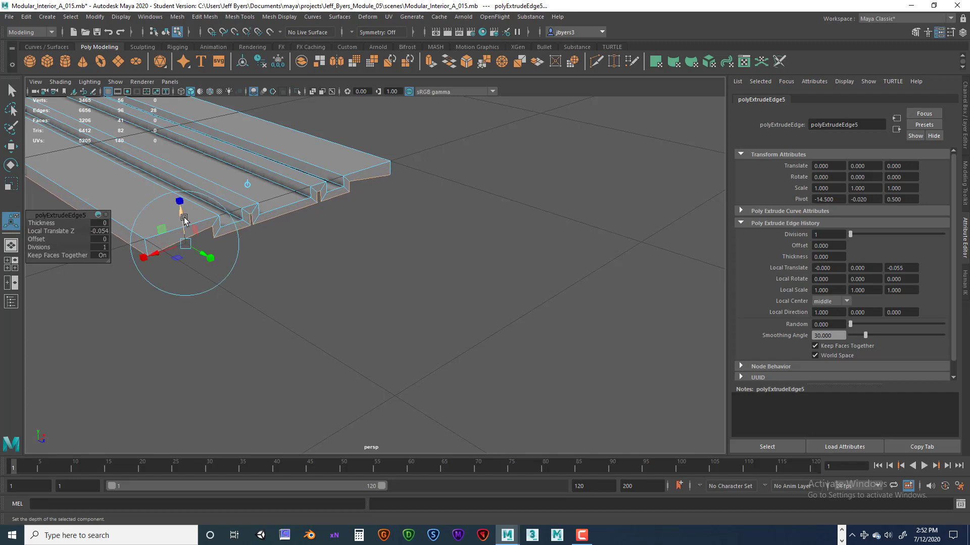
key(ctrl+z)
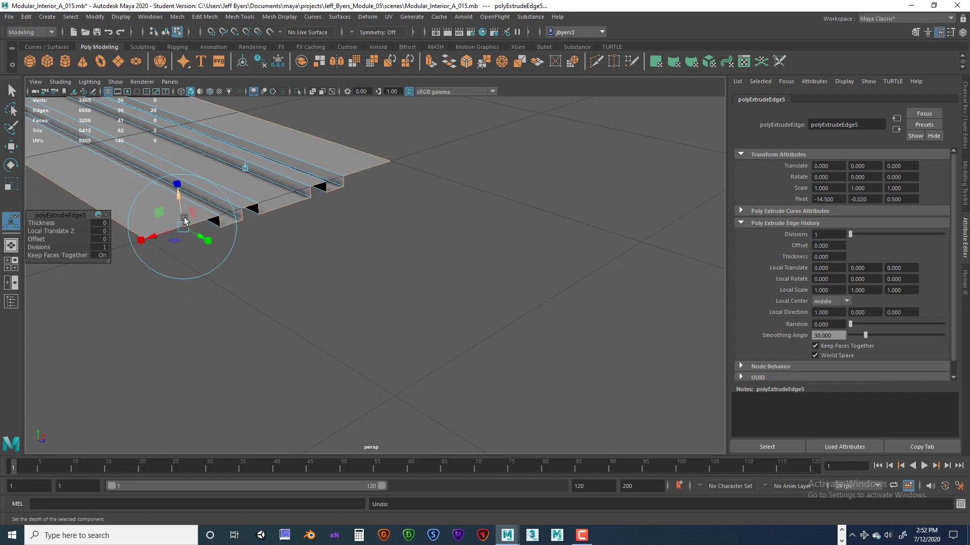
key(w)
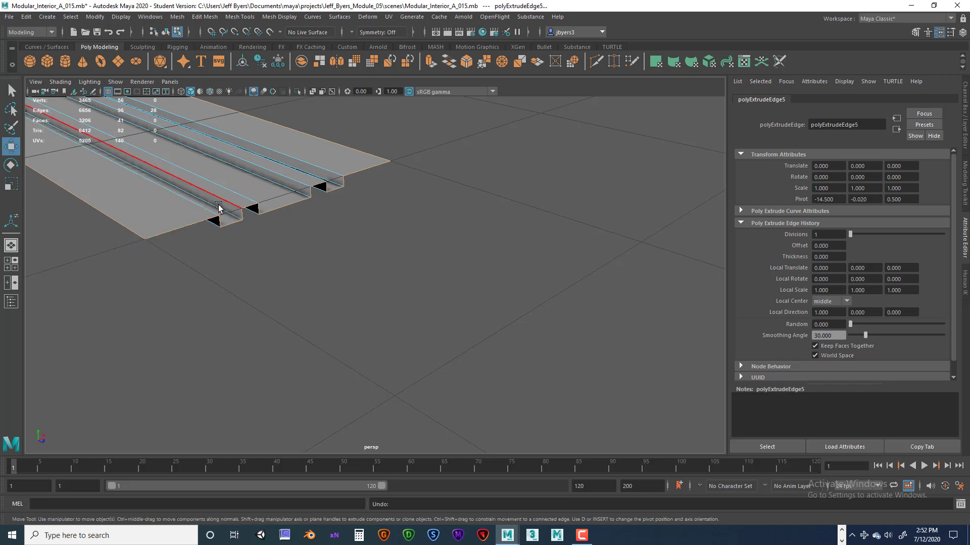
scroll(222, 215, down, 5)
alt+middle_drag(235, 179, 240, 188)
drag(233, 169, 234, 176)
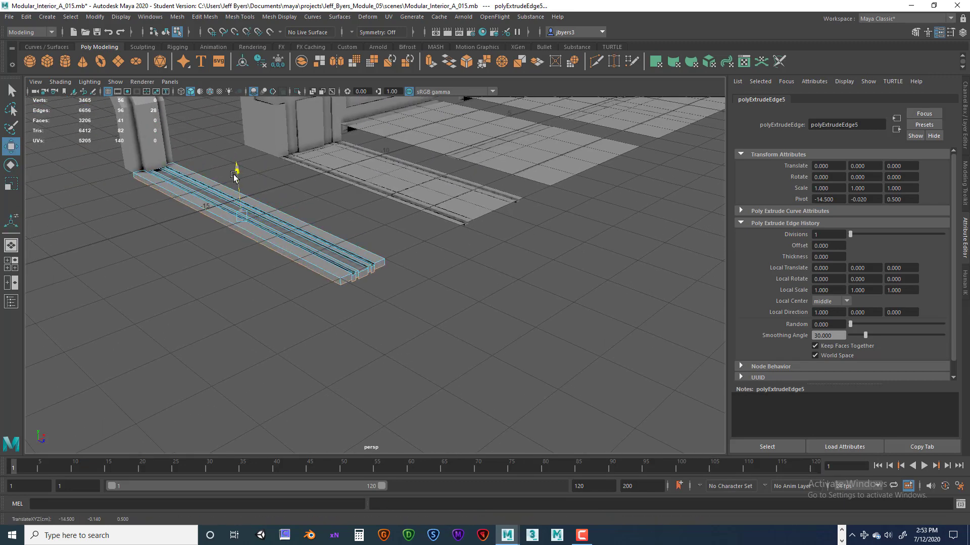
scroll(235, 179, up, 6)
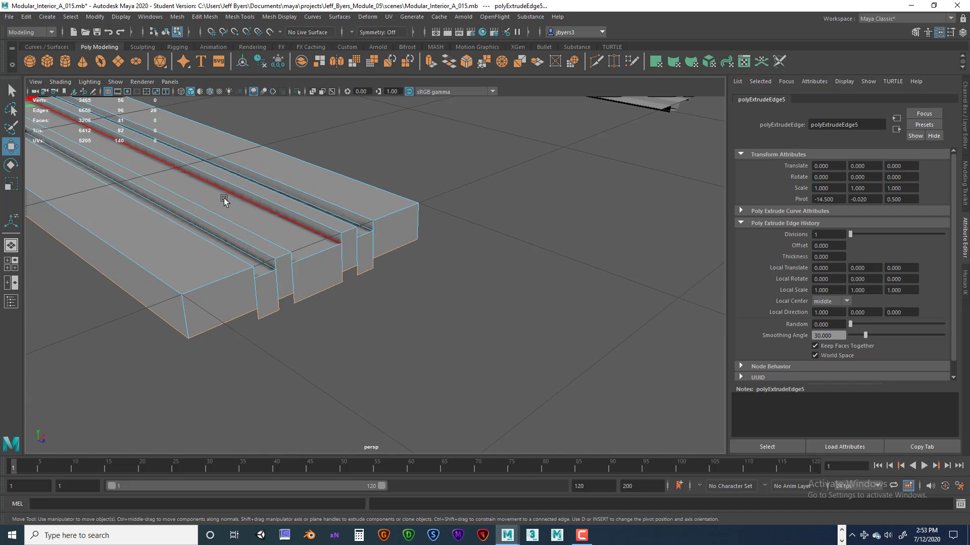
alt+middle_drag(175, 200, 244, 224)
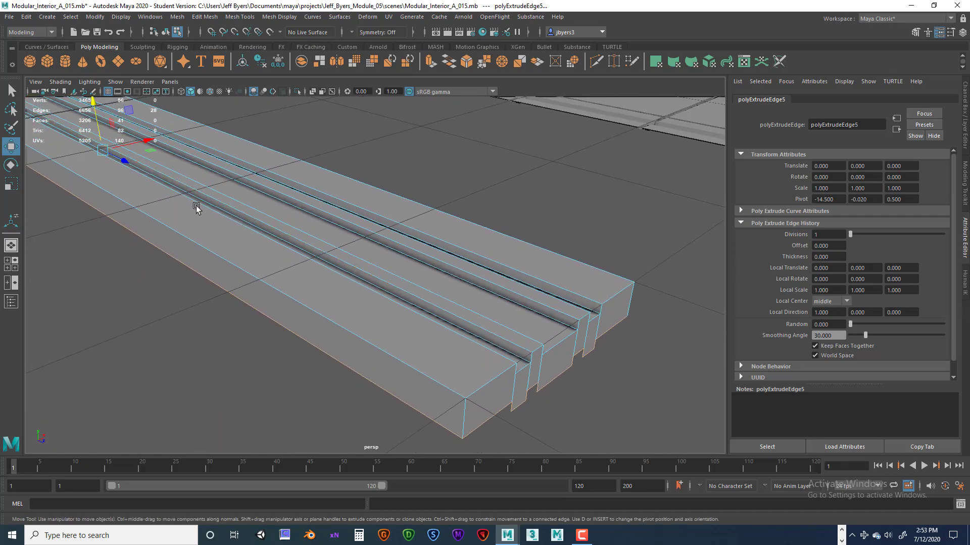
scroll(195, 207, down, 3)
mouse_move(169, 136)
mouse_down()
mouse_move(170, 126)
mouse_move(175, 137)
mouse_up()
Step: Return to object selection with the whole narrow floor strip selected and inspect its open end
right_click(333, 263)
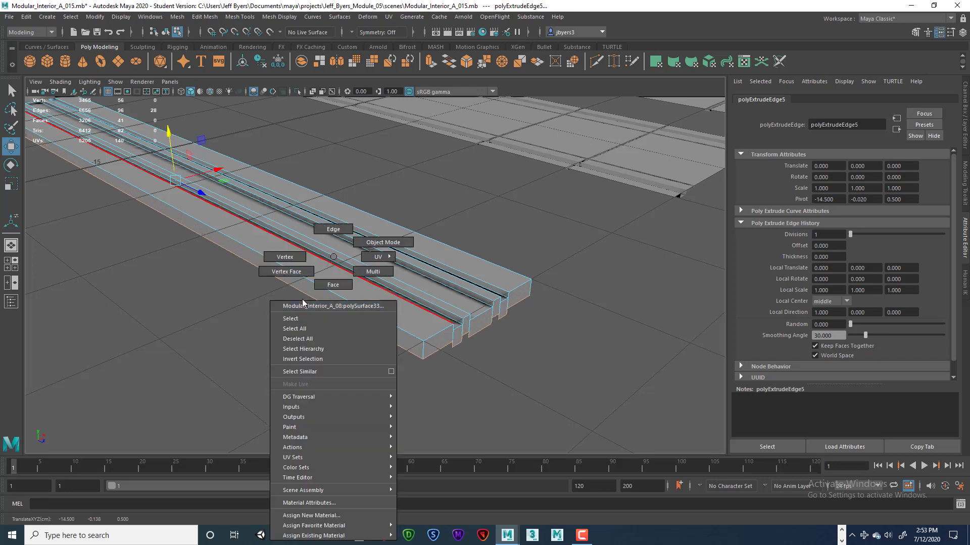
click(324, 306)
scroll(440, 350, up, 5)
scroll(440, 350, down, 8)
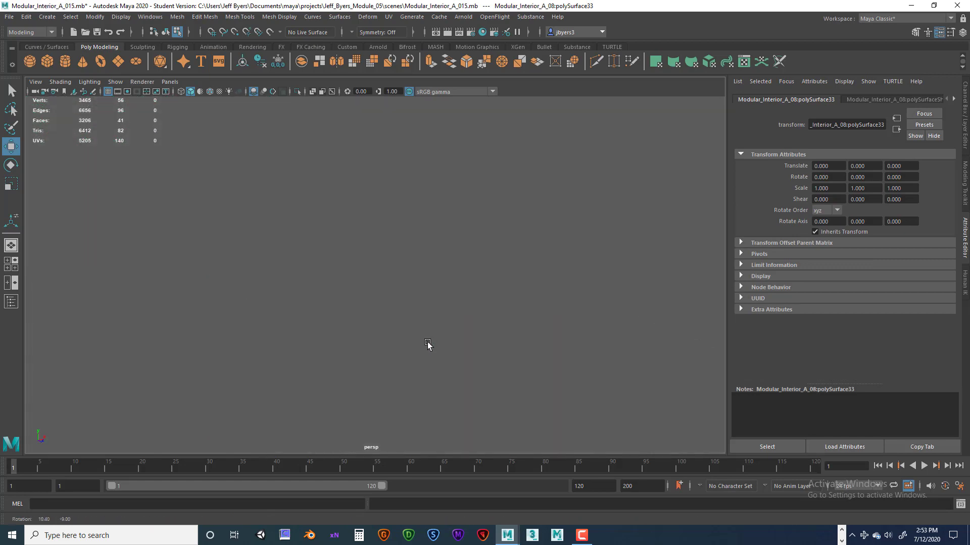
scroll(386, 338, up, 2)
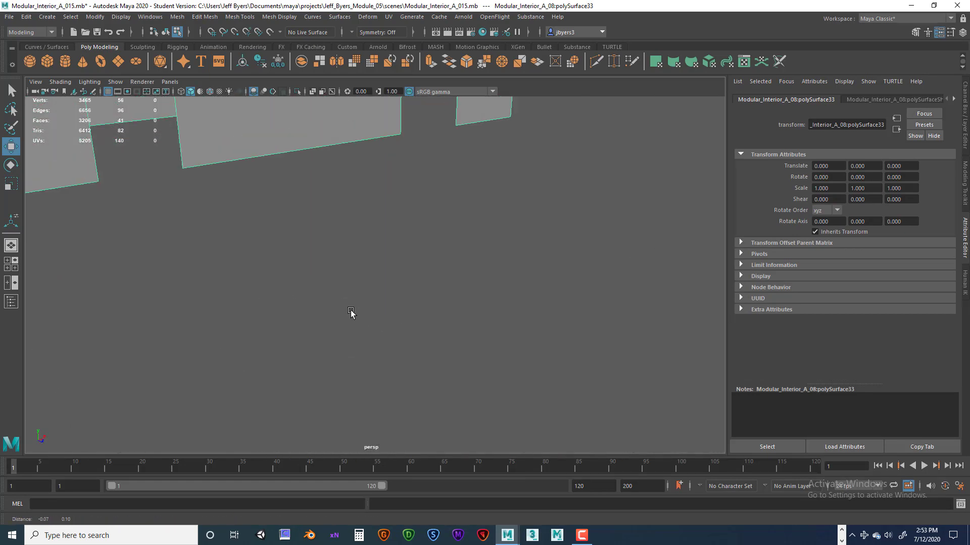
Step: Target-weld the protruding lower vertices at the narrow floor strip's open end onto the neighbouring rim vertices to level the bottom edge
alt+middle_drag(354, 308, 370, 319)
scroll(348, 319, down, 1)
scroll(348, 320, down, 1)
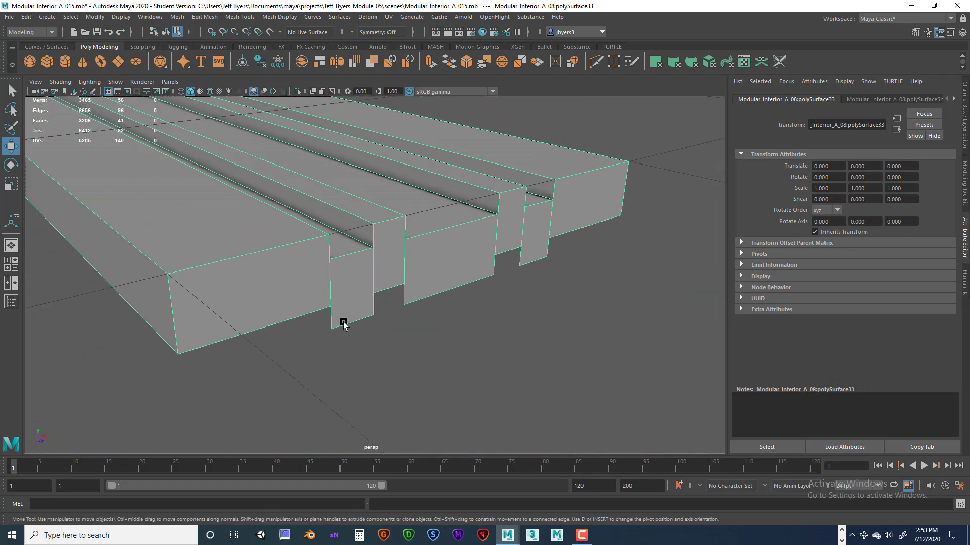
right_drag(339, 283, 323, 262)
alt+drag(323, 263, 337, 254)
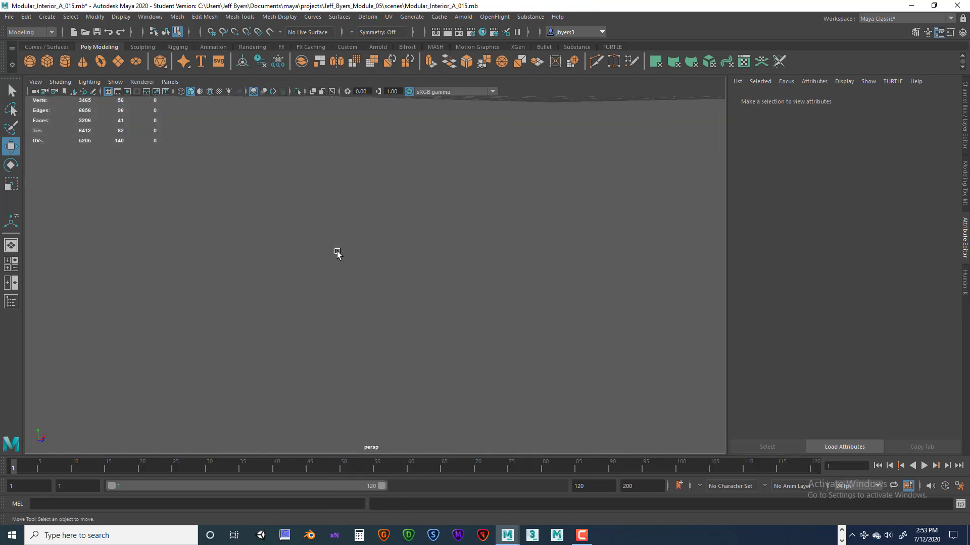
alt+middle_drag(337, 254, 296, 368)
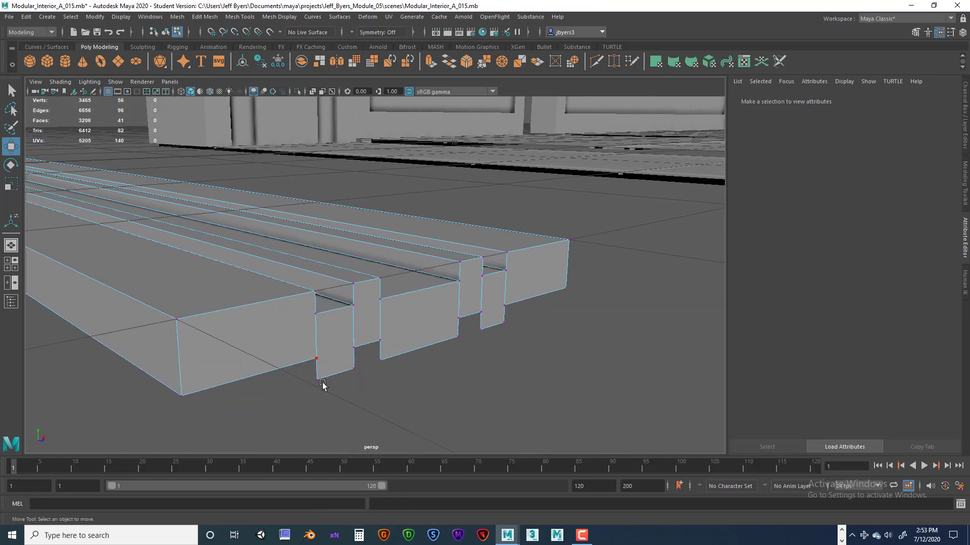
scroll(361, 359, up, 2)
alt+middle_drag(374, 358, 377, 346)
right_drag(359, 332, 360, 318)
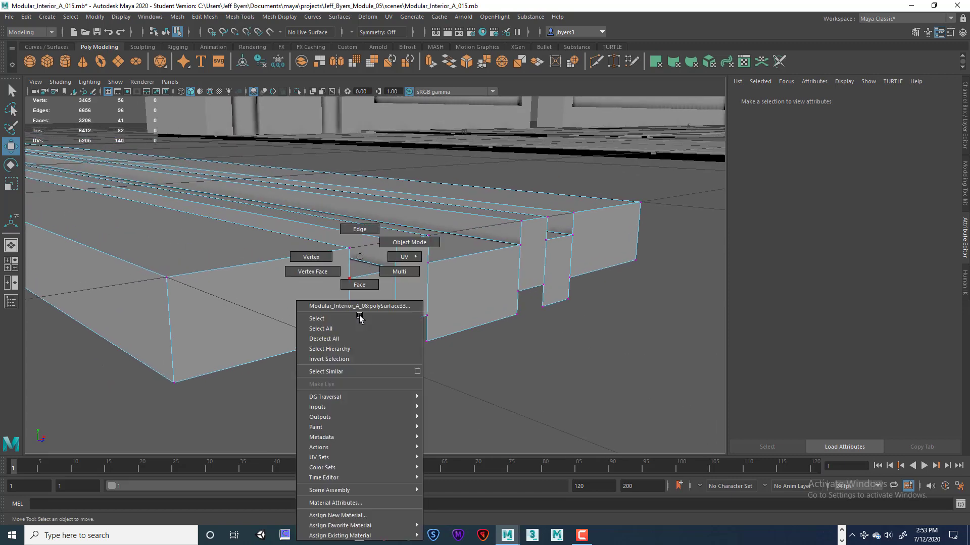
click(339, 320)
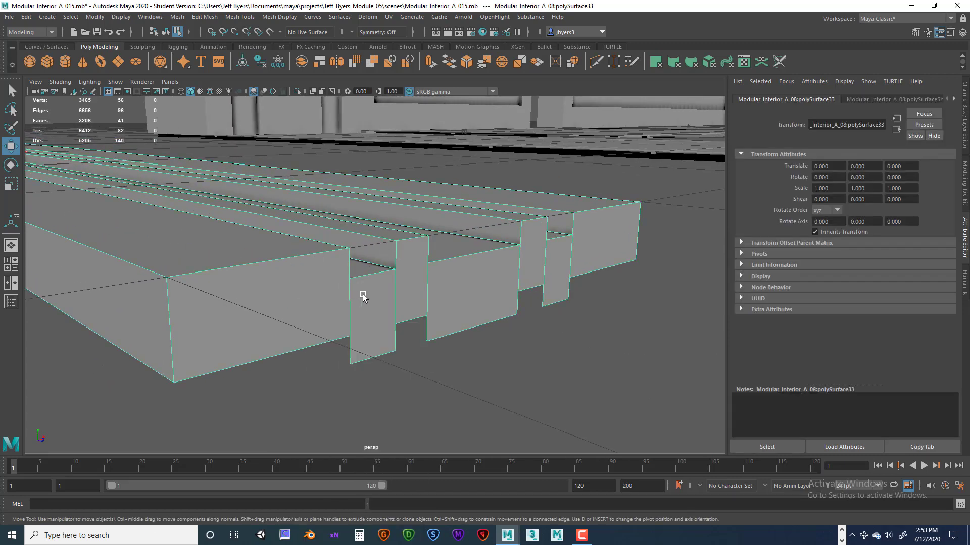
shift+right_drag(364, 266, 365, 298)
shift+right_drag(369, 264, 361, 240)
click(351, 362)
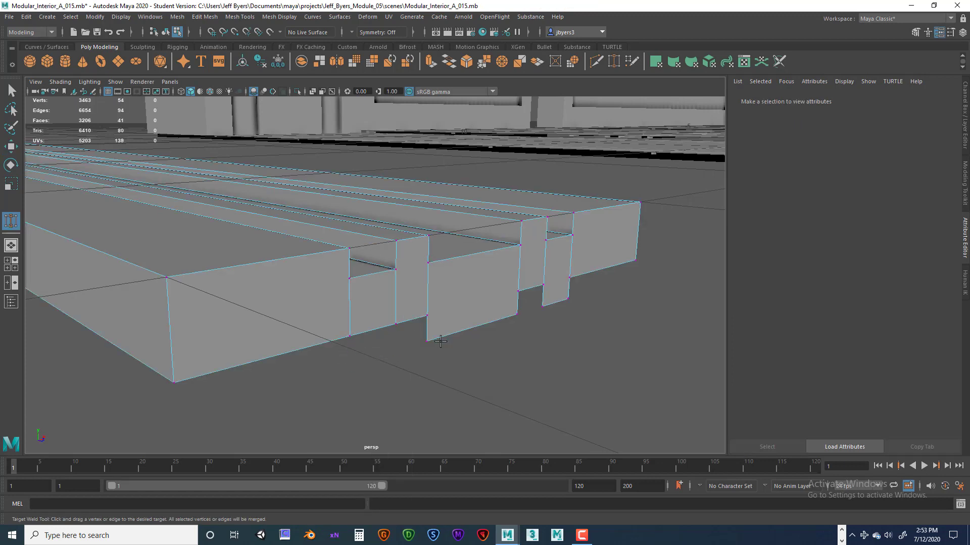
drag(427, 321, 426, 317)
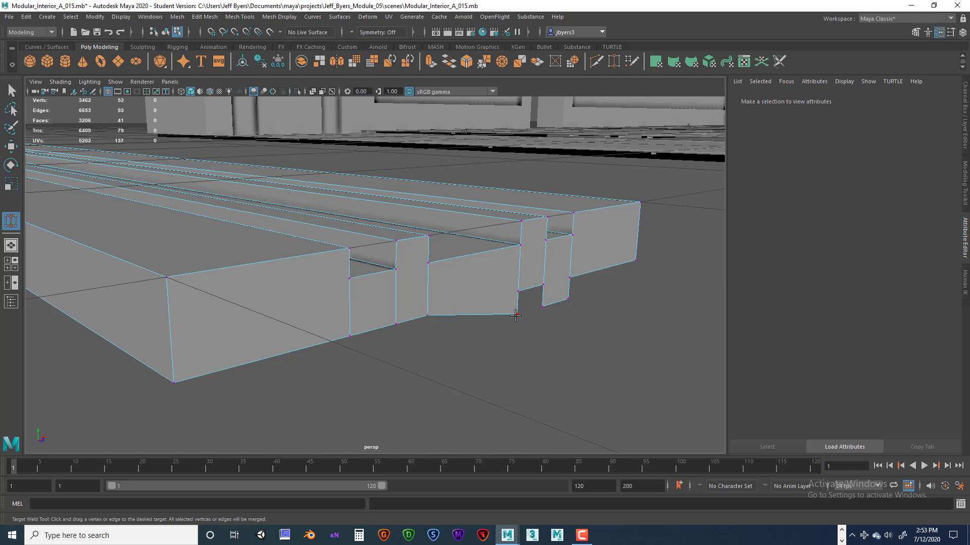
drag(513, 297, 518, 292)
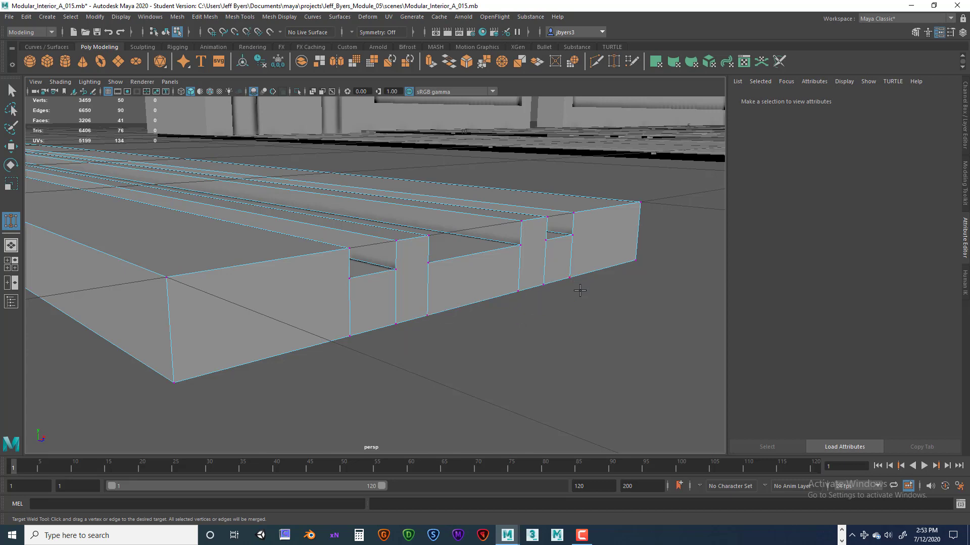
Step: Target-weld the protruding lower groove vertices at the narrow floor strip's pillar end onto the neighbouring rim vertices, and leave the weld tool
scroll(576, 292, down, 10)
mouse_move(405, 348)
alt+mouse_down()
mouse_move(532, 353)
mouse_move(513, 334)
mouse_move(397, 344)
alt+mouse_up()
scroll(521, 348, up, 5)
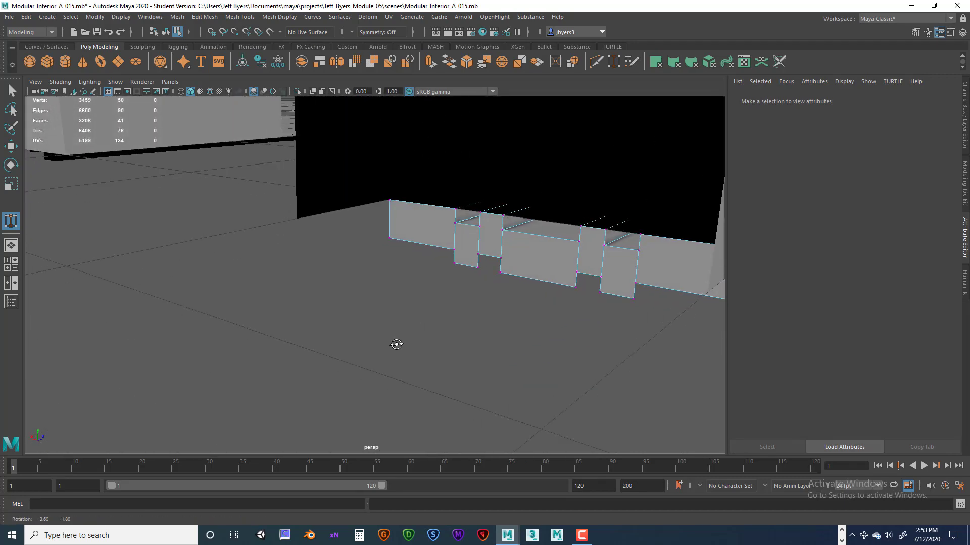
alt+middle_drag(396, 344, 367, 360)
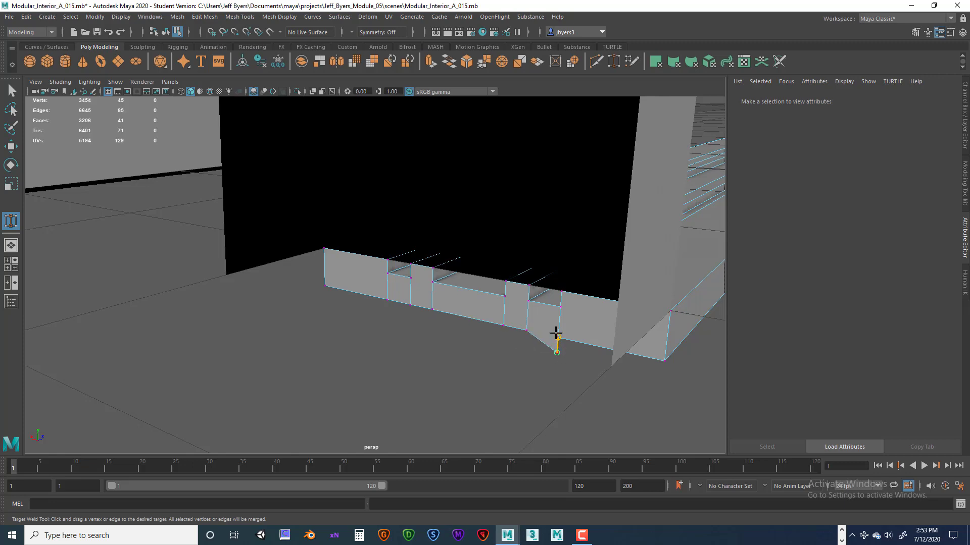
scroll(566, 345, down, 4)
alt+drag(557, 341, 351, 328)
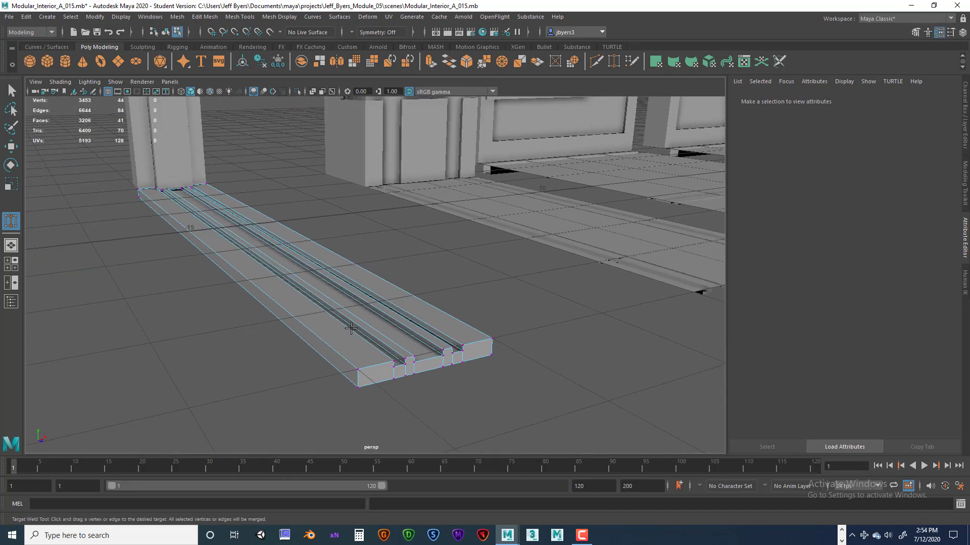
key(q)
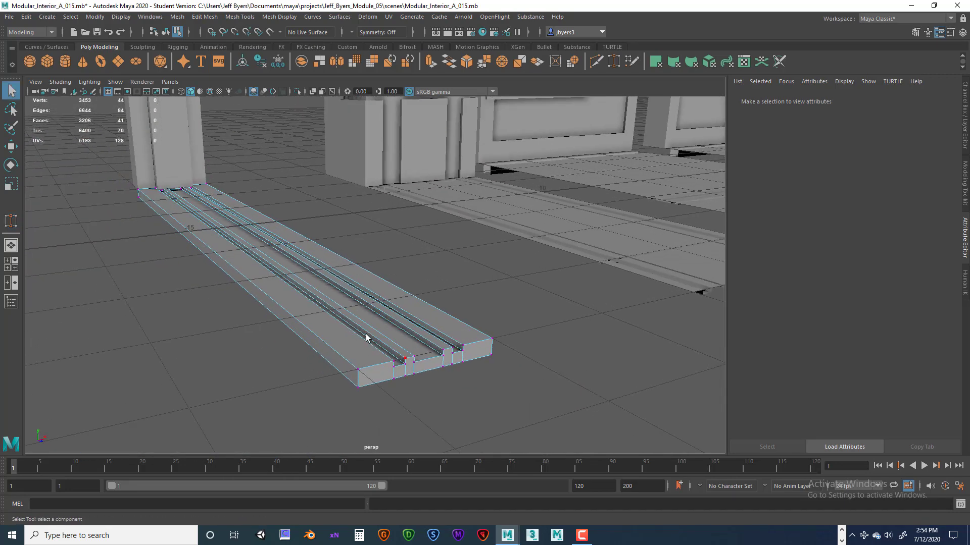
Step: Select the wide grooved floor panel beside the strip and pick its outer border edges
alt+drag(430, 327, 435, 347)
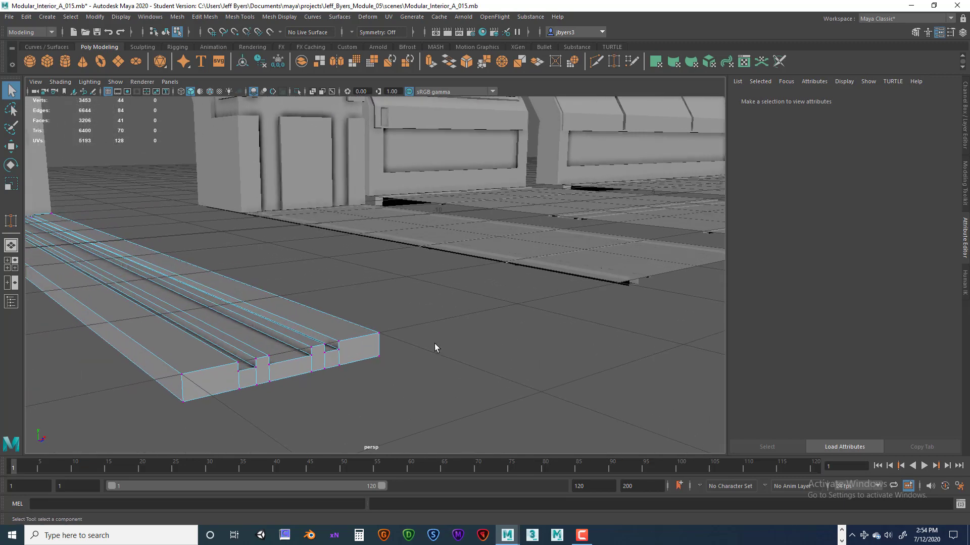
alt+middle_drag(444, 341, 378, 364)
alt+drag(378, 364, 385, 373)
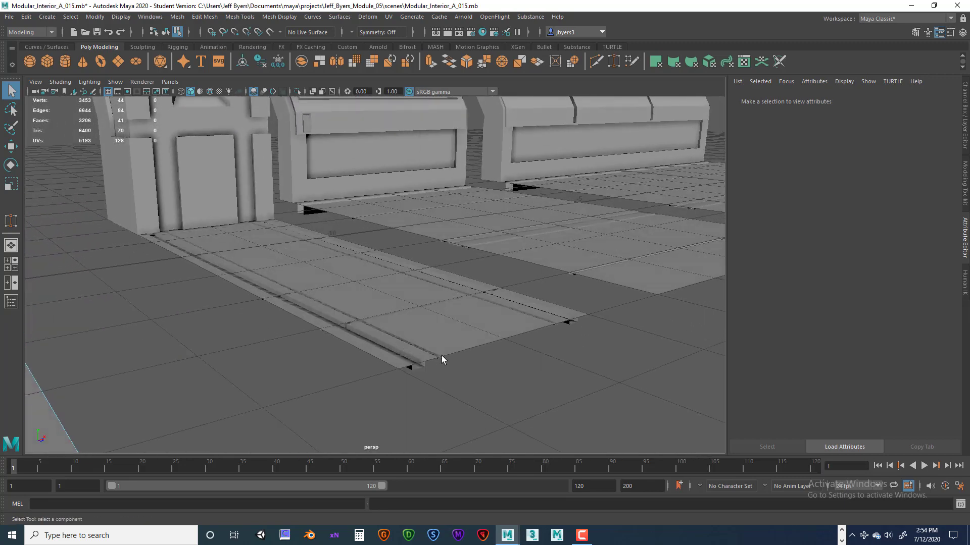
click(402, 358)
right_drag(418, 347, 379, 319)
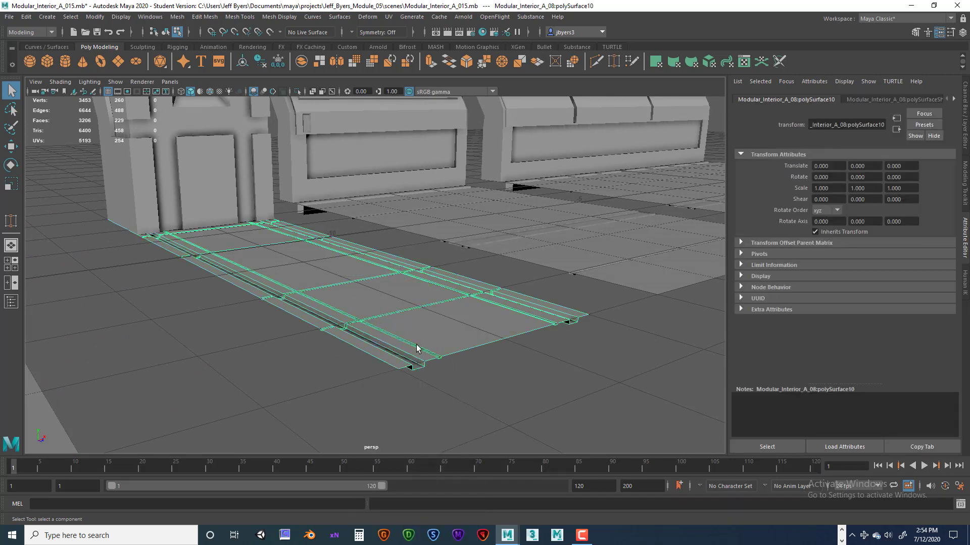
scroll(448, 354, up, 3)
right_drag(478, 347, 480, 242)
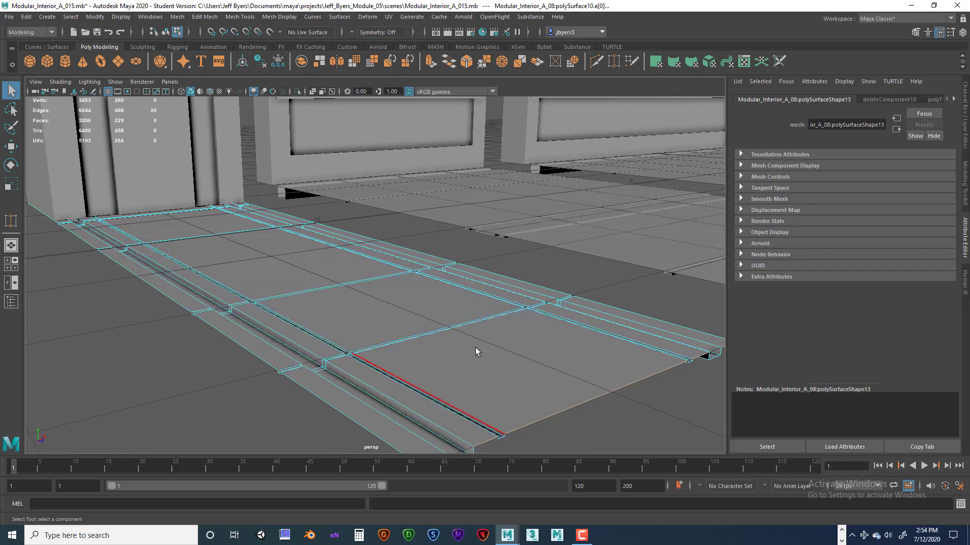
alt+middle_drag(476, 350, 471, 310)
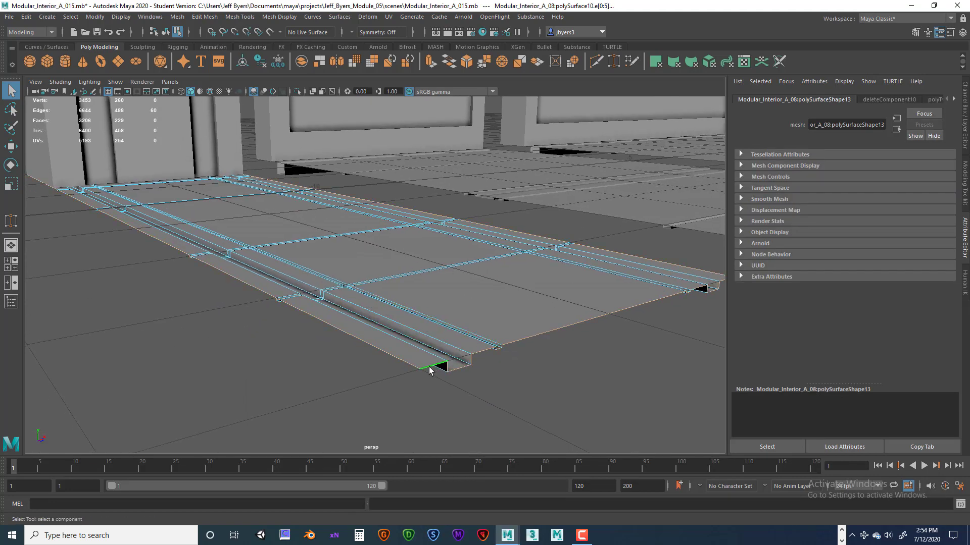
Step: Delete the large and small groove end faces beneath the pillar on the near side of the wide floor panel
alt+drag(507, 353, 399, 346)
key(4)
alt+middle_drag(398, 347, 483, 337)
alt+drag(483, 317, 502, 335)
right_drag(502, 335, 505, 287)
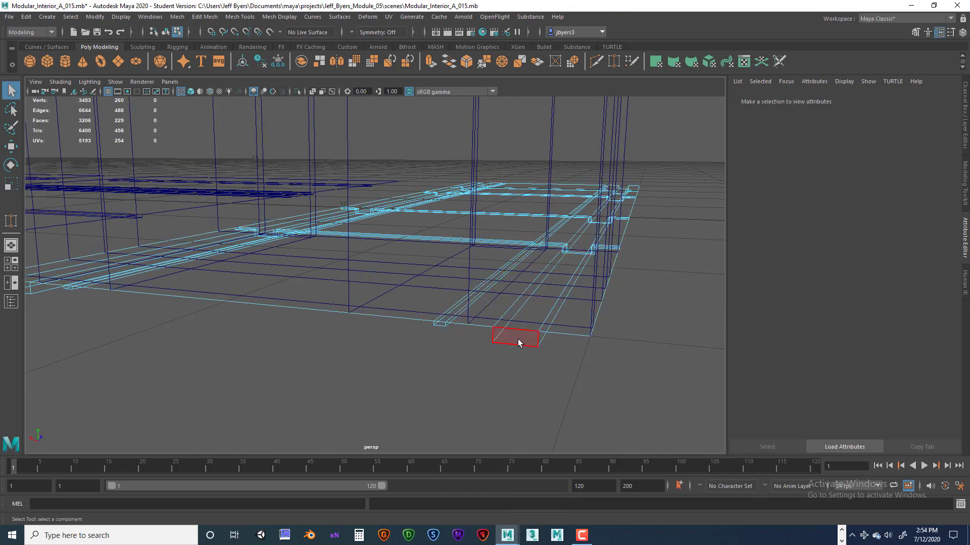
key(5)
click(519, 342)
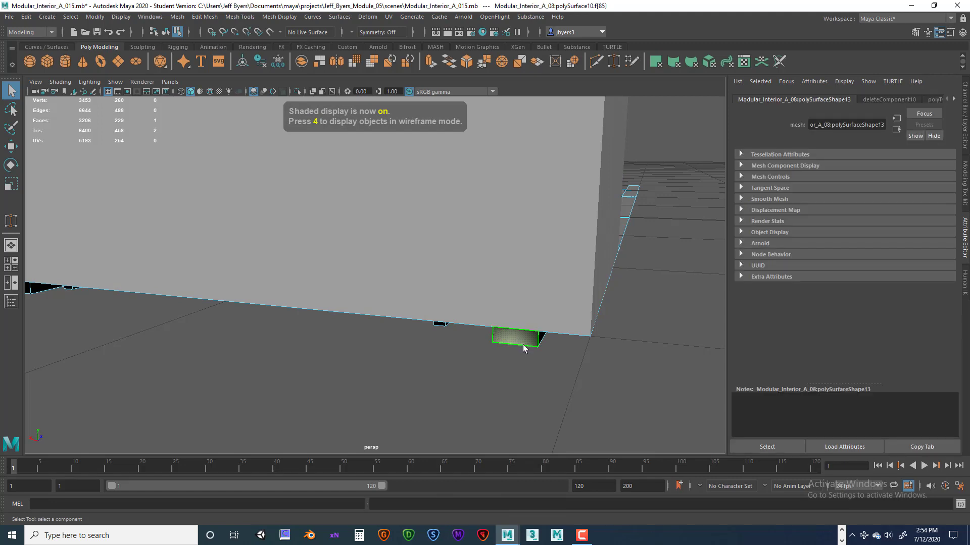
key(Delete)
click(441, 324)
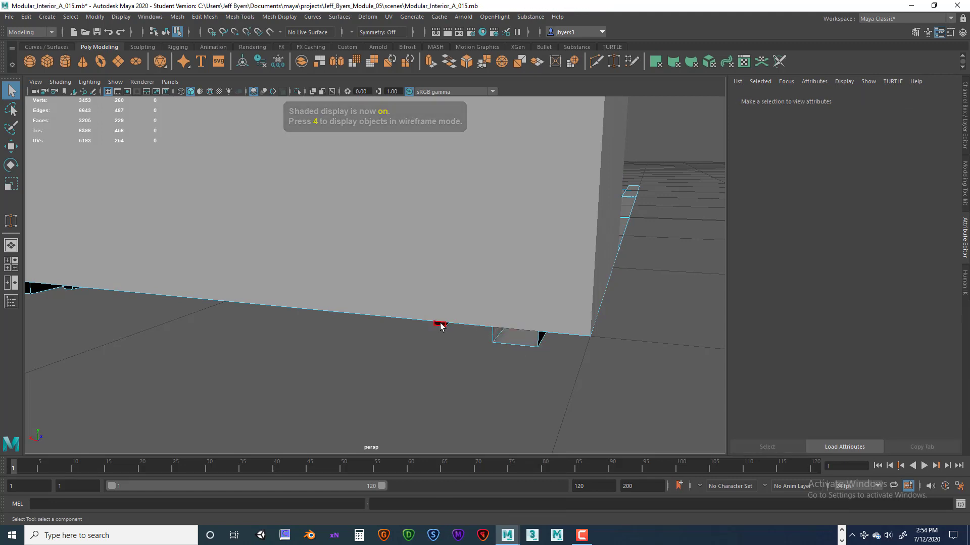
key(Delete)
Step: Delete the matching small and large groove end faces on the other side of the wide floor panel's pillar end
alt+drag(443, 303, 490, 290)
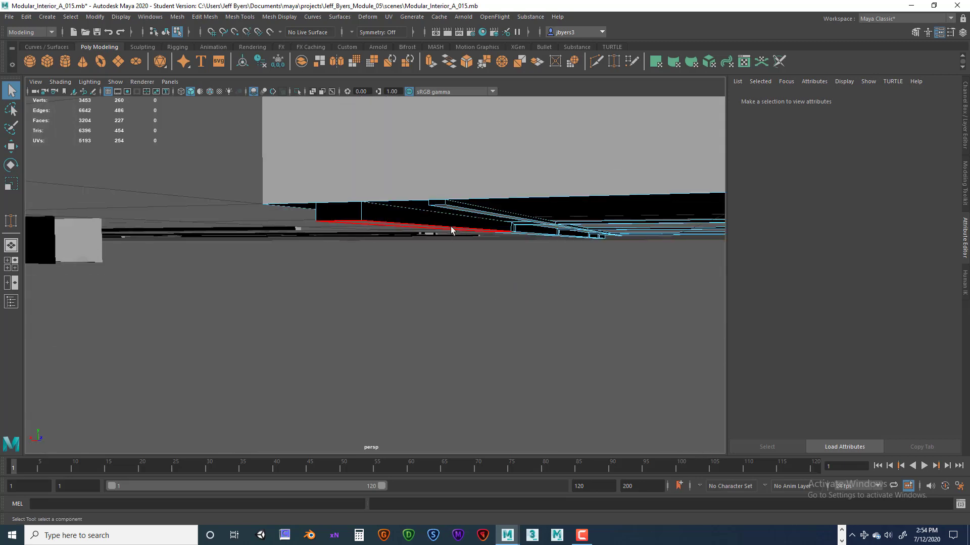
click(434, 204)
key(Delete)
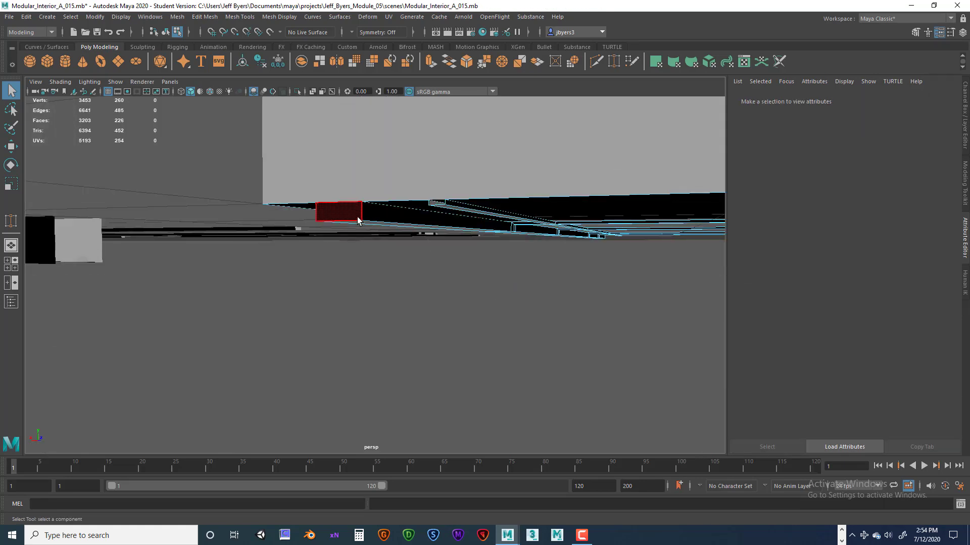
click(357, 220)
key(Delete)
Step: Select the wide floor panel's complete border edge loop, including the groove profiles at both ends, and extrude it
alt+drag(456, 253, 374, 299)
alt+middle_drag(374, 299, 439, 257)
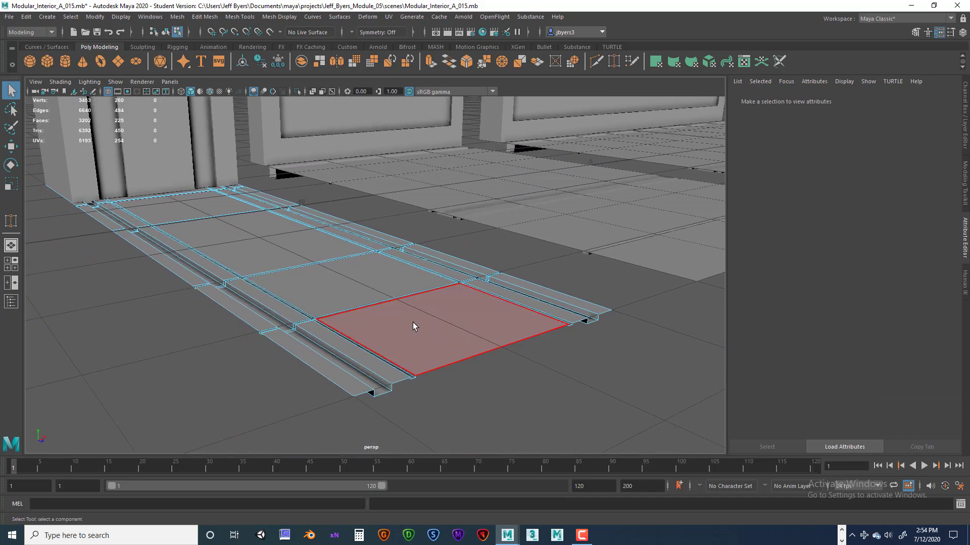
right_drag(413, 322, 413, 235)
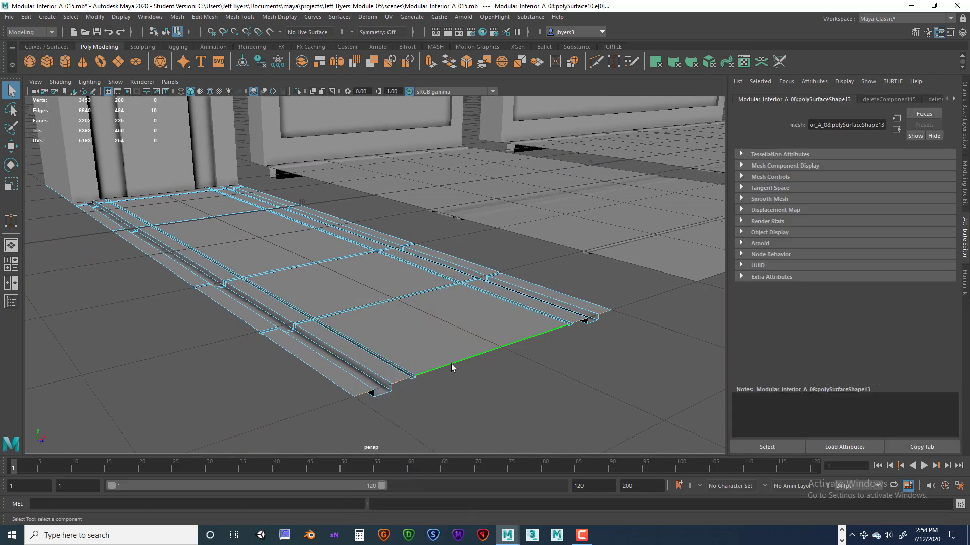
triple_click(451, 363)
alt+drag(380, 374, 485, 358)
alt+drag(540, 356, 550, 252)
key(4)
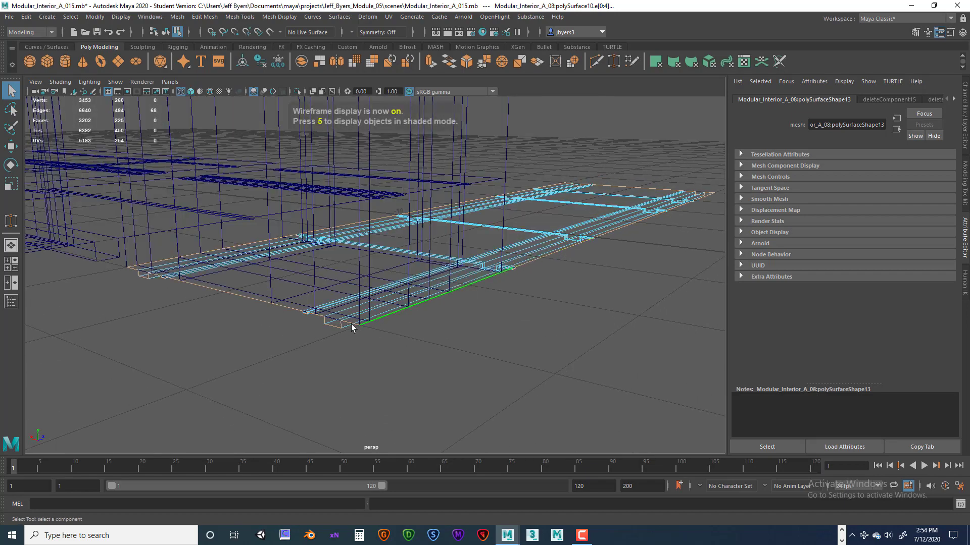
alt+drag(519, 347, 308, 361)
key(5)
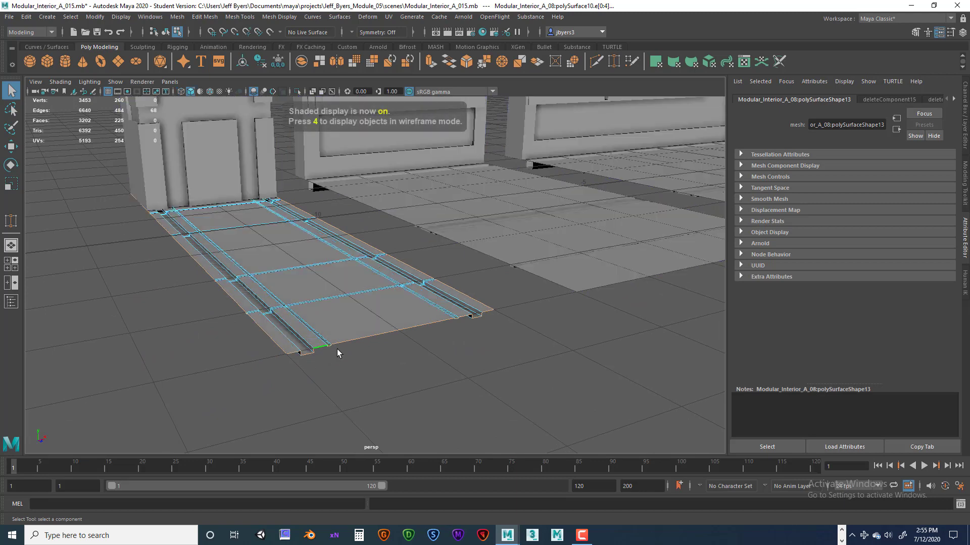
click(357, 341)
key(ctrl+e)
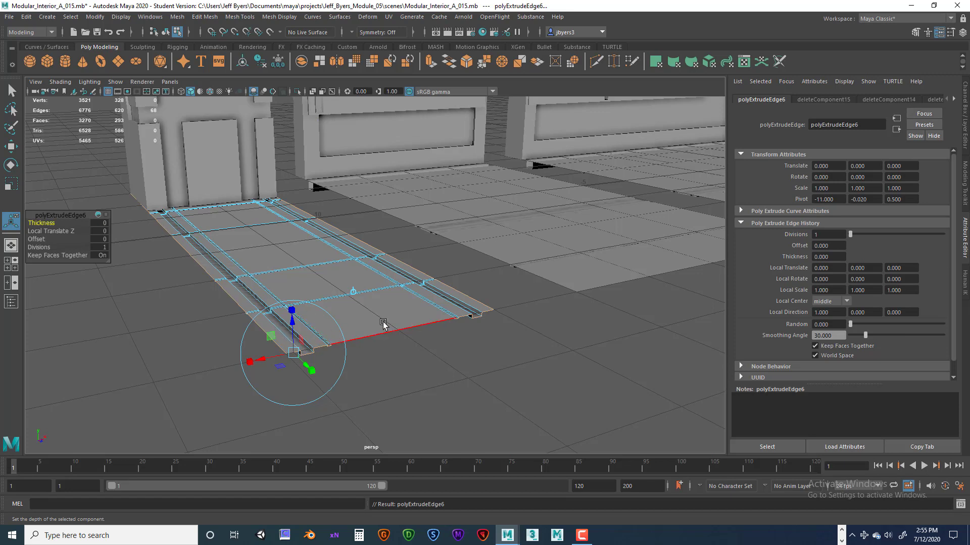
Step: Move the wide floor panel's extruded border straight down with the Move tool to a height of about -0.16
key(w)
click(306, 250)
drag(257, 193, 255, 201)
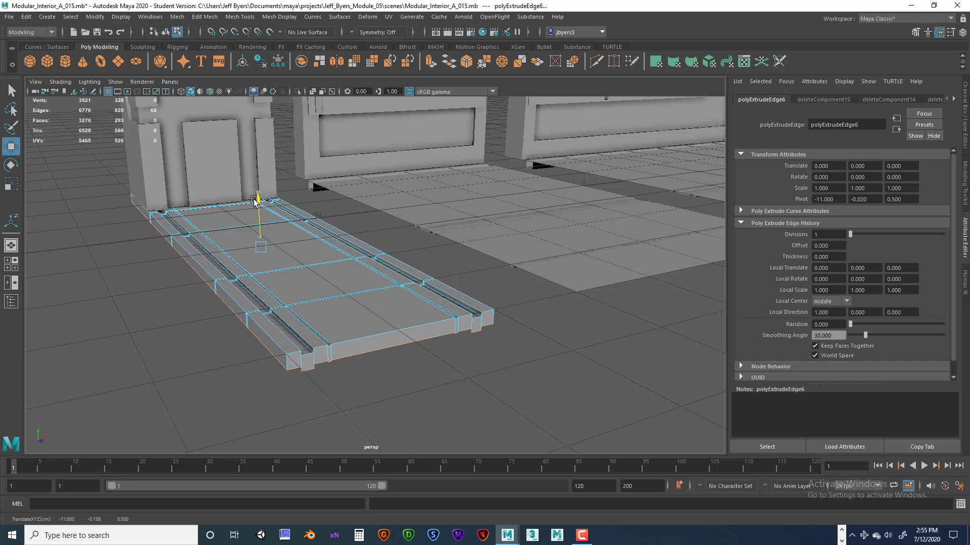
Step: Target-weld the protruding large and small groove vertices level with the lower rim at one corner of the wide floor panel's open end
scroll(357, 303, up, 4)
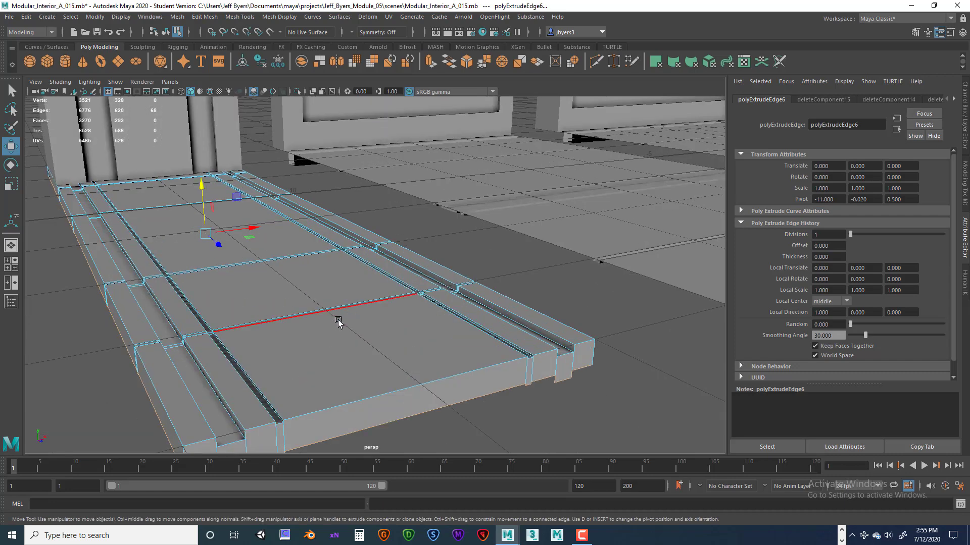
alt+middle_drag(338, 321, 447, 257)
right_click(447, 256)
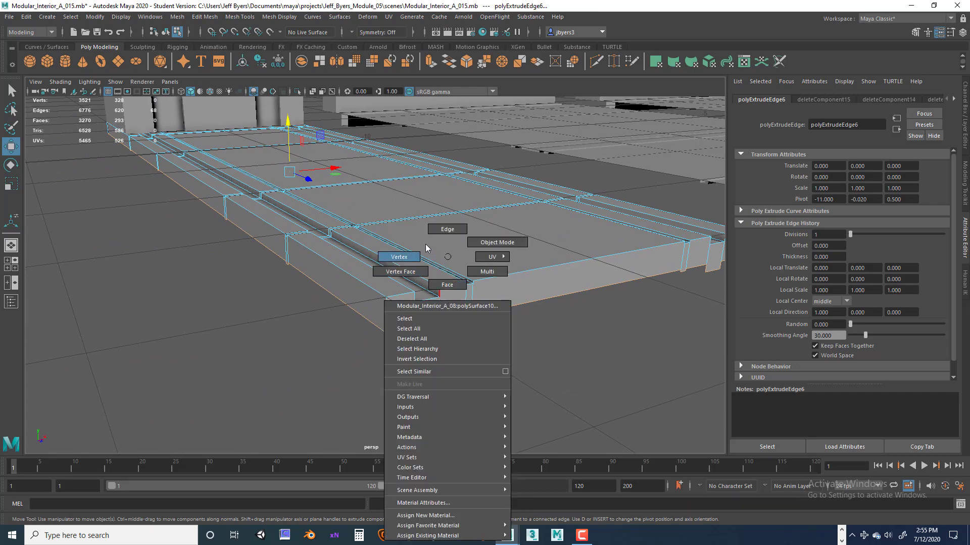
right_drag(435, 236, 401, 256)
scroll(453, 320, up, 4)
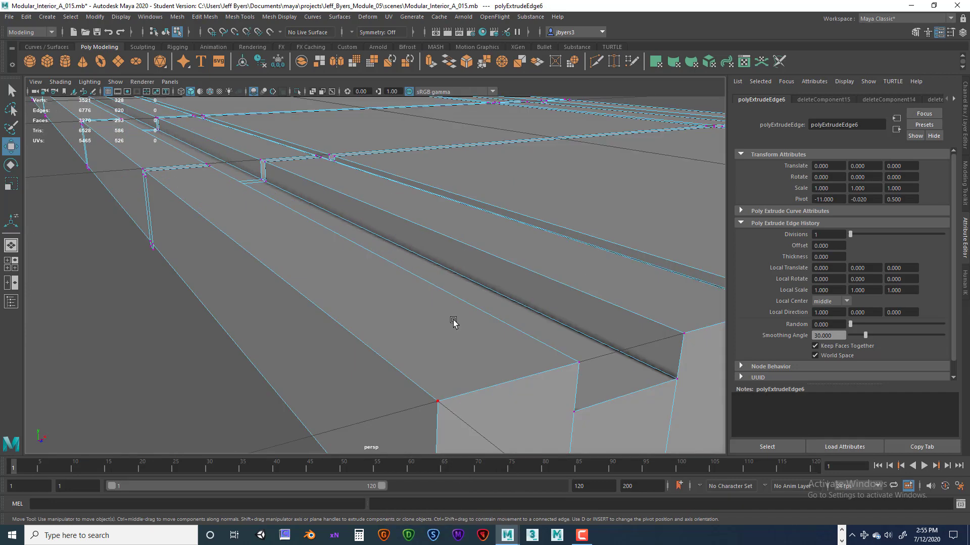
scroll(453, 320, down, 2)
right_drag(443, 308, 425, 323)
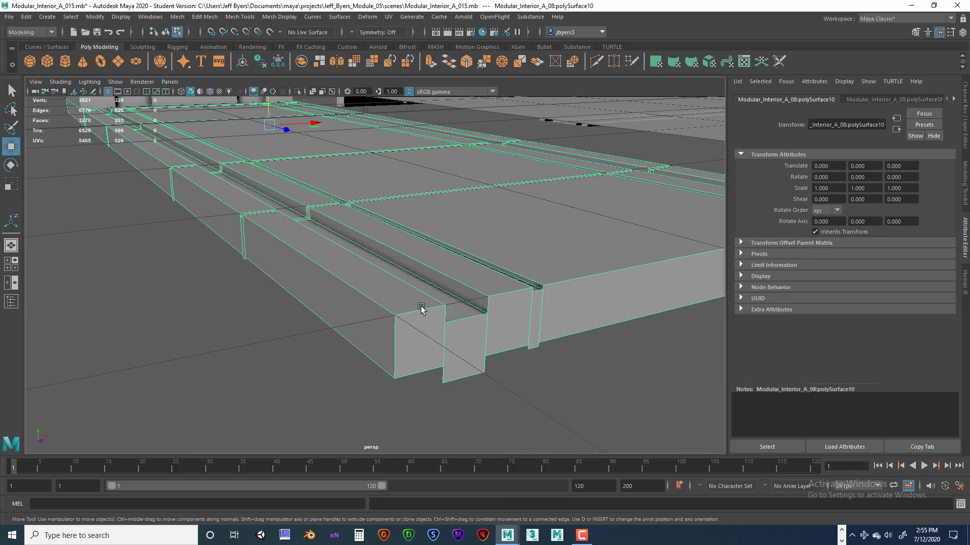
shift+right_drag(422, 309, 428, 239)
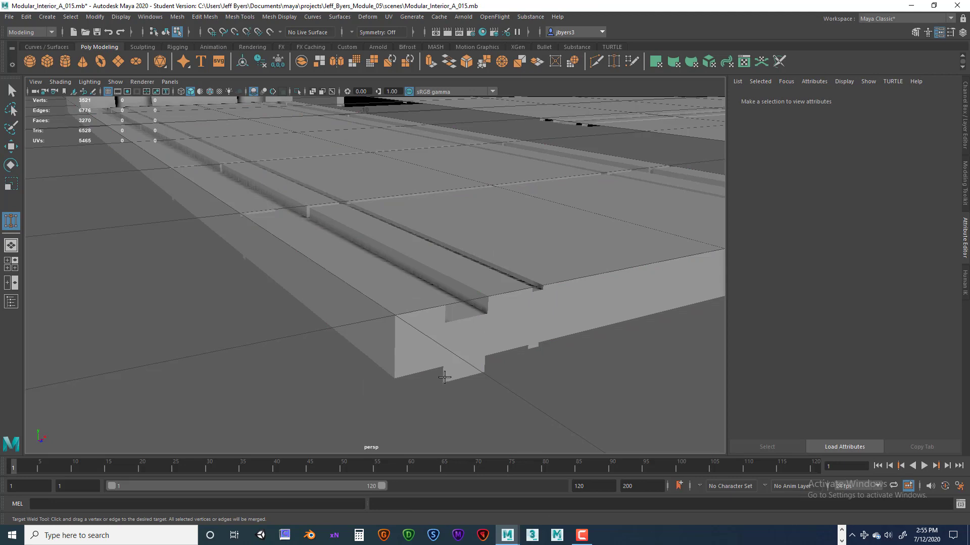
click(445, 379)
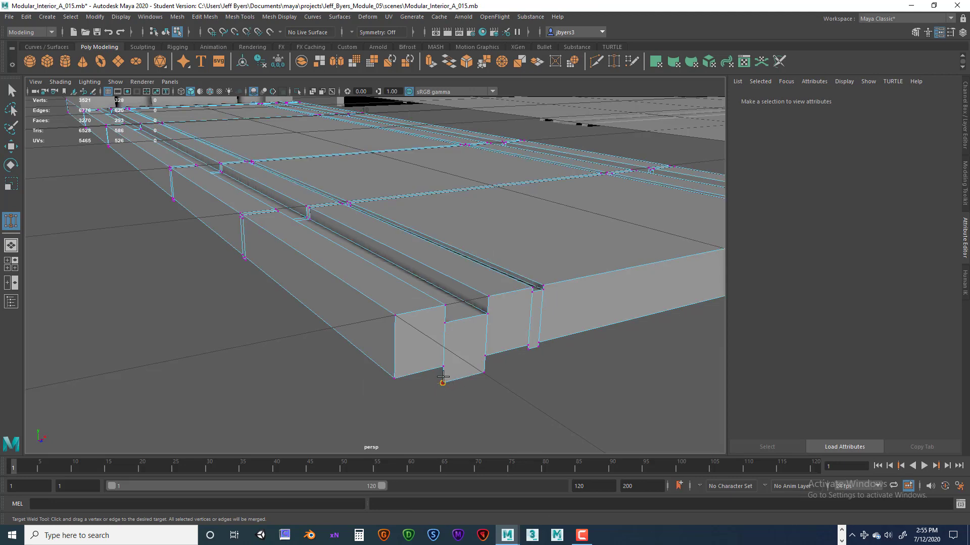
drag(443, 377, 506, 355)
alt+right_drag(506, 355, 556, 357)
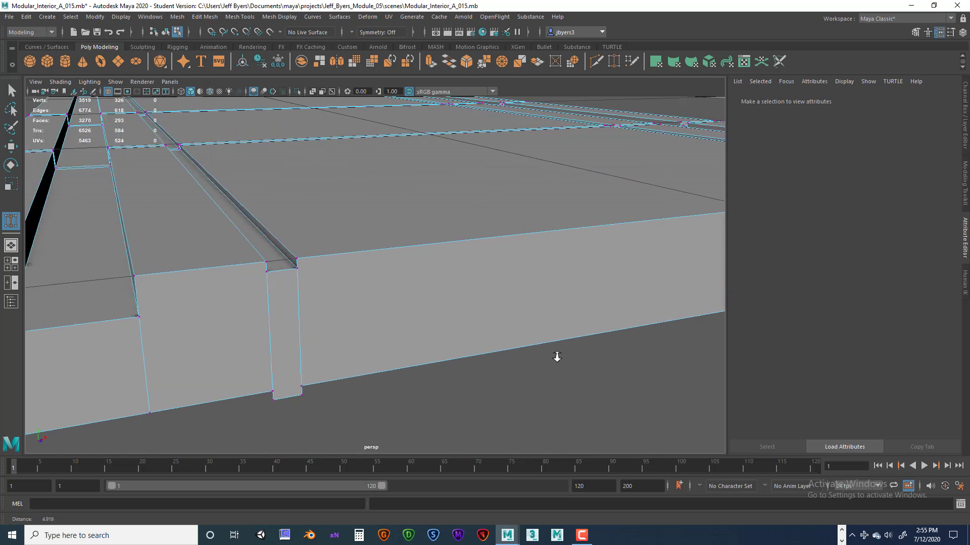
drag(273, 392, 301, 383)
Step: Weld the protruding small and large groove vertices level on the other side of the wide floor panel's open end
alt+middle_drag(446, 365, 332, 374)
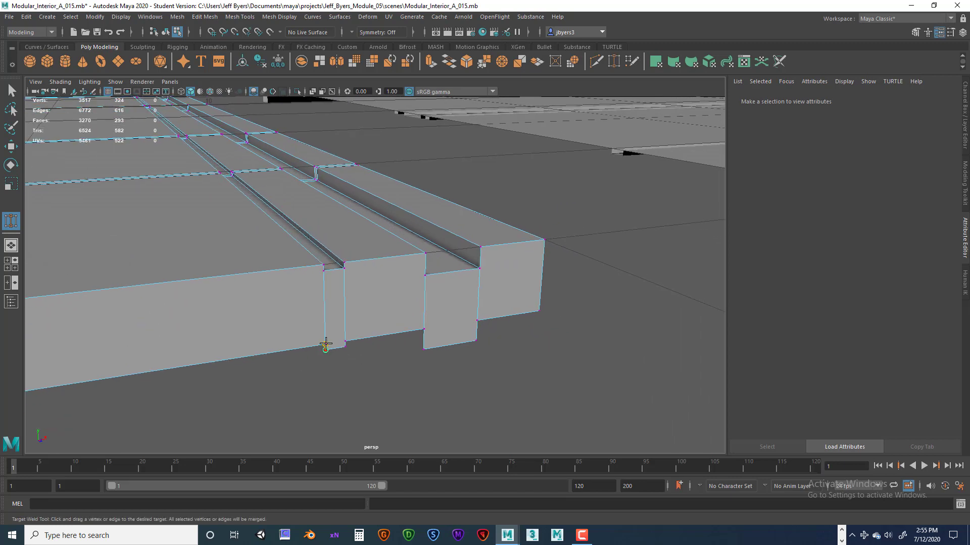
drag(325, 345, 345, 341)
drag(422, 325, 525, 349)
alt+right_drag(525, 348, 481, 352)
drag(498, 363, 373, 320)
Step: Weld the protruding small and large groove vertices into the straight lower rim at the wide floor panel's pillar end
alt+drag(318, 338, 465, 348)
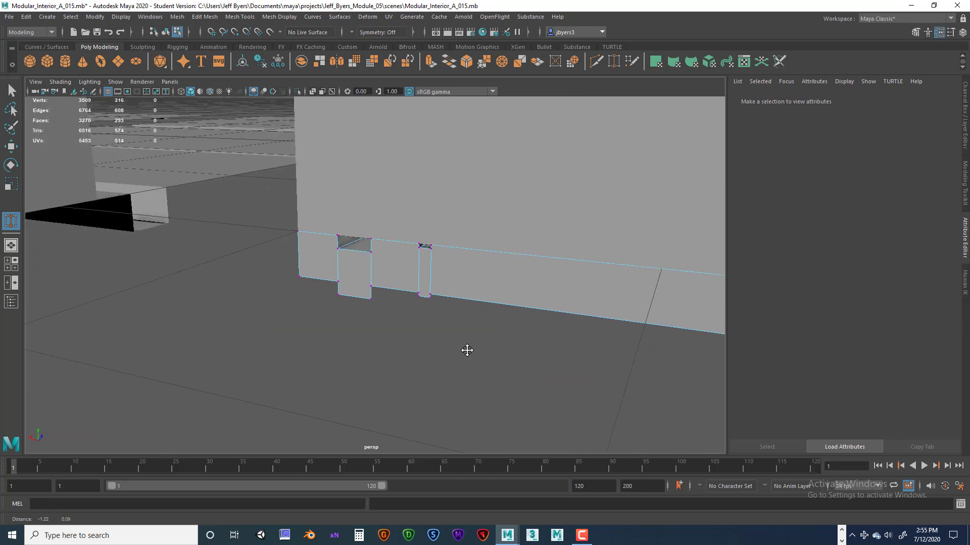
alt+middle_drag(465, 348, 479, 355)
alt+right_drag(479, 355, 533, 364)
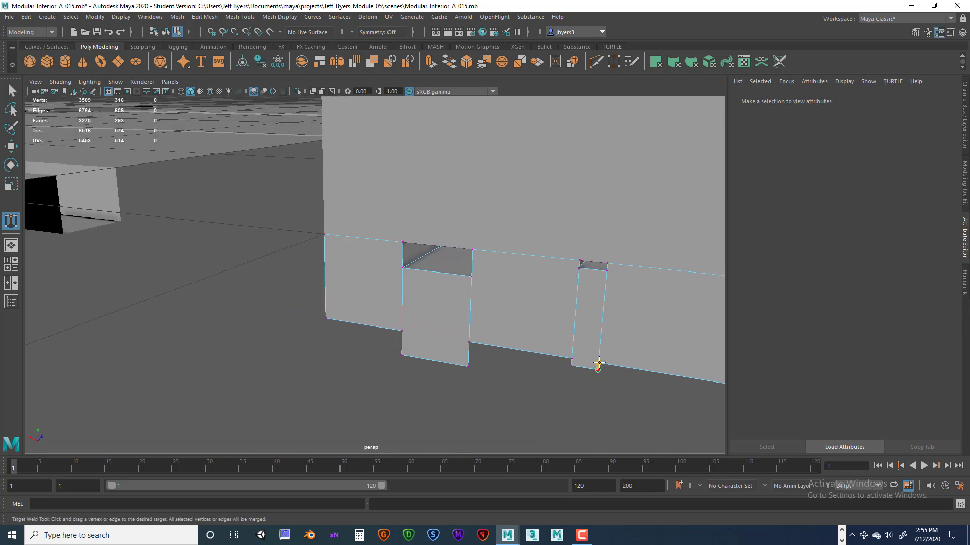
drag(598, 364, 571, 358)
drag(466, 366, 469, 343)
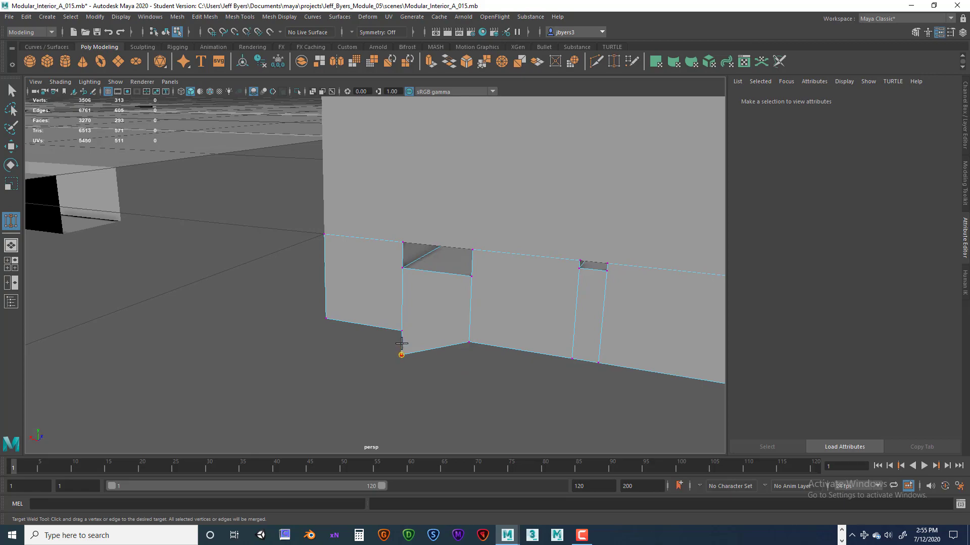
drag(401, 353, 265, 387)
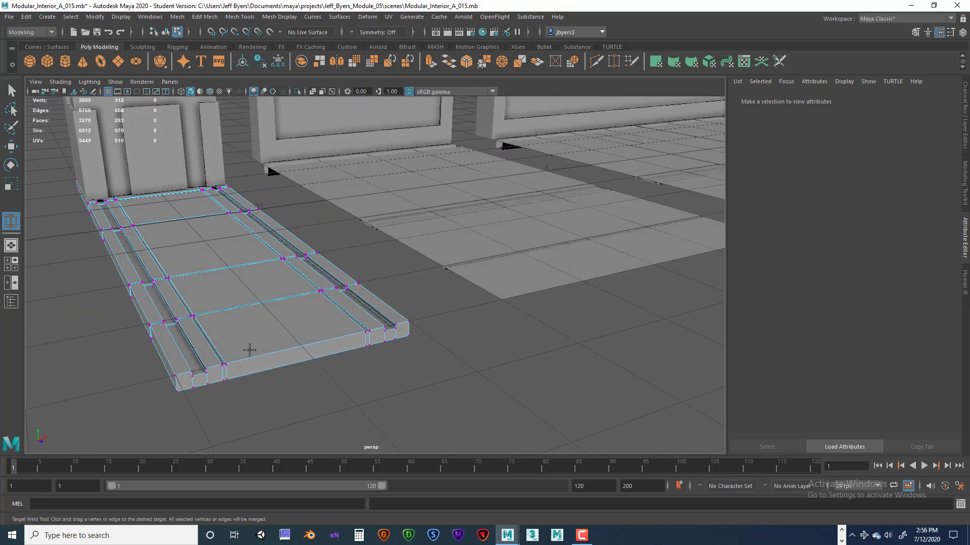
Step: Finish welding the wide floor panel and select the cross-grooved floor panel in front of the single console wall
key(q)
right_drag(254, 326, 248, 322)
alt+drag(301, 338, 356, 257)
right_drag(357, 257, 339, 320)
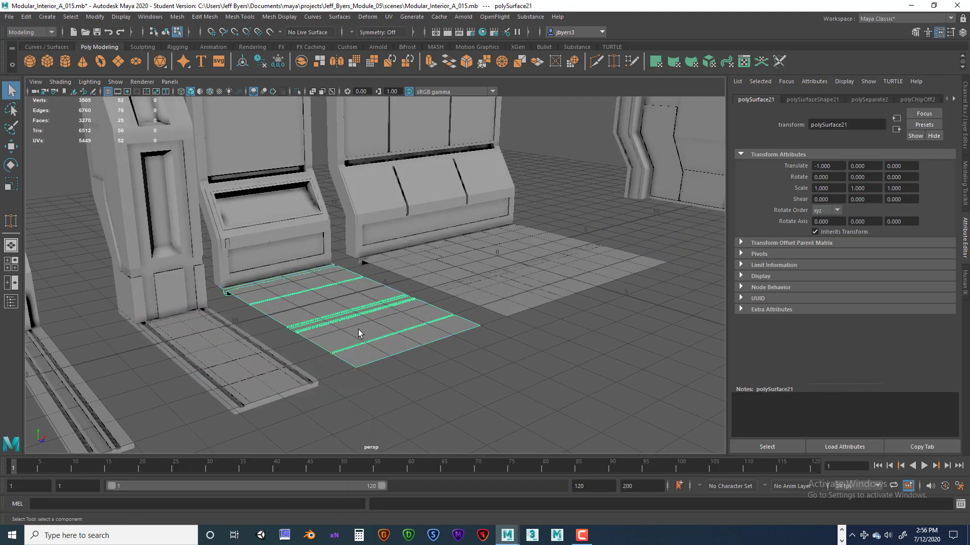
scroll(365, 347, up, 4)
alt+drag(366, 347, 356, 310)
alt+drag(337, 356, 368, 350)
scroll(369, 351, up, 3)
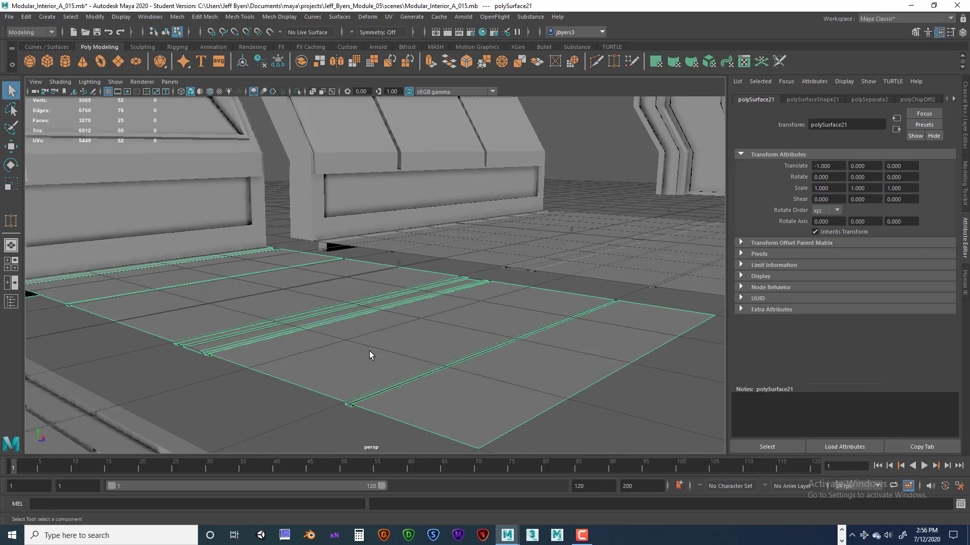
alt+drag(383, 386, 427, 353)
Step: Select the cross-grooved floor panel's complete border edge loop, check it in wireframe, and extrude it
right_click(424, 255)
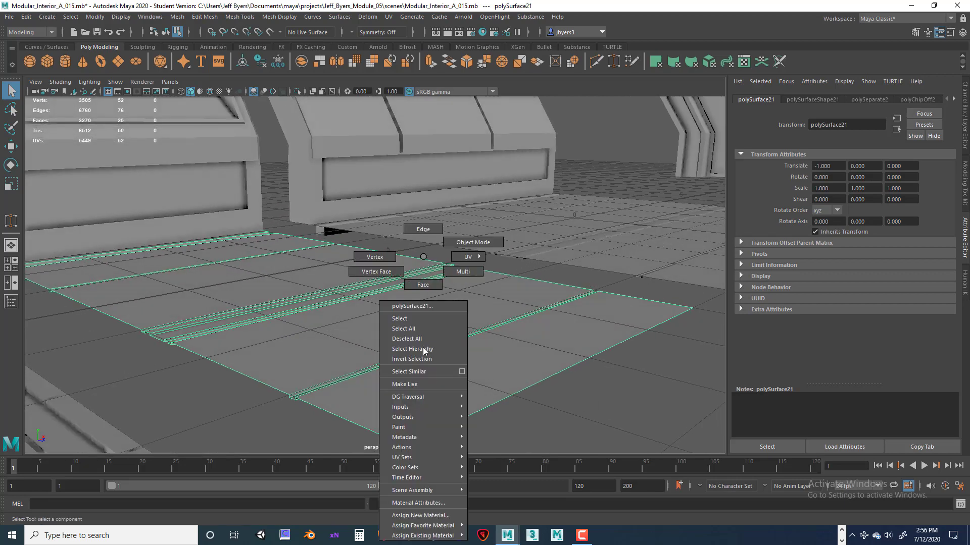
click(427, 233)
click(435, 432)
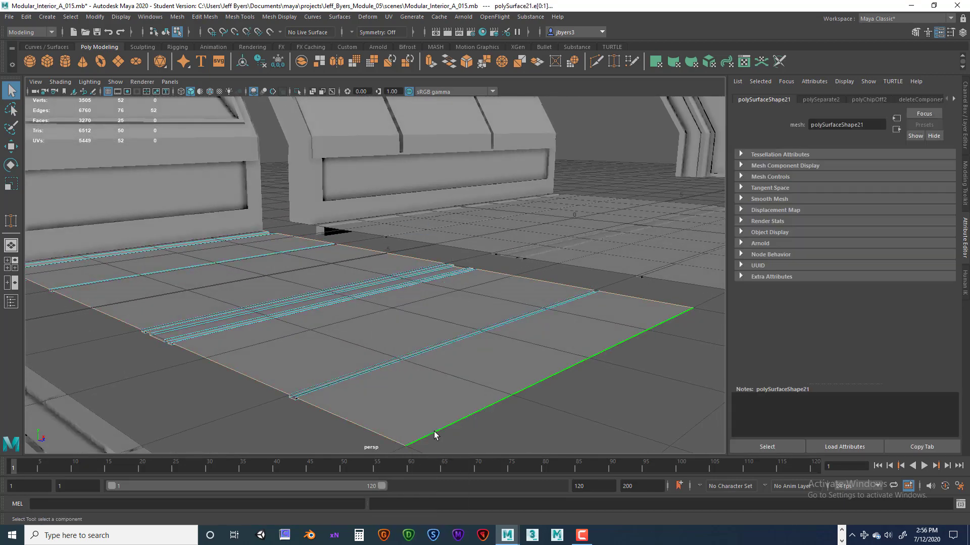
alt+drag(434, 432, 487, 410)
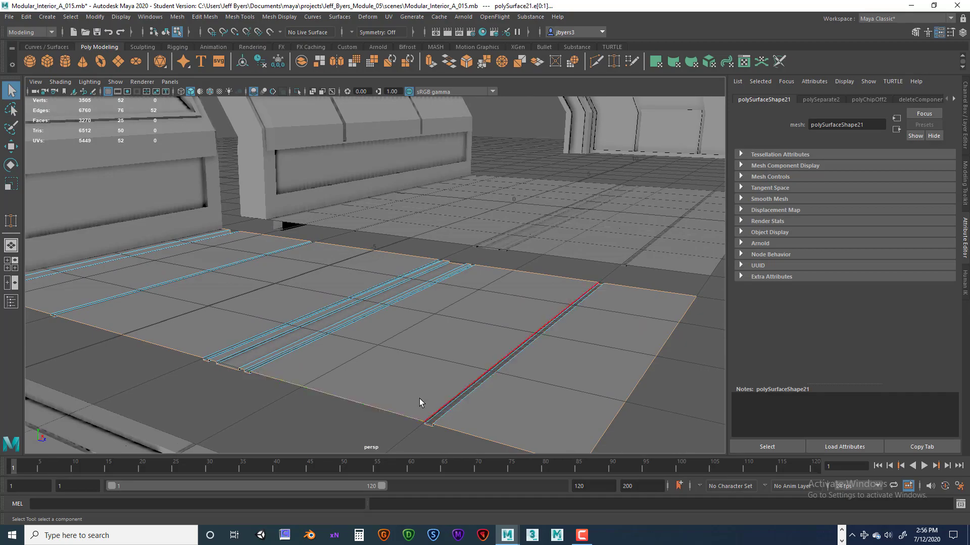
key(4)
click(395, 408)
alt+drag(389, 401, 353, 365)
key(5)
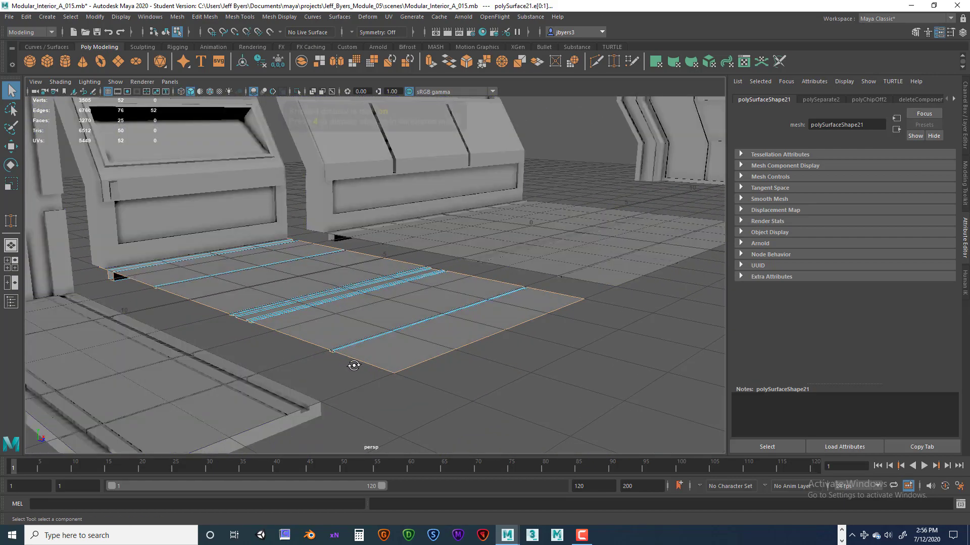
key(ctrl+e)
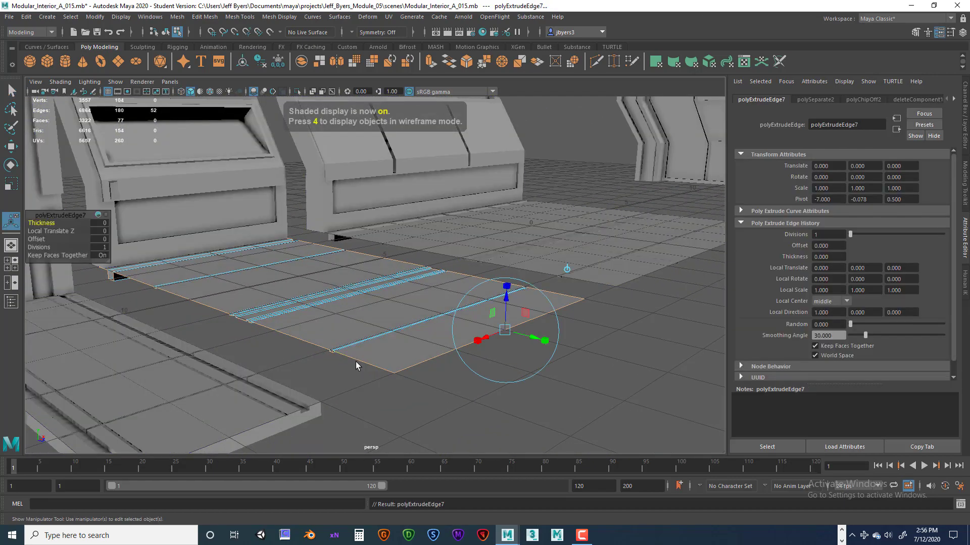
Step: Move the cross-grooved floor panel's extruded border straight down with the Move tool to form its side thickness
key(w)
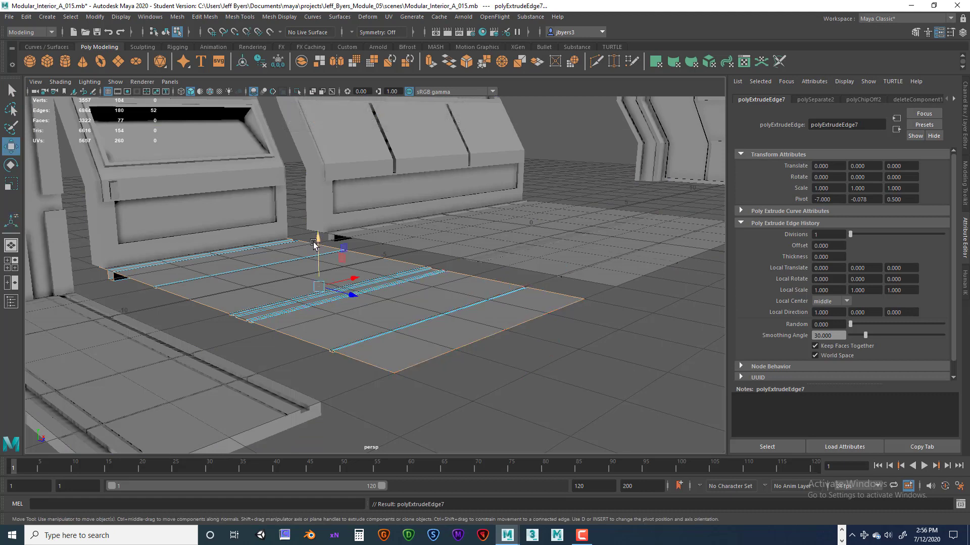
drag(316, 239, 311, 253)
alt+drag(346, 345, 364, 356)
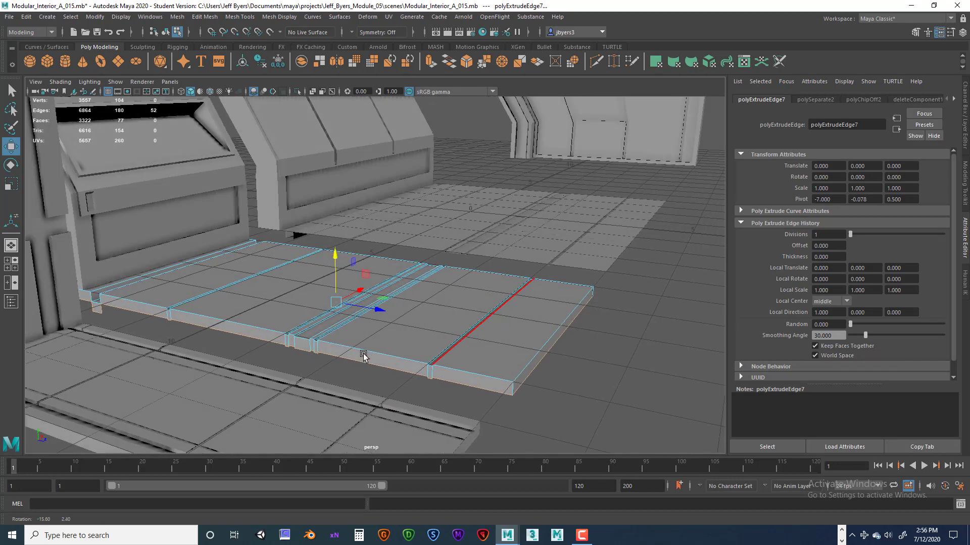
Step: Target-weld the protruding vertices of the narrow groove nearest the cross-grooved panel's open end level with its lower rim
right_click(412, 355)
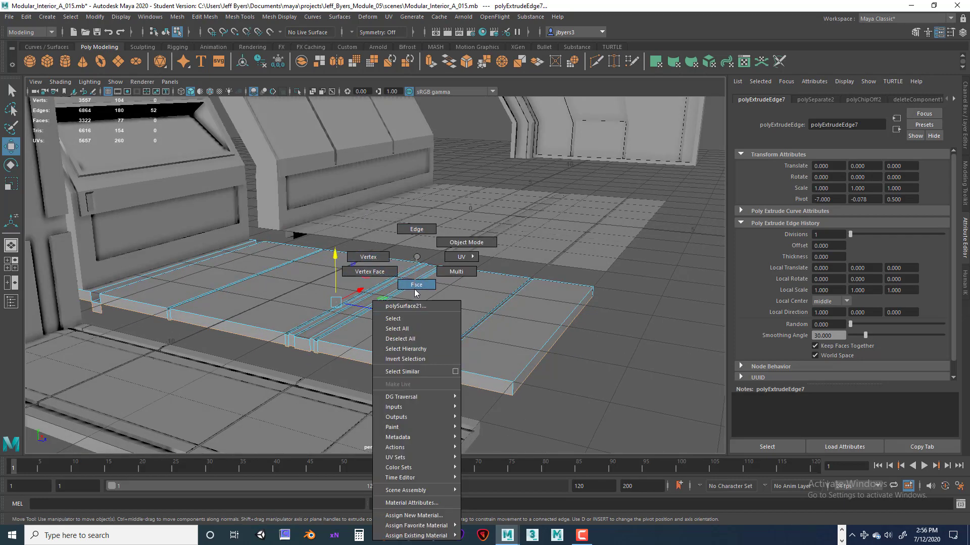
click(412, 319)
shift+right_drag(409, 327, 404, 237)
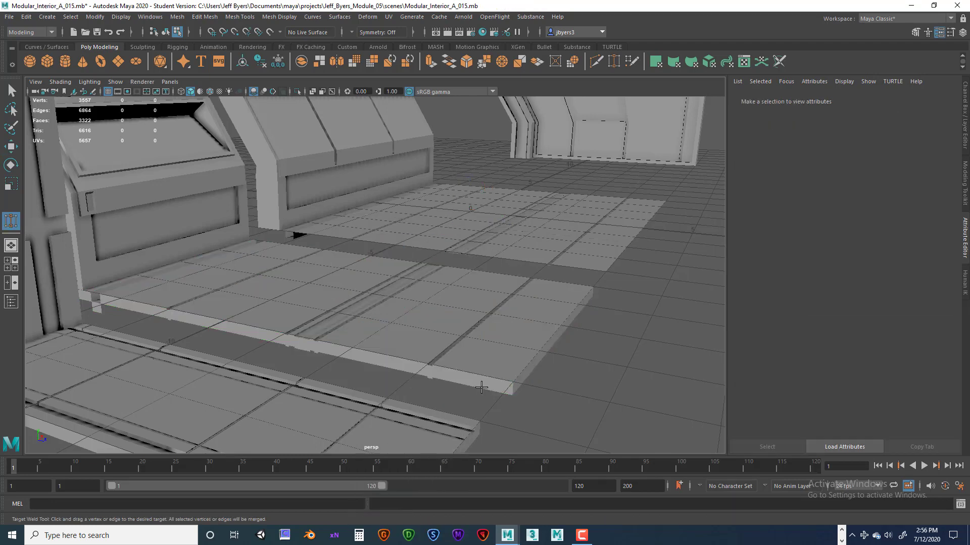
click(488, 391)
scroll(495, 396, up, 4)
alt+drag(485, 379, 480, 342)
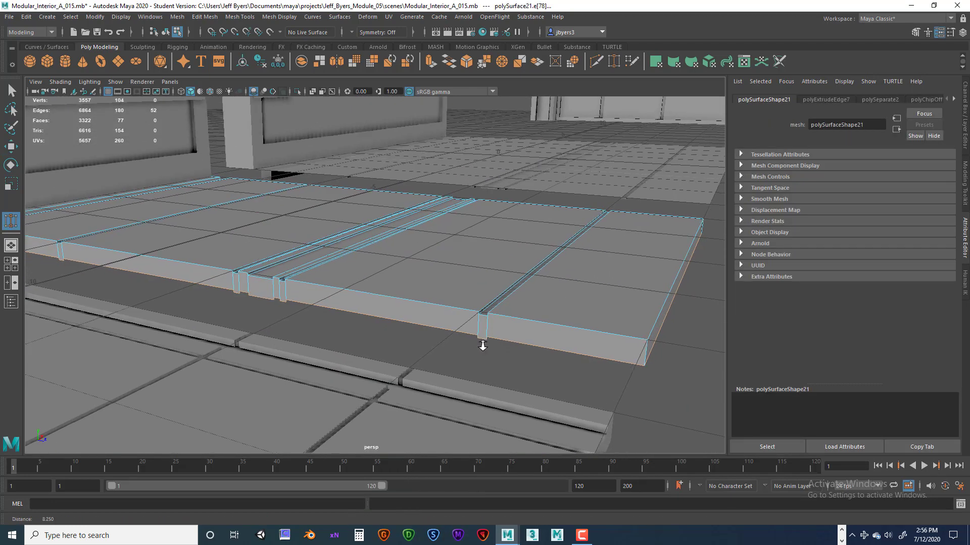
scroll(487, 346, up, 4)
alt+drag(545, 358, 541, 356)
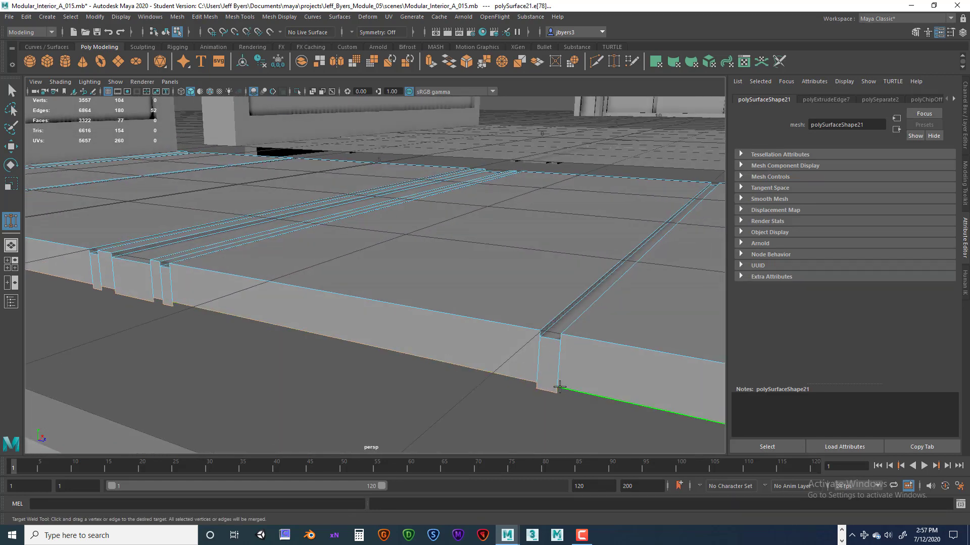
right_drag(563, 256, 527, 259)
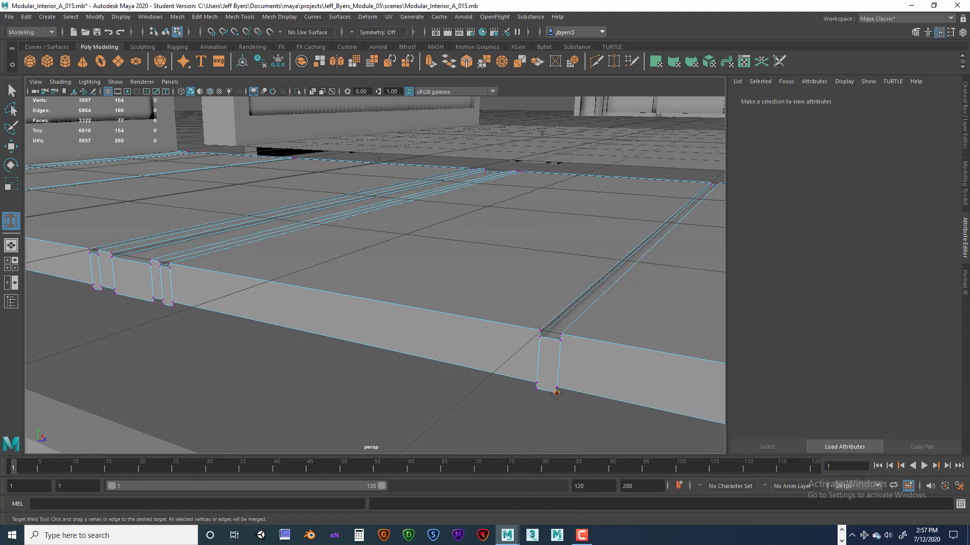
drag(557, 393, 537, 385)
Step: Weld the protruding vertices of the middle double grooves and the next narrow groove level along the same side of the panel
alt+middle_drag(349, 369, 541, 391)
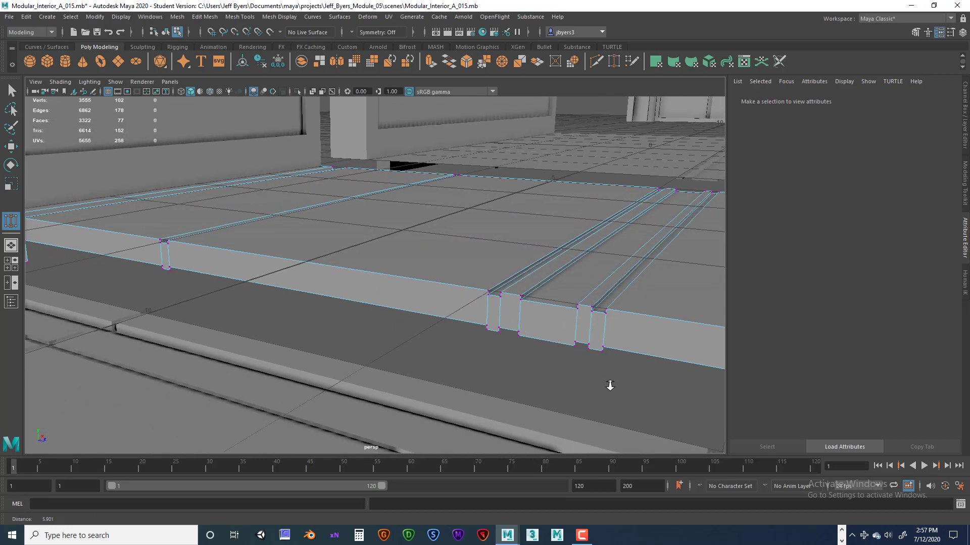
scroll(609, 386, up, 2)
alt+middle_drag(616, 385, 530, 383)
alt+right_drag(530, 383, 582, 393)
alt+middle_drag(550, 385, 534, 357)
drag(514, 382, 445, 356)
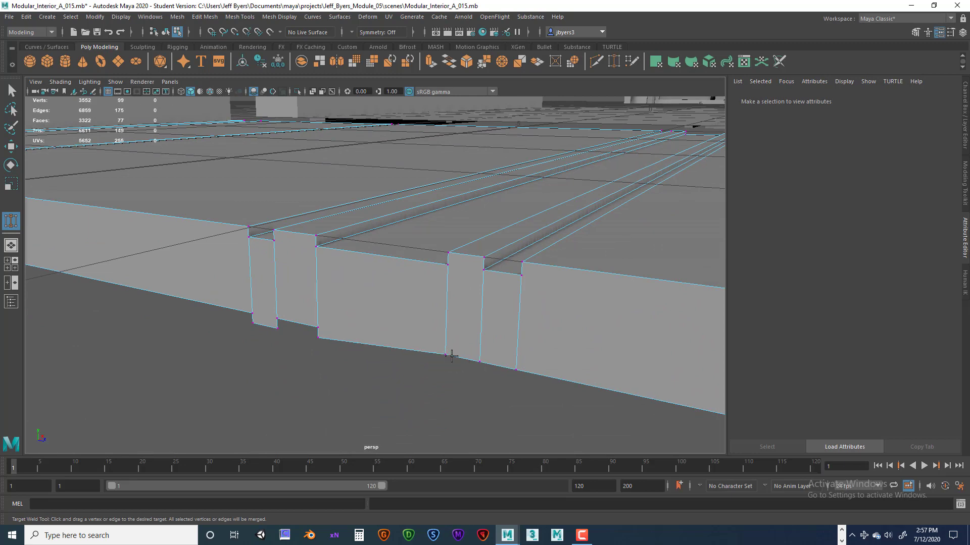
alt+middle_drag(445, 356, 526, 372)
drag(575, 362, 494, 347)
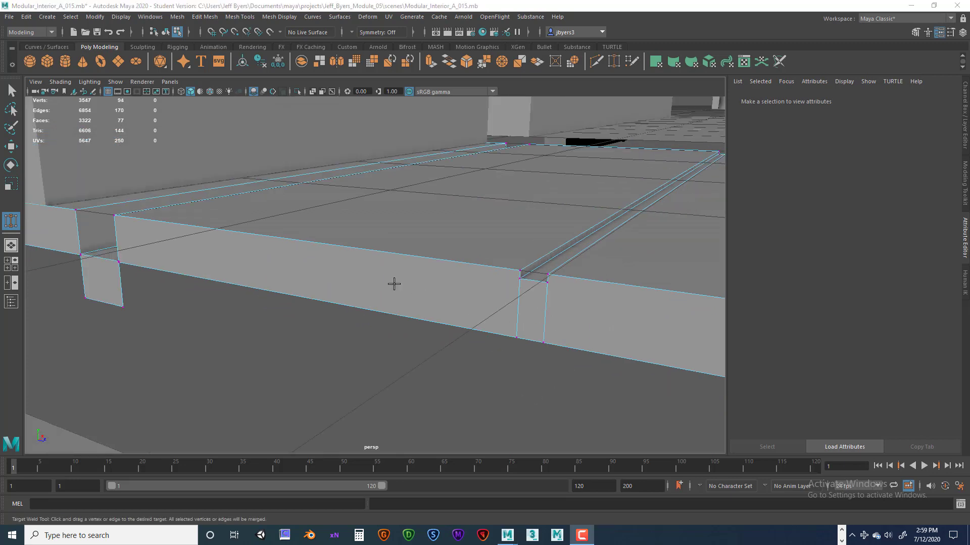
Step: Weld the two deep protruding vertices of the wide groove beside the console wall up to the panel's lower rim
alt+drag(362, 291, 417, 304)
alt+right_drag(362, 303, 468, 314)
mouse_move(581, 321)
alt+right_down()
mouse_move(528, 322)
mouse_move(562, 323)
alt+right_up()
alt+drag(528, 312, 513, 309)
alt+right_drag(514, 314, 563, 322)
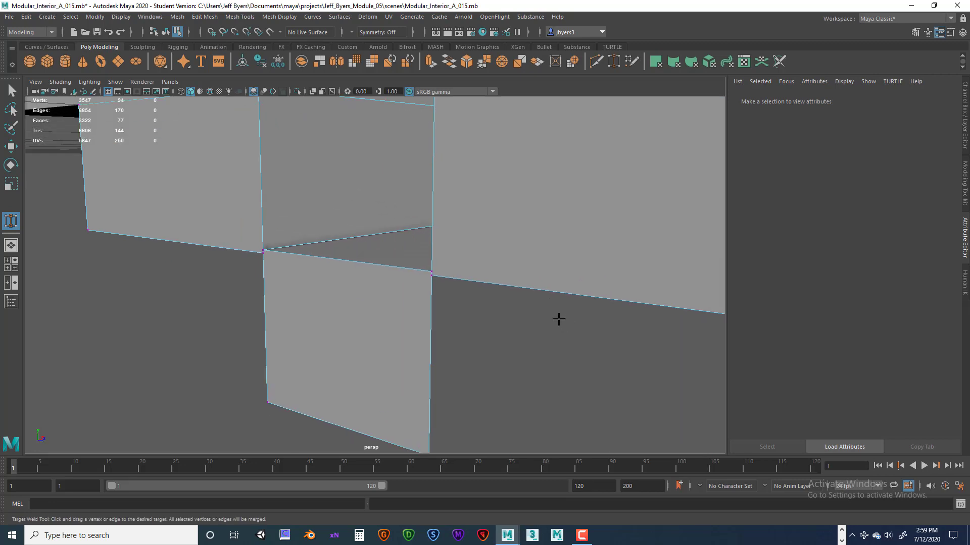
alt+middle_drag(505, 300, 502, 292)
mouse_move(501, 292)
alt+mouse_down()
mouse_move(528, 299)
mouse_move(517, 293)
alt+mouse_up()
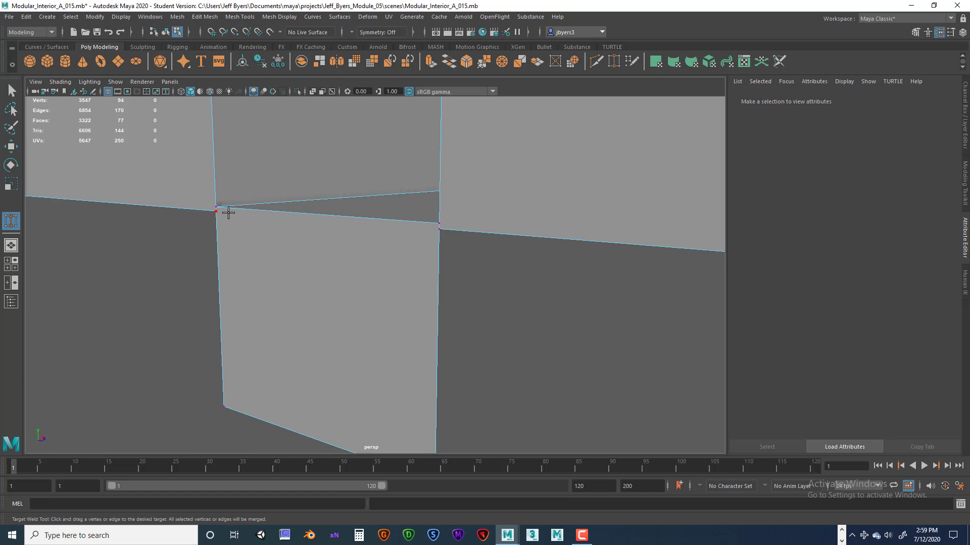
alt+drag(441, 371, 441, 329)
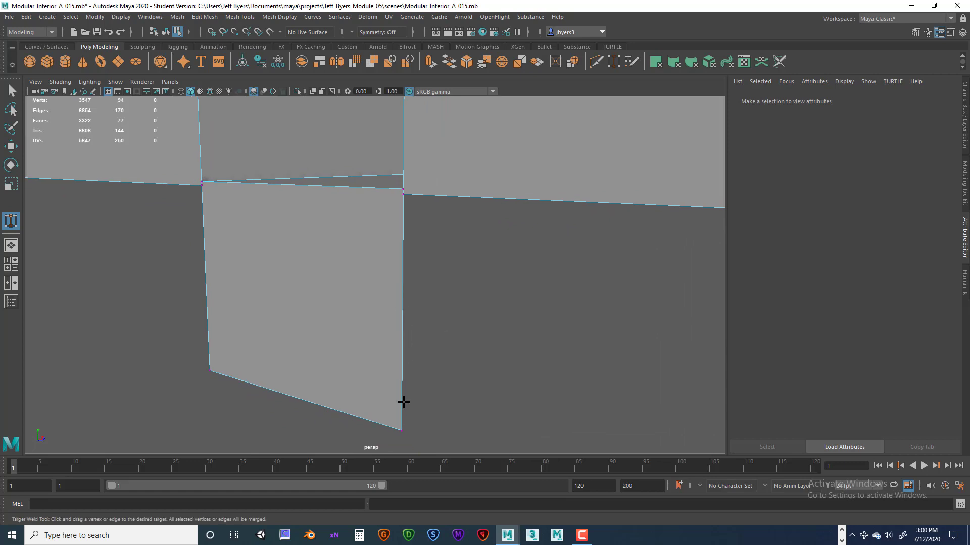
drag(409, 255, 402, 197)
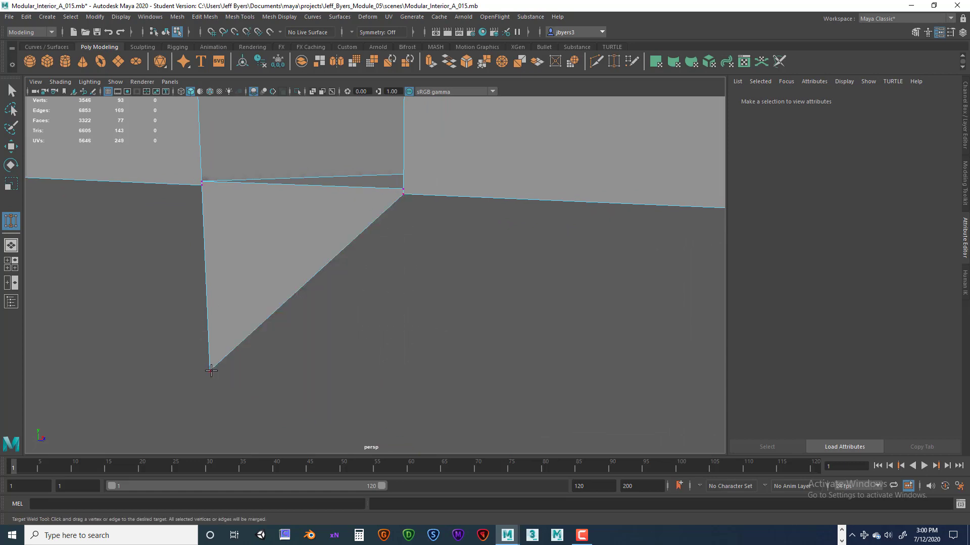
drag(205, 211, 202, 186)
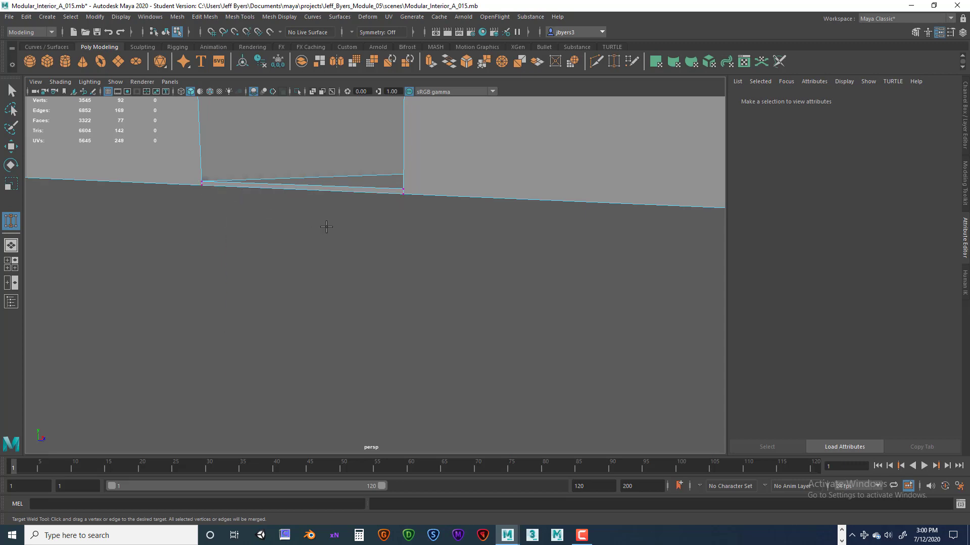
scroll(405, 250, down, 4)
alt+drag(467, 292, 343, 272)
scroll(385, 273, down, 4)
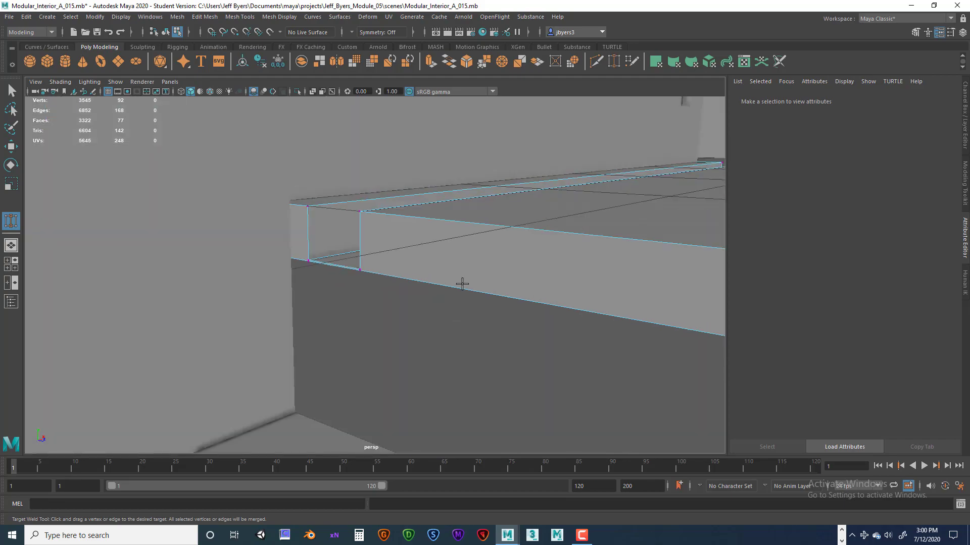
Step: Target-weld the protruding groove vertices along the opposite side of the cross-grooved floor panel level with its lower rim
alt+drag(470, 286, 469, 294)
scroll(475, 296, down, 3)
scroll(550, 317, down, 3)
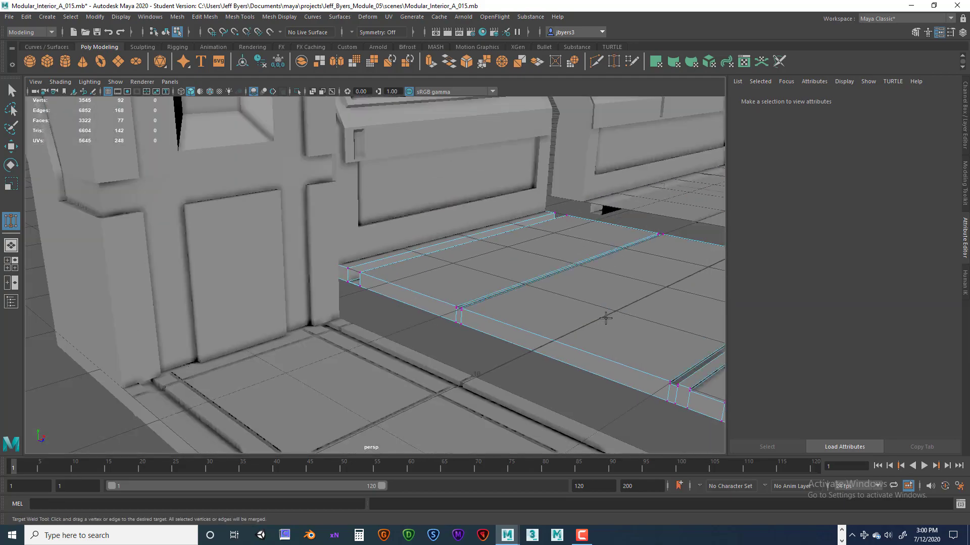
alt+drag(604, 316, 411, 300)
scroll(539, 297, down, 4)
scroll(398, 300, up, 3)
alt+middle_drag(343, 300, 606, 305)
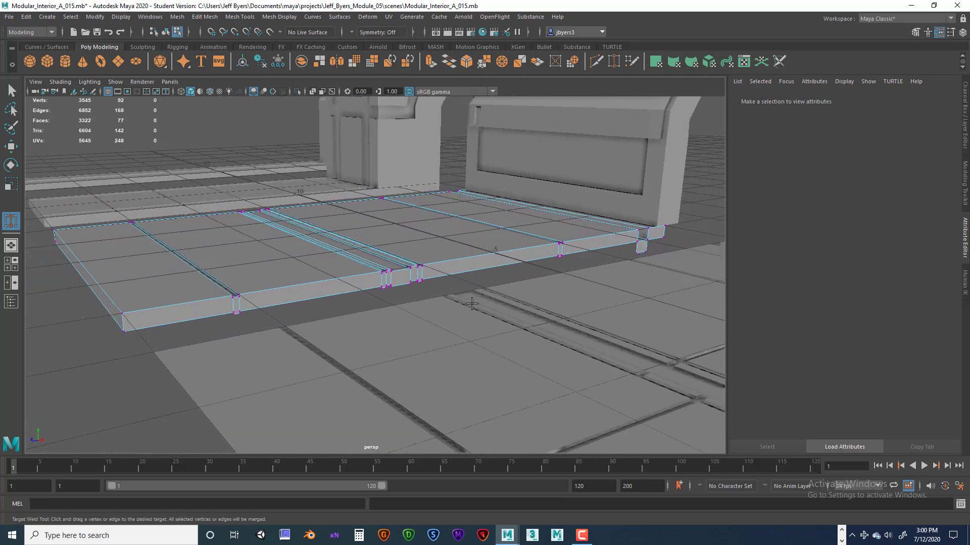
scroll(624, 311, up, 5)
alt+middle_drag(358, 302, 534, 281)
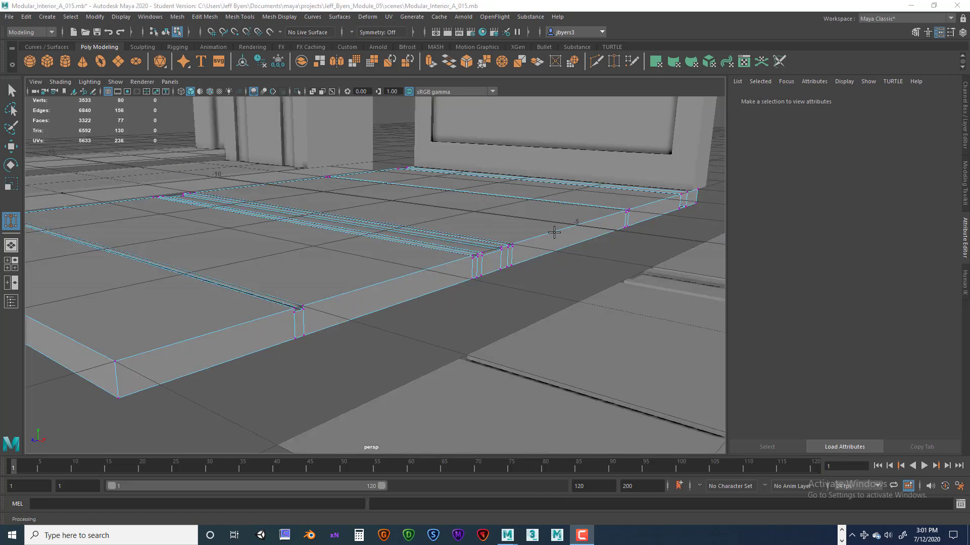
click(348, 348)
key(q)
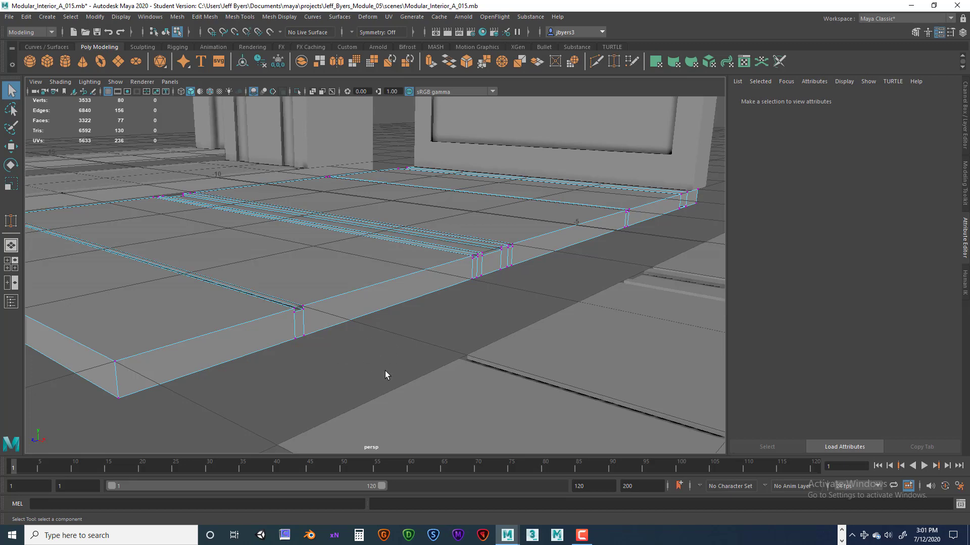
Step: Select the outer border edges of the flat floor panel before the widest console wall and extrude them
alt+drag(362, 365, 465, 337)
alt+middle_drag(465, 338, 107, 386)
alt+drag(107, 387, 253, 363)
alt+middle_drag(253, 364, 146, 376)
alt+drag(147, 376, 240, 370)
right_click(454, 314)
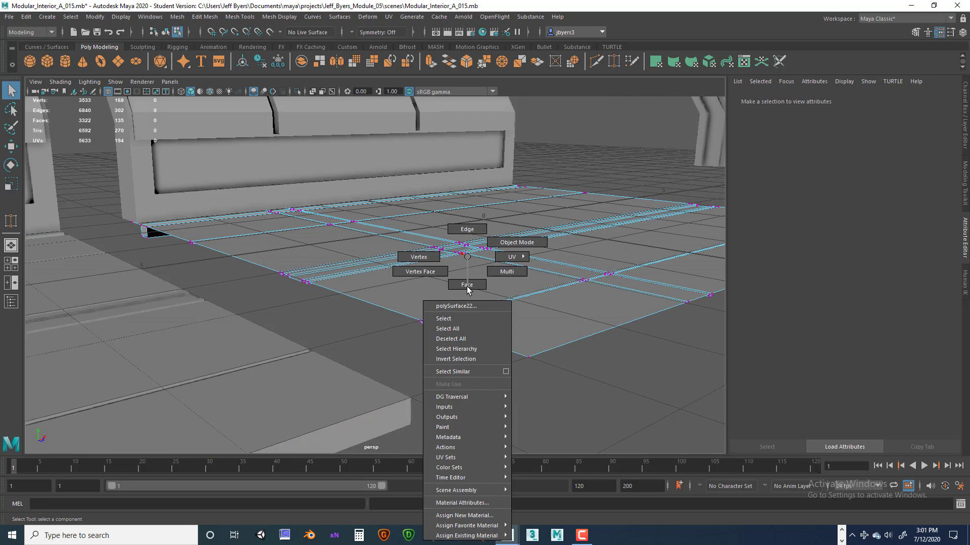
click(456, 317)
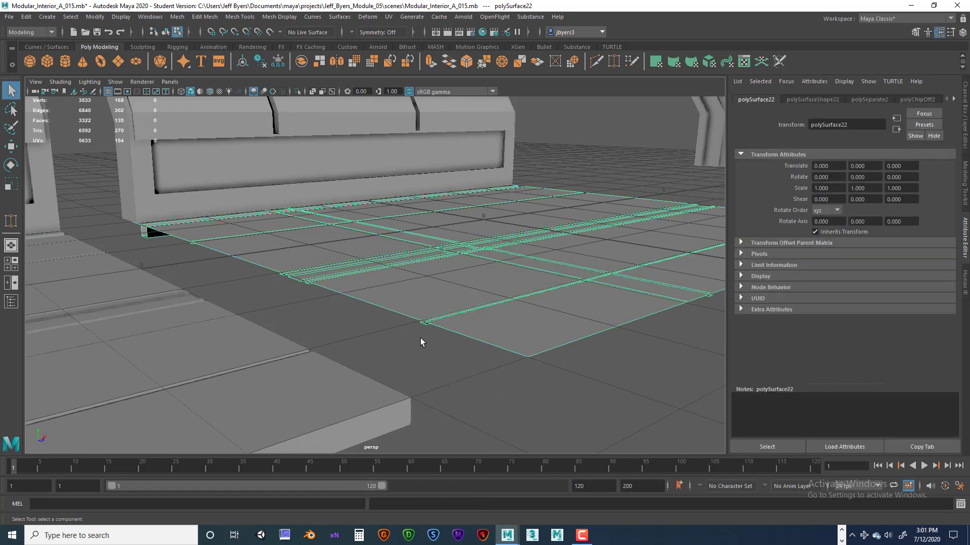
alt+drag(513, 326, 366, 272)
alt+drag(522, 271, 336, 330)
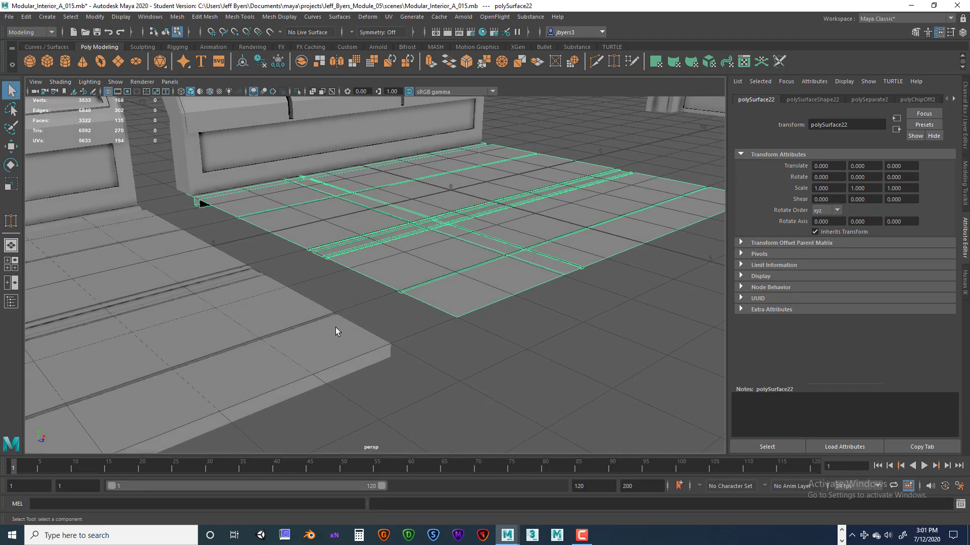
right_drag(453, 296, 453, 230)
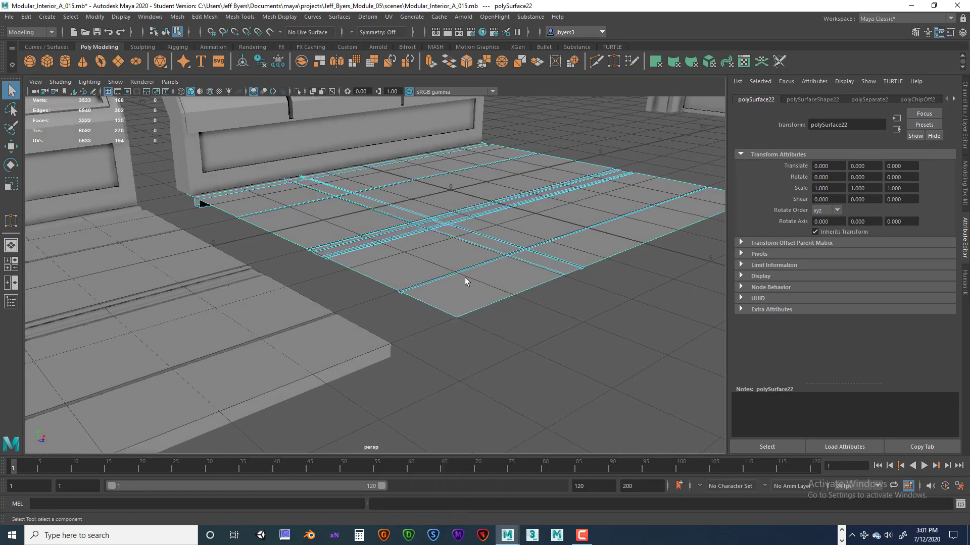
click(443, 318)
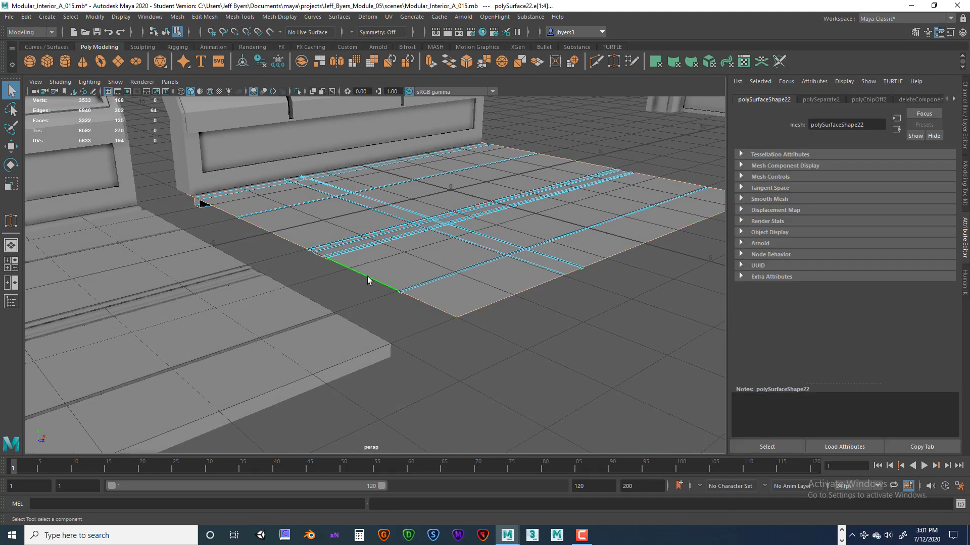
key(ctrl+e)
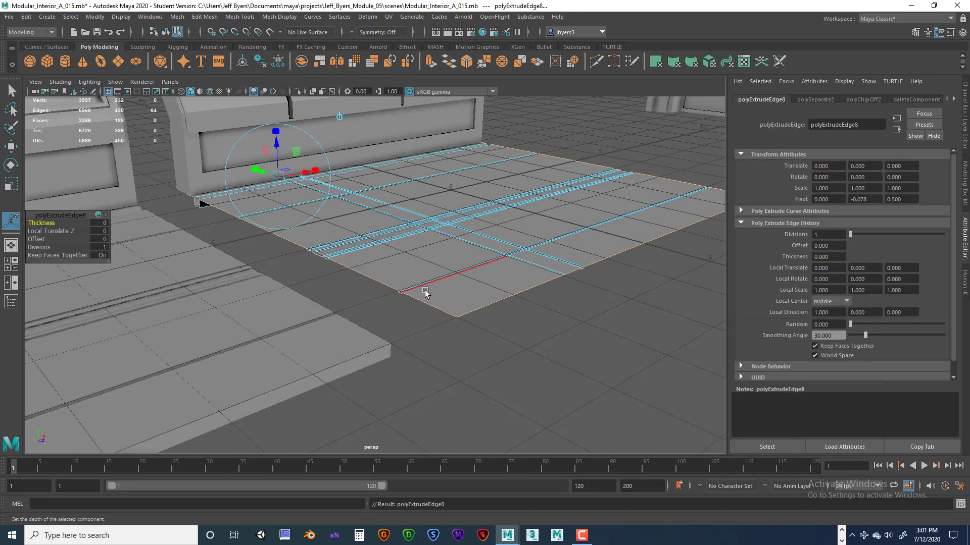
Step: Move the extruded border of the widest console wall's floor panel straight down to form its side thickness
key(w)
drag(470, 153, 465, 163)
alt+drag(424, 276, 411, 271)
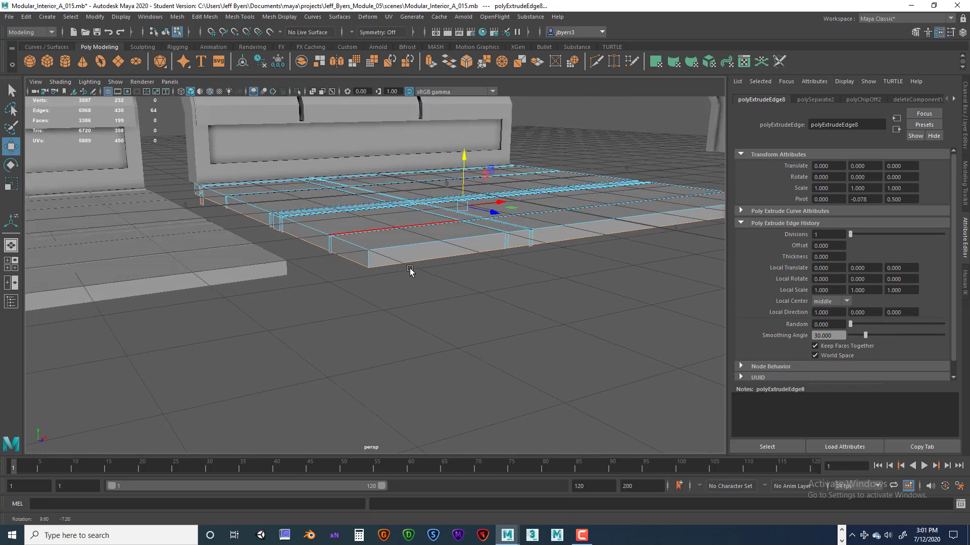
drag(466, 158, 465, 158)
Step: Weld the protruding groove vertices around the widest console wall's floor panel level with its lower rim
alt+drag(445, 252, 441, 256)
scroll(487, 305, up, 4)
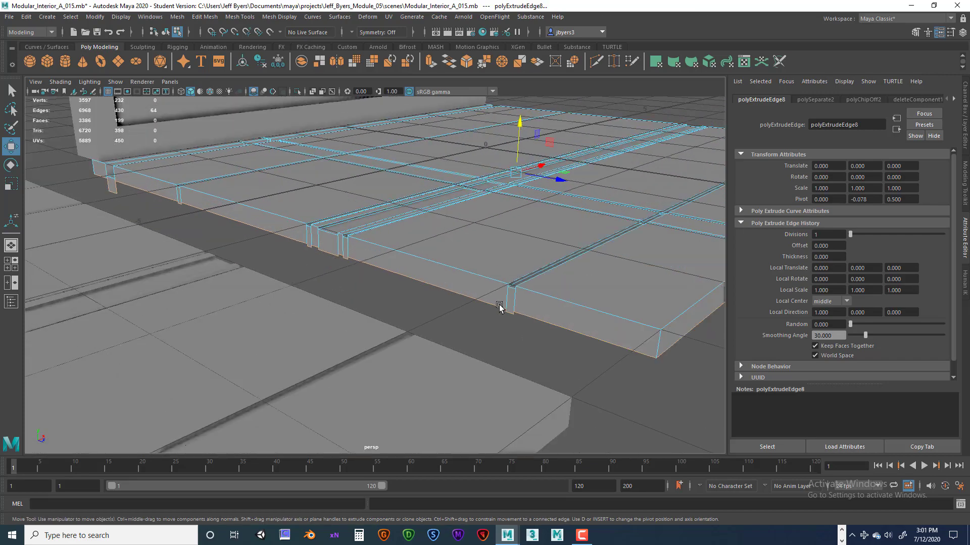
alt+middle_drag(512, 306, 492, 293)
alt+right_drag(491, 294, 562, 300)
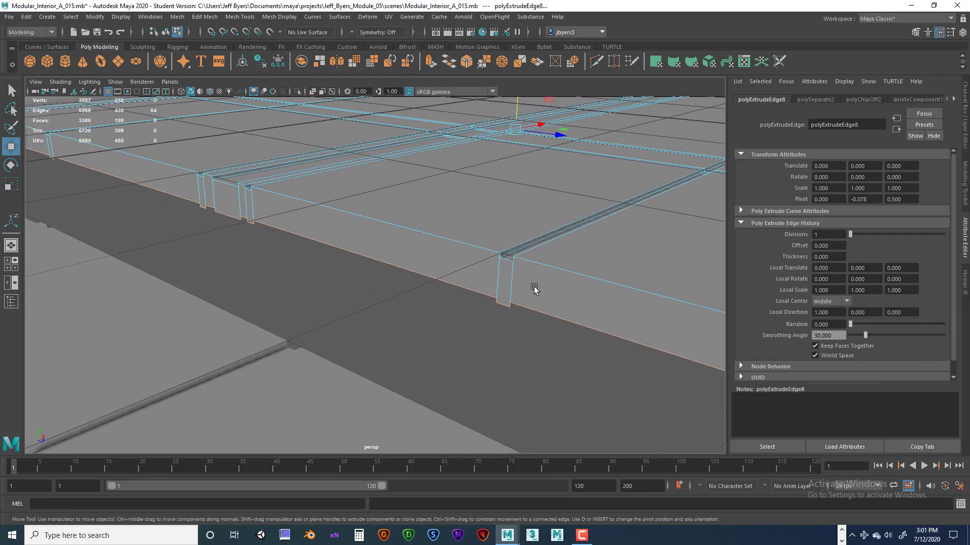
alt+middle_drag(534, 287, 483, 297)
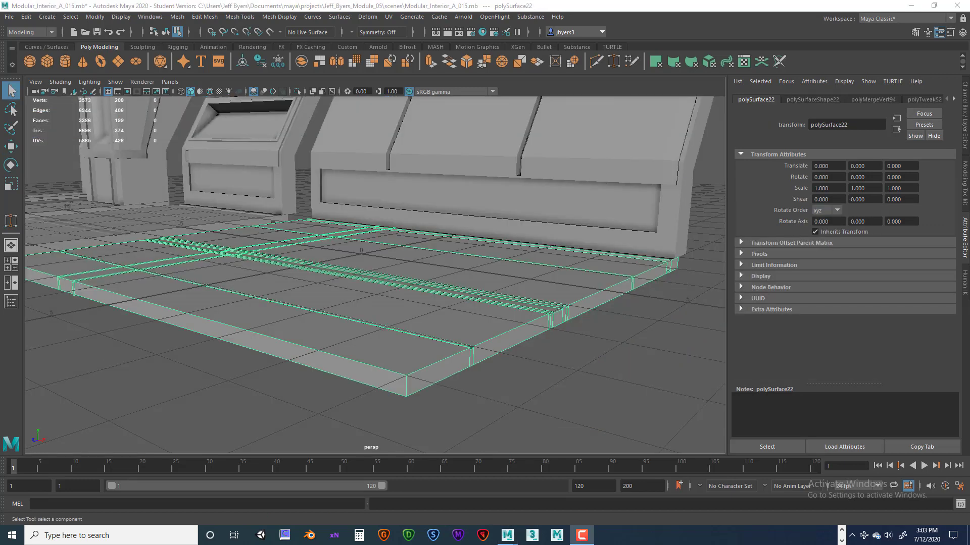
Step: Examine the thickened floor panels and the height and outline of the ceiling pieces from above and from the end
alt+drag(444, 345, 550, 351)
alt+middle_drag(474, 331, 531, 352)
alt+right_drag(534, 338, 462, 337)
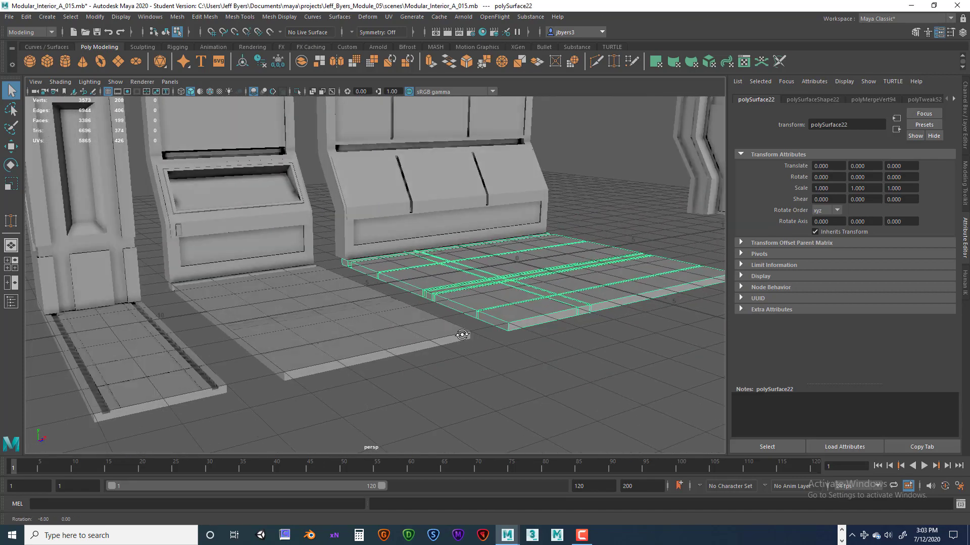
alt+drag(435, 299, 465, 307)
alt+middle_drag(465, 308, 467, 374)
alt+drag(467, 365, 498, 307)
alt+middle_drag(498, 307, 515, 355)
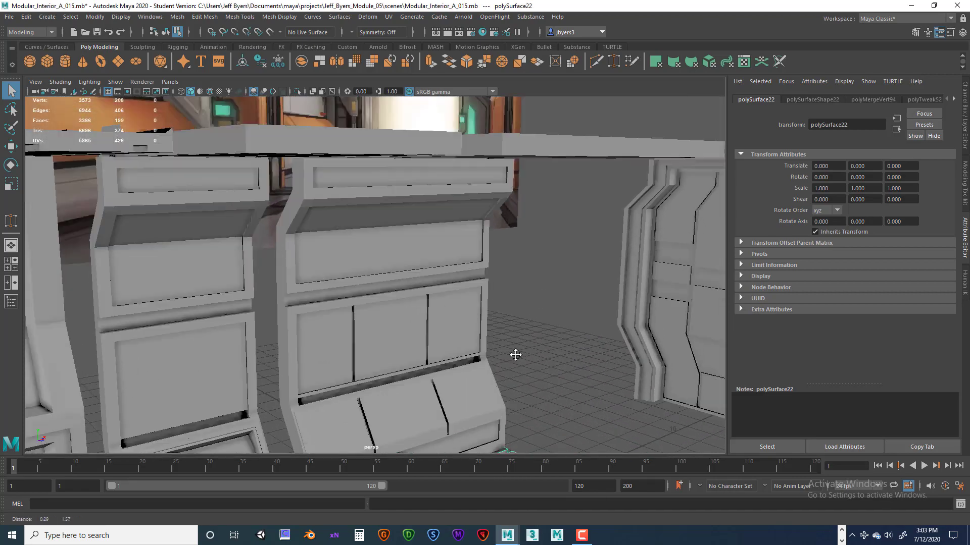
alt+drag(515, 355, 465, 323)
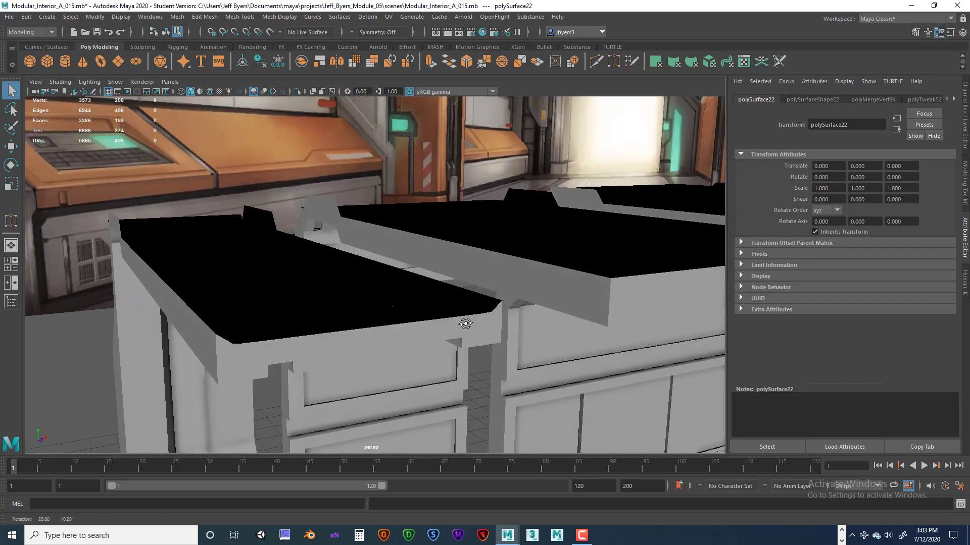
click(489, 314)
scroll(469, 323, down, 5)
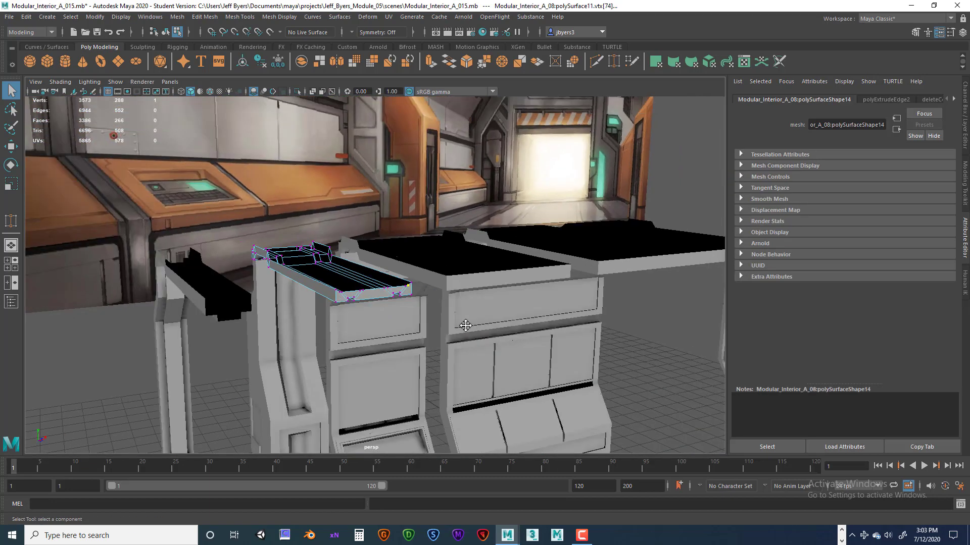
alt+drag(463, 324, 483, 242)
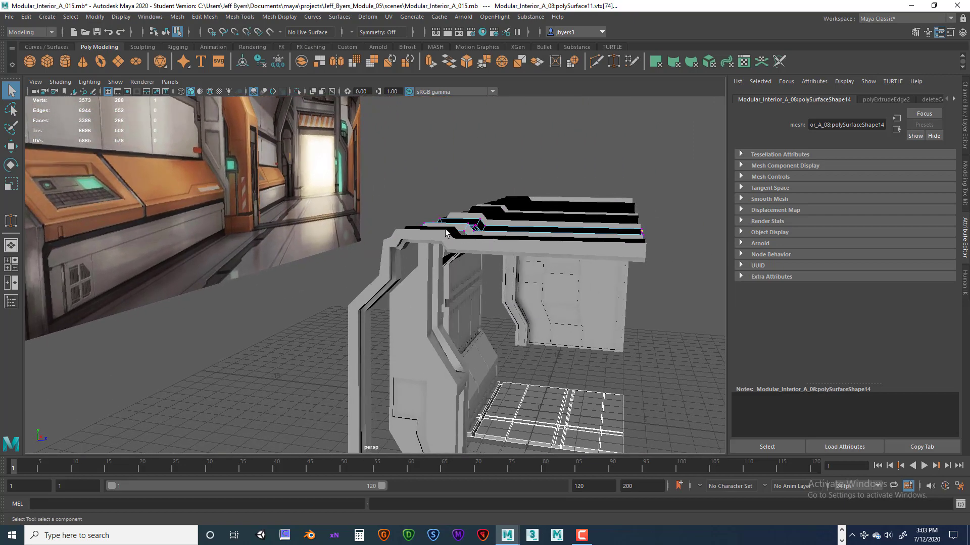
alt+drag(621, 249, 611, 285)
alt+middle_drag(611, 285, 514, 285)
scroll(556, 296, up, 3)
alt+drag(592, 301, 410, 319)
Step: Select the four upper corner vertices of the end frame's long ceiling beam and raise them level with its higher section
click(475, 307)
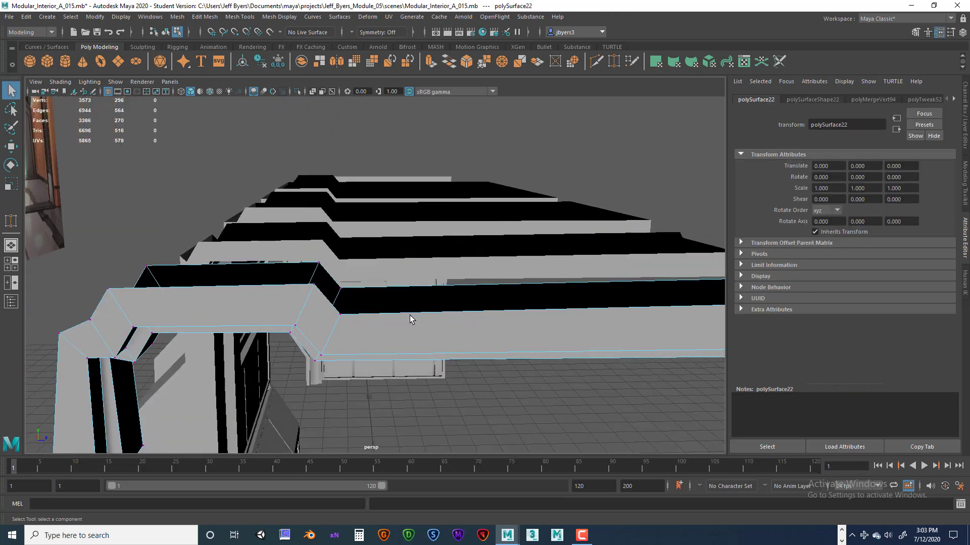
click(337, 316)
alt+drag(346, 317, 380, 315)
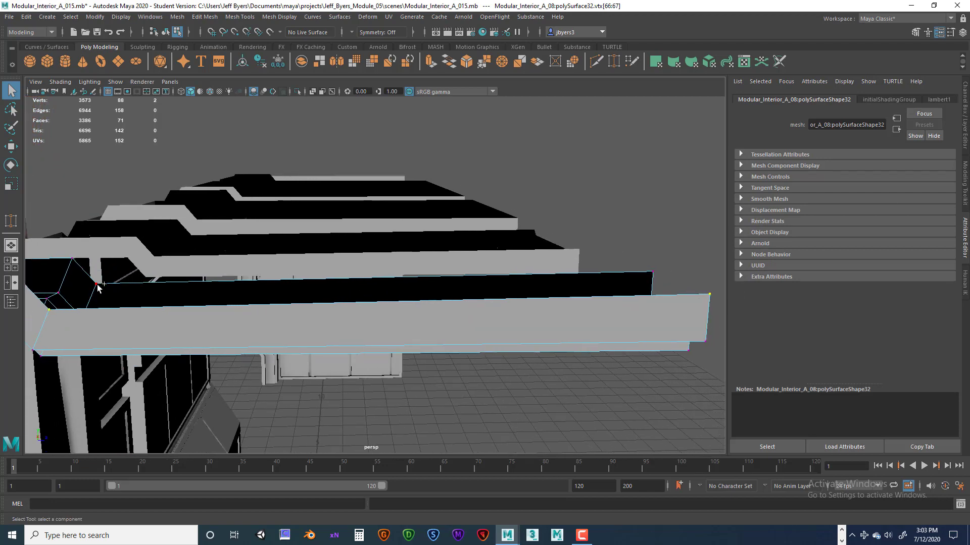
alt+drag(254, 311, 239, 308)
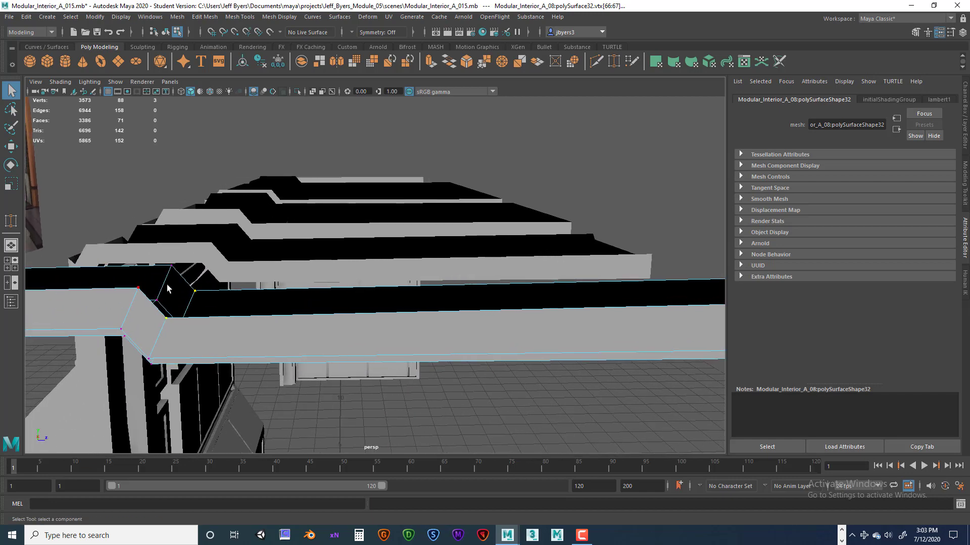
alt+drag(167, 285, 289, 279)
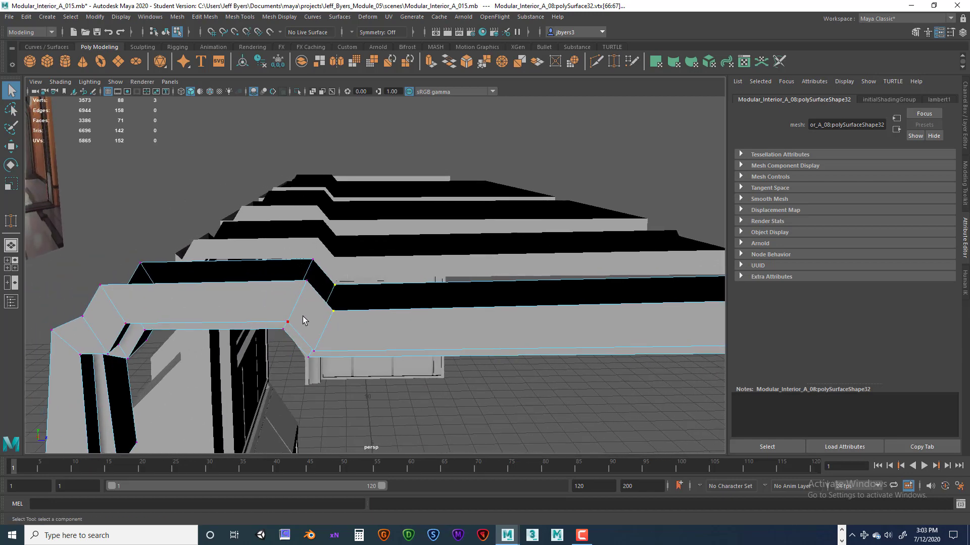
key(w)
drag(645, 245, 610, 237)
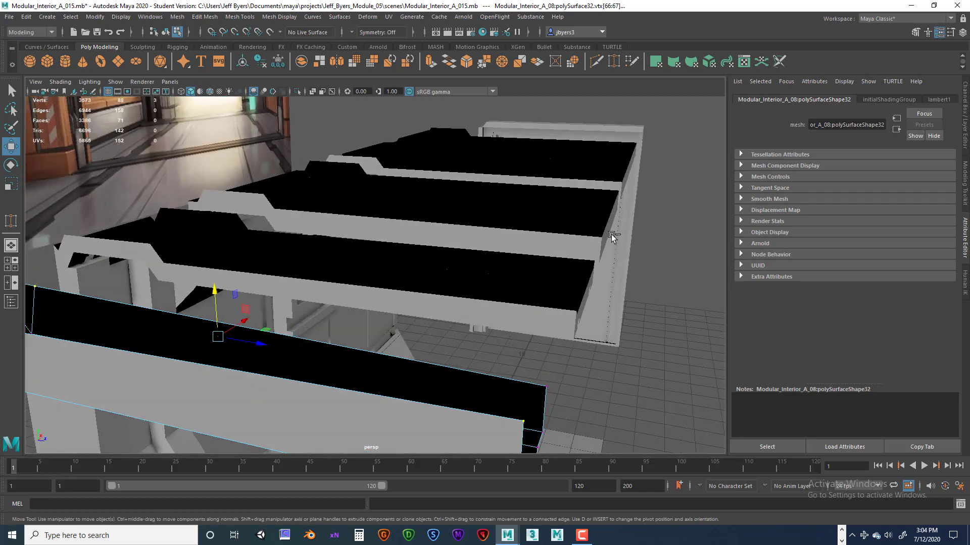
key(ctrl+z)
alt+drag(587, 343, 653, 330)
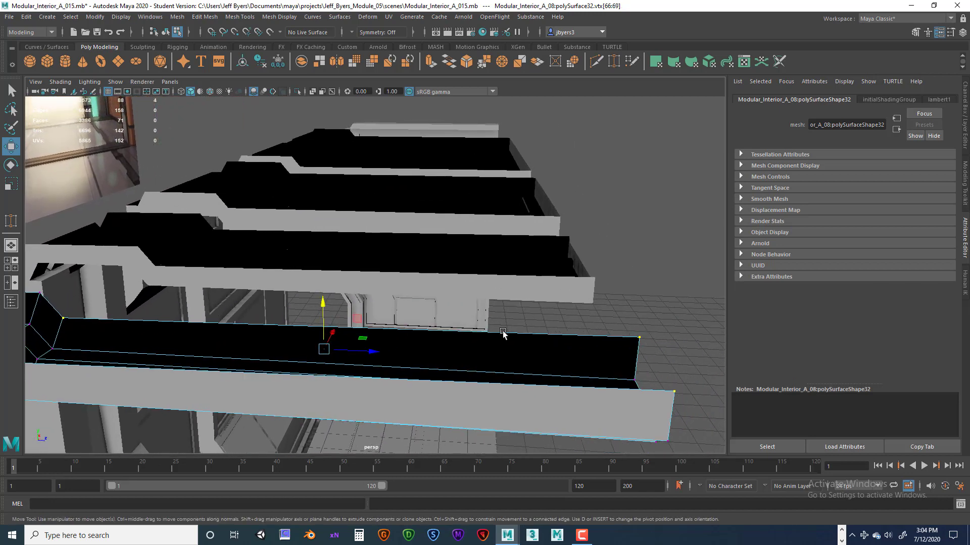
alt+drag(503, 333, 521, 329)
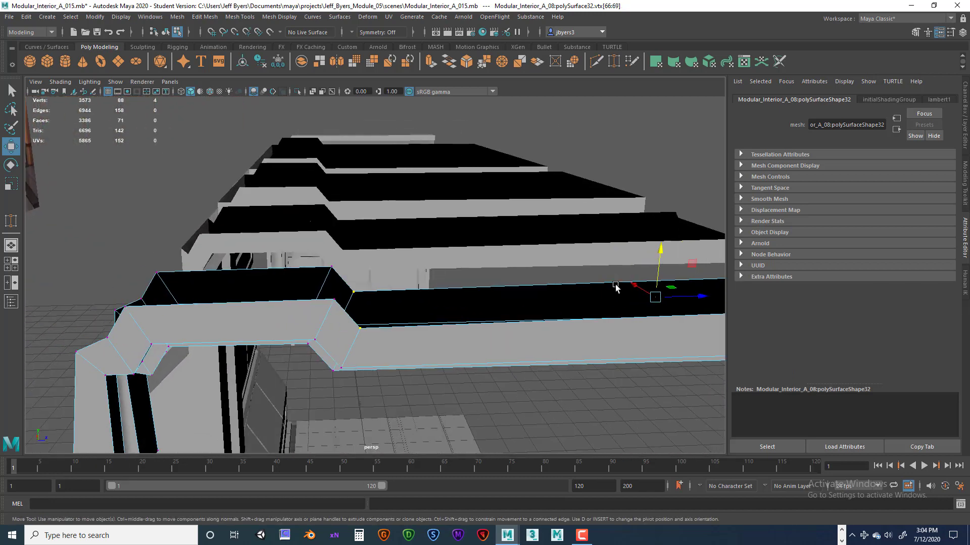
alt+drag(615, 286, 515, 279)
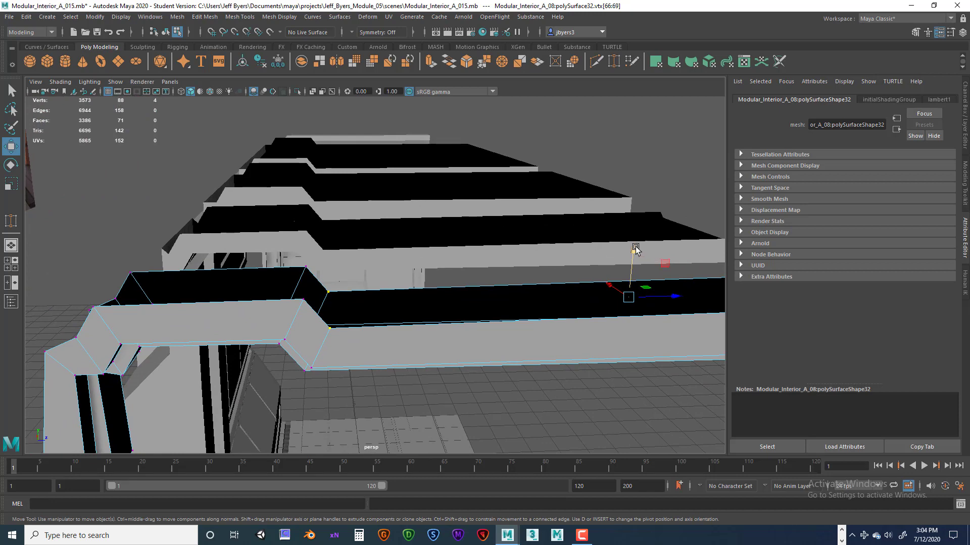
drag(633, 249, 627, 221)
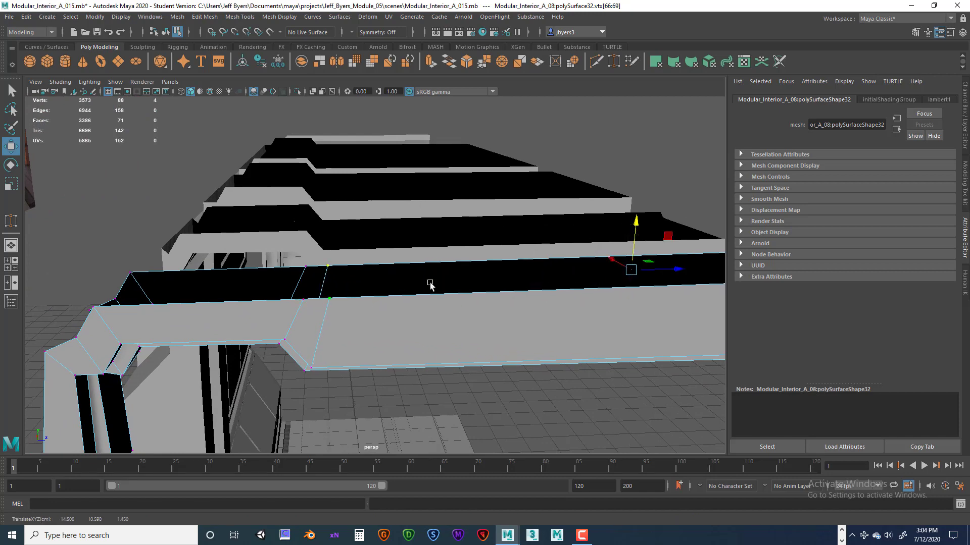
Step: Select the four upper vertices at the end frame's wall-side corner and raise them straight up toward the beam's top edge
alt+drag(429, 284, 280, 285)
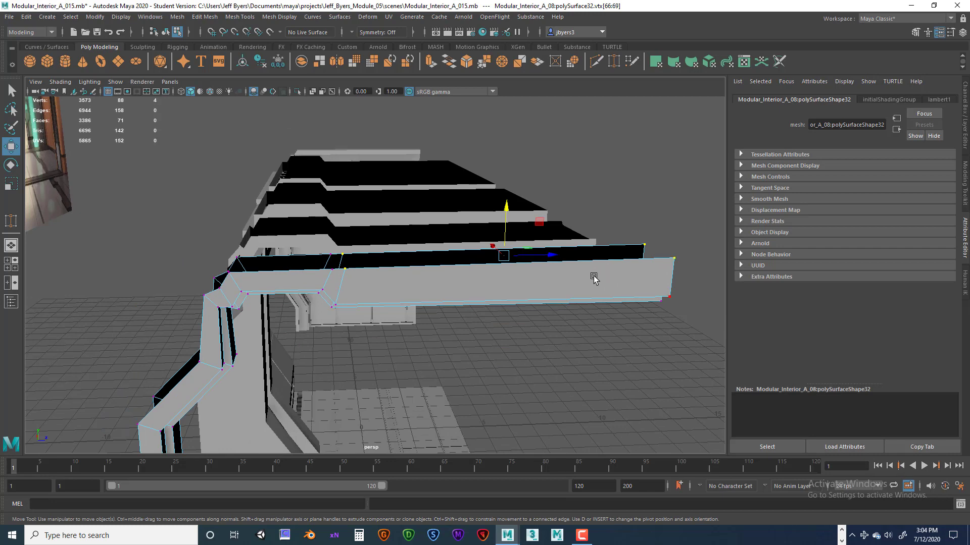
alt+drag(593, 275, 584, 275)
alt+drag(324, 273, 344, 271)
alt+right_drag(348, 272, 370, 267)
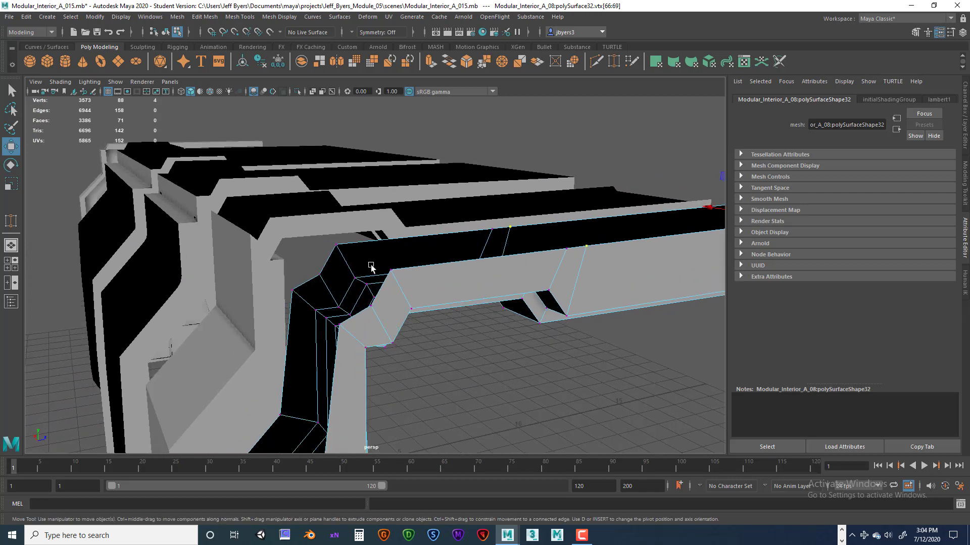
double_click(262, 241)
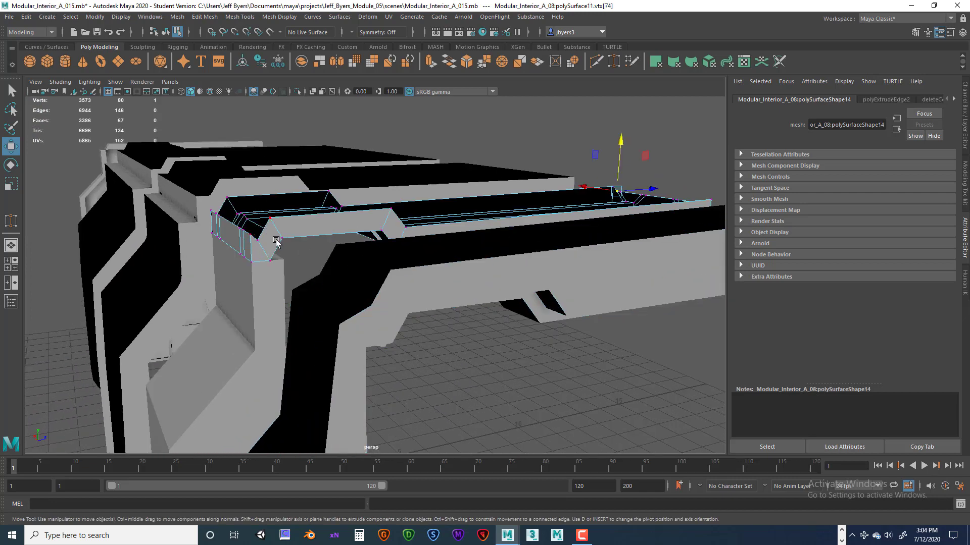
alt+drag(277, 243, 310, 289)
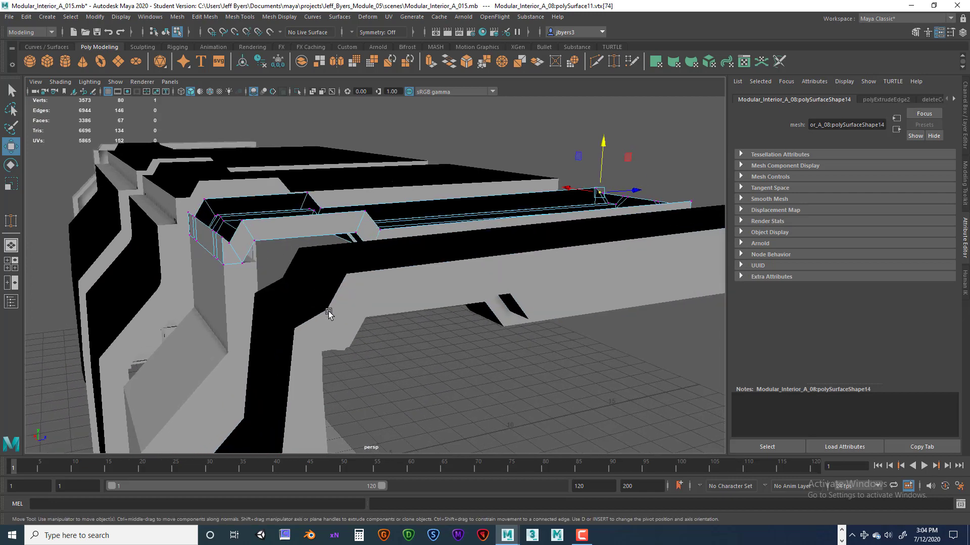
double_click(315, 303)
mouse_move(352, 320)
alt+mouse_down()
mouse_move(371, 318)
mouse_move(359, 315)
alt+mouse_up()
click(342, 274)
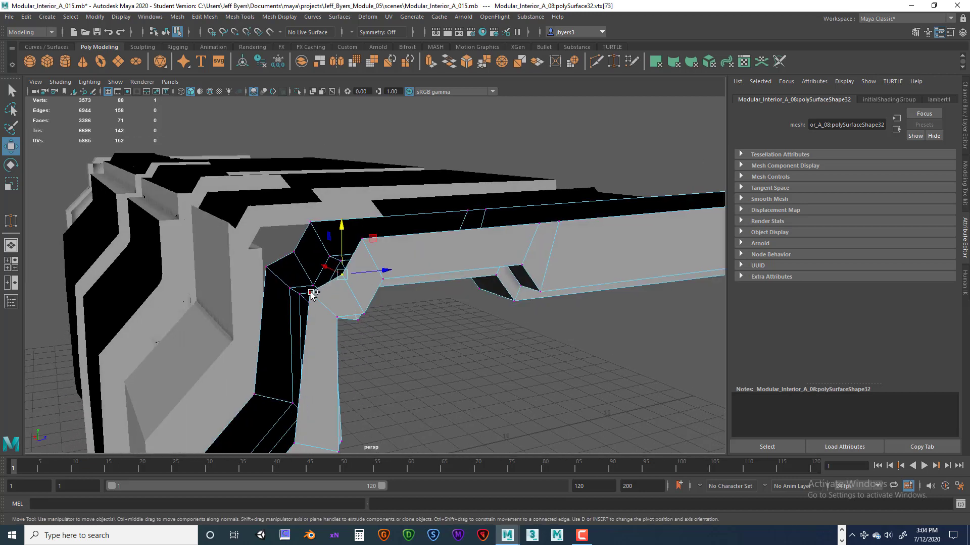
shift+click(310, 292)
shift+click(292, 253)
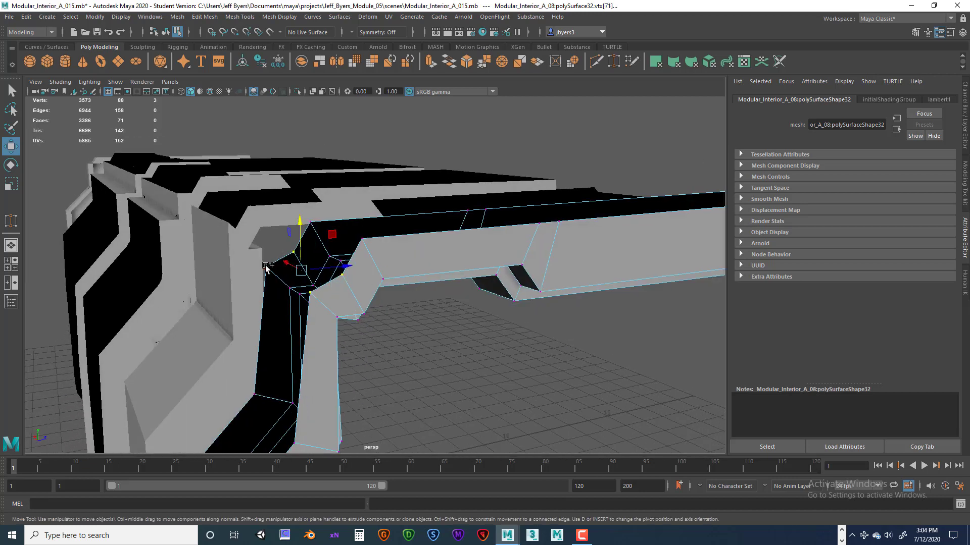
shift+click(267, 267)
drag(299, 230, 303, 193)
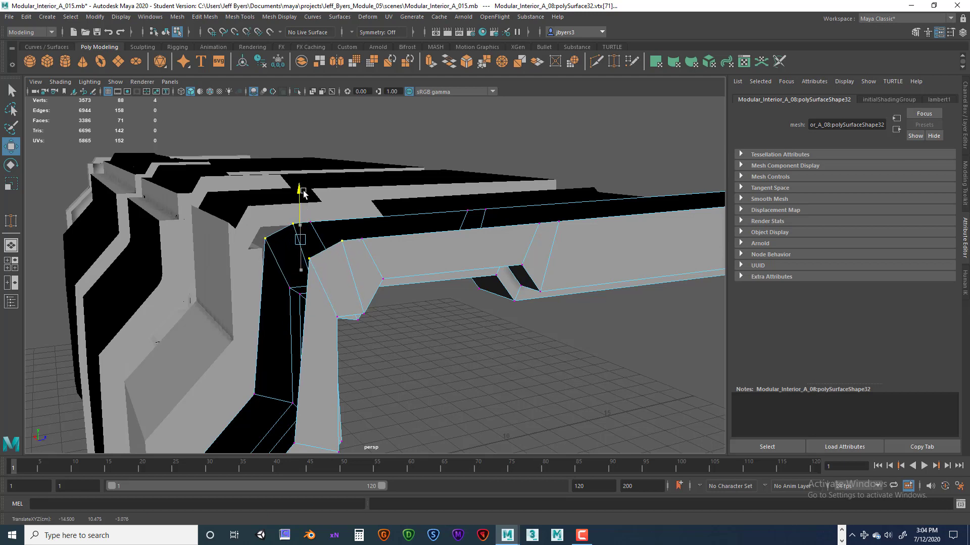
Step: Select the two outermost vertices of the end frame's upper wall-side corner and raise them level with the beam's top edge
click(263, 238)
shift+click(312, 261)
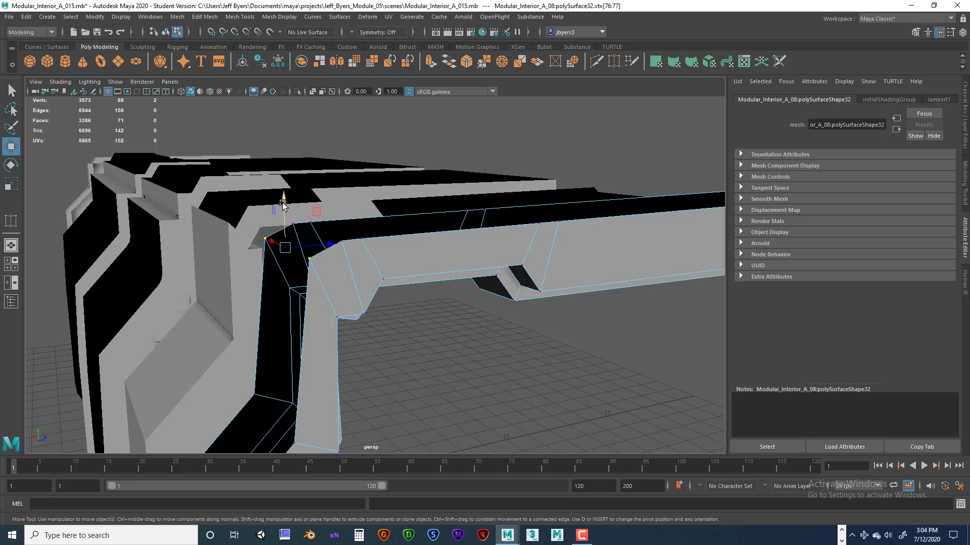
drag(284, 205, 285, 186)
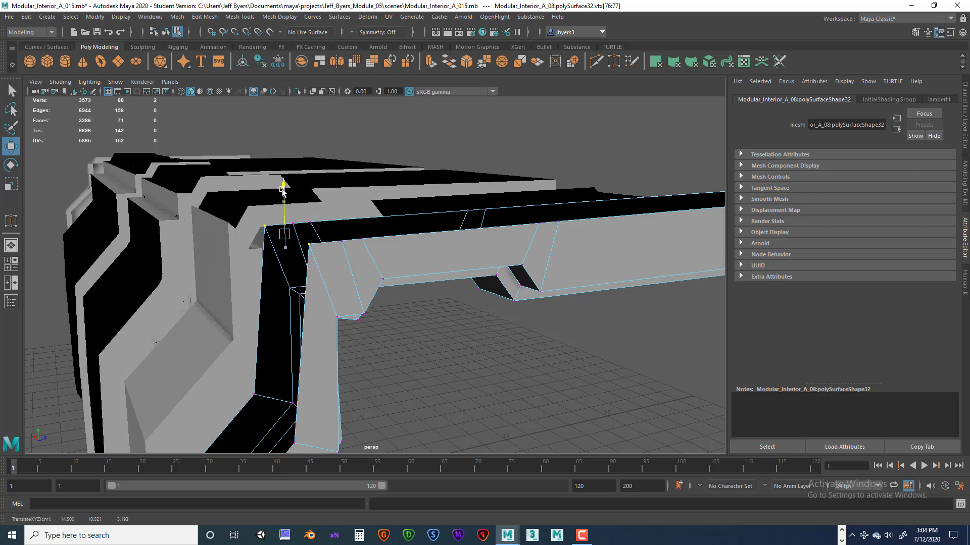
alt+drag(444, 244, 342, 226)
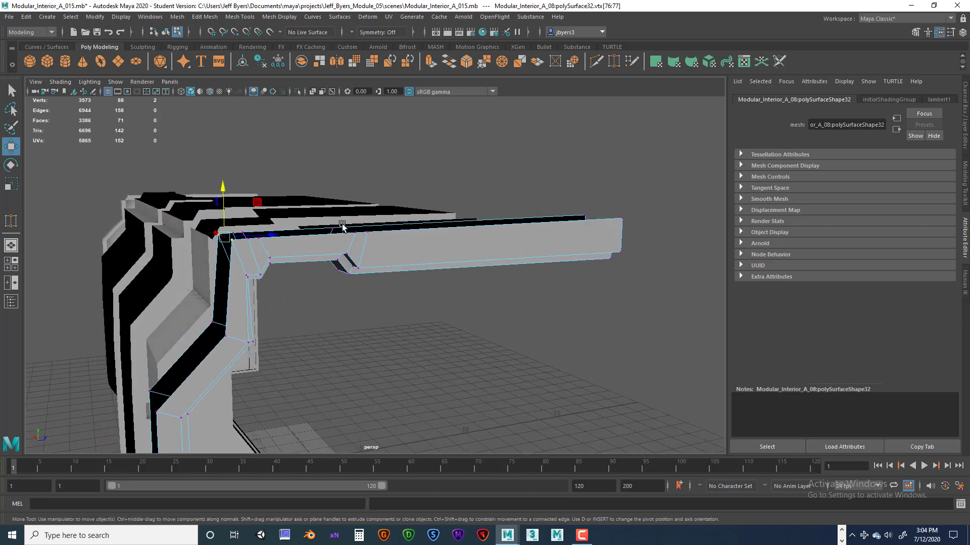
alt+drag(524, 226, 433, 241)
alt+drag(381, 303, 419, 257)
Step: In the side view, flatten the end frame's twelve upper outline vertices with grid snapping and without retained component spacing, and lower them level with the ceiling panels
key(space)
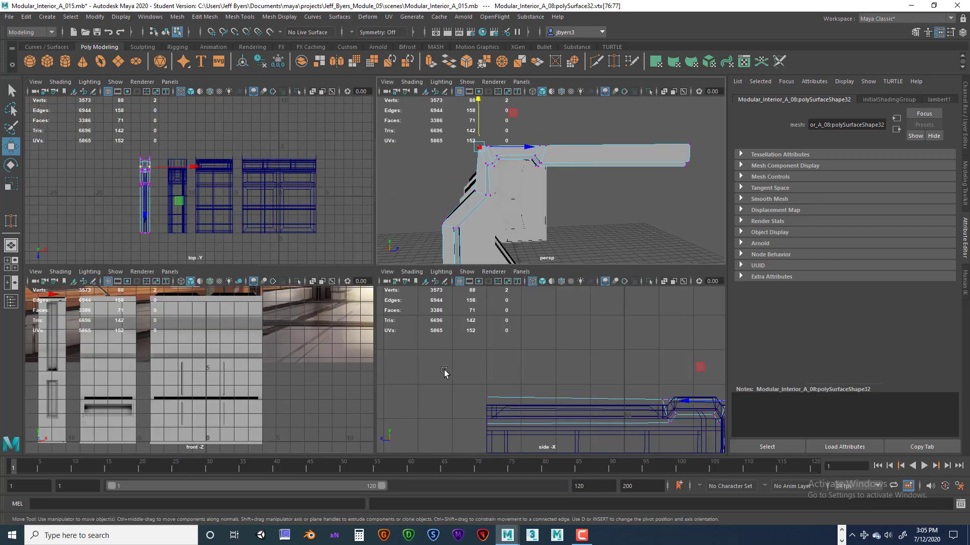
key(space)
scroll(418, 353, up, 5)
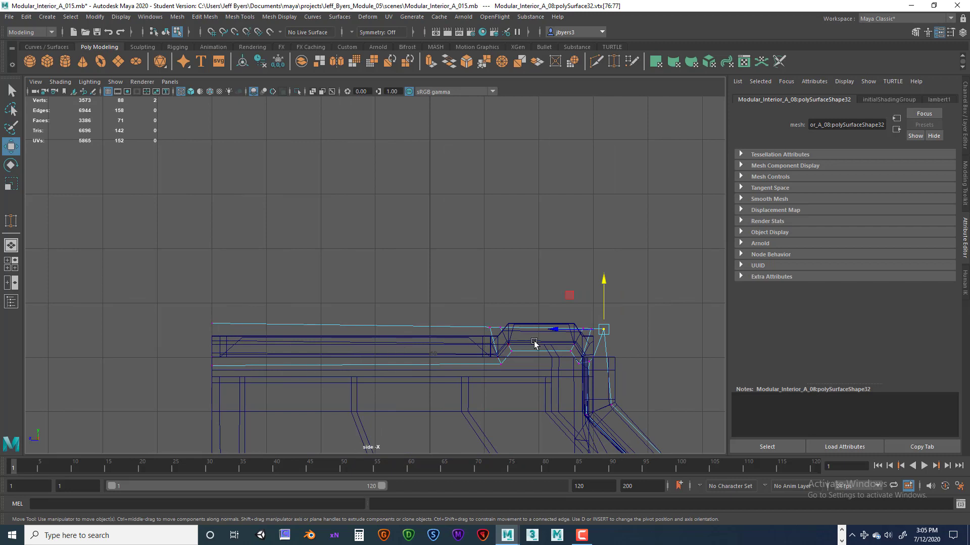
alt+middle_drag(534, 342, 541, 287)
drag(197, 263, 664, 294)
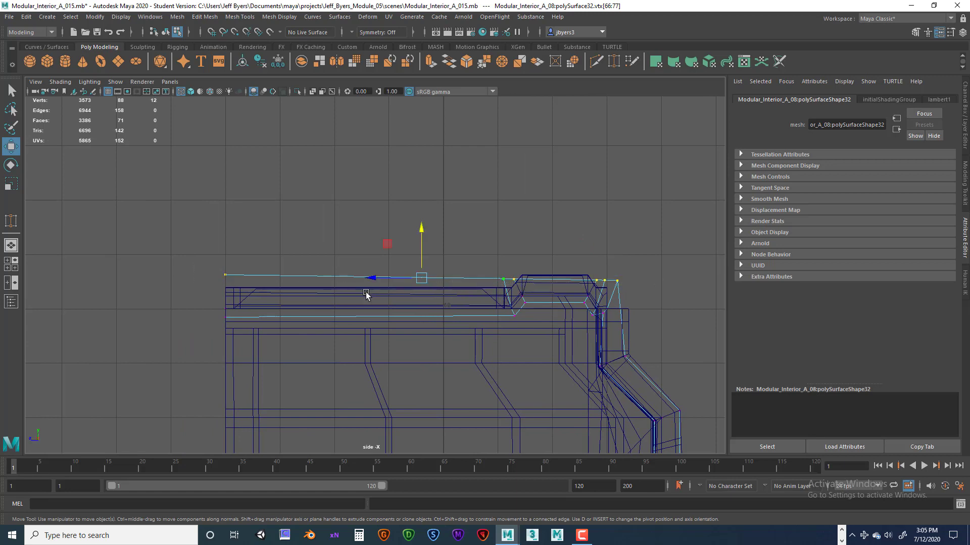
alt+middle_drag(288, 258, 303, 267)
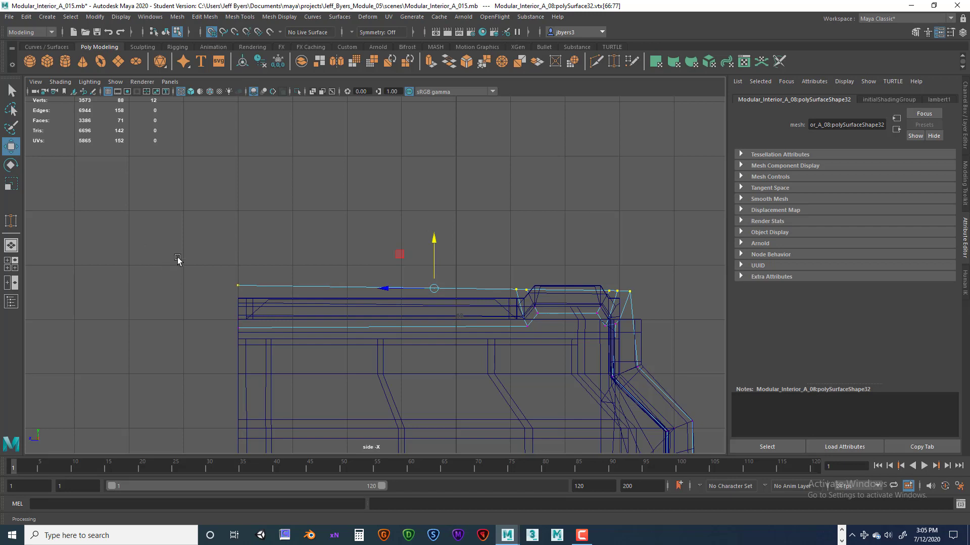
double_click(10, 146)
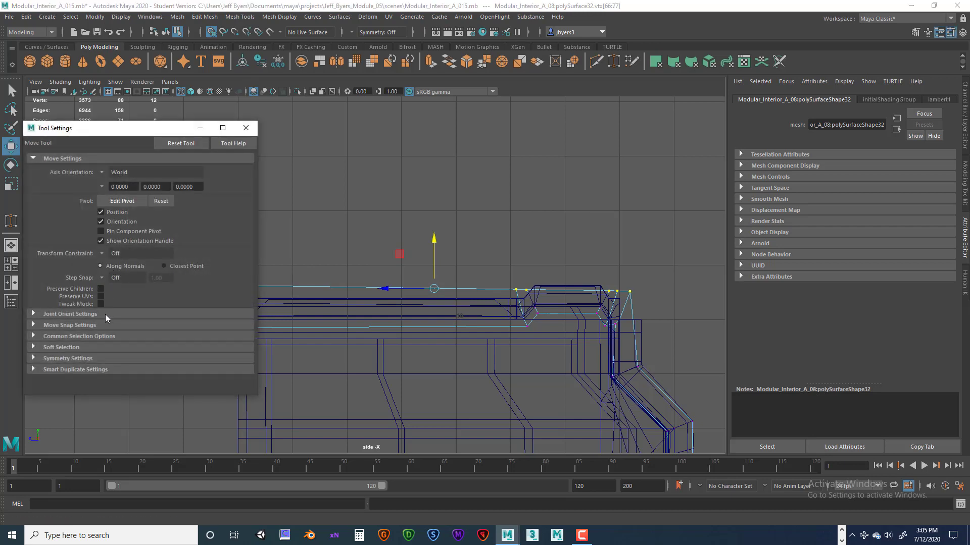
click(34, 325)
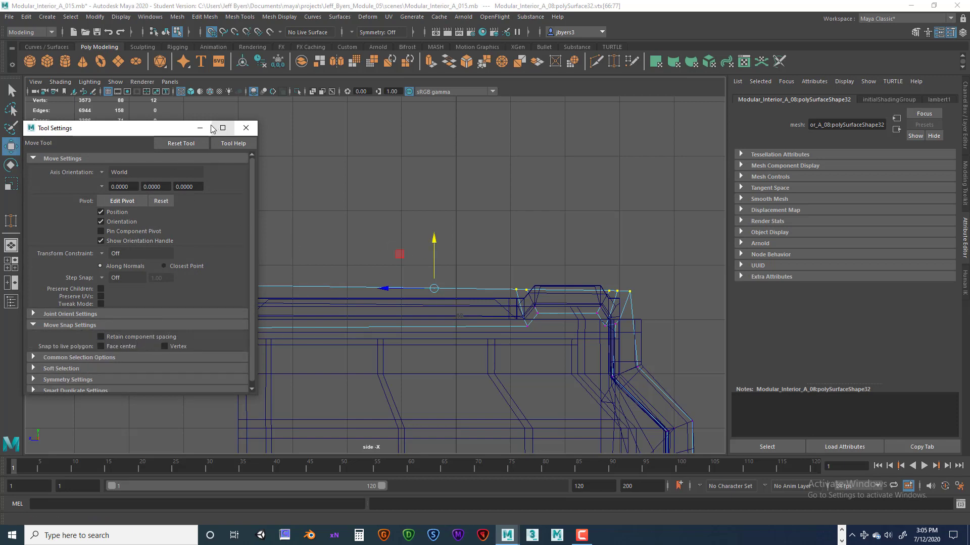
drag(182, 132, 147, 341)
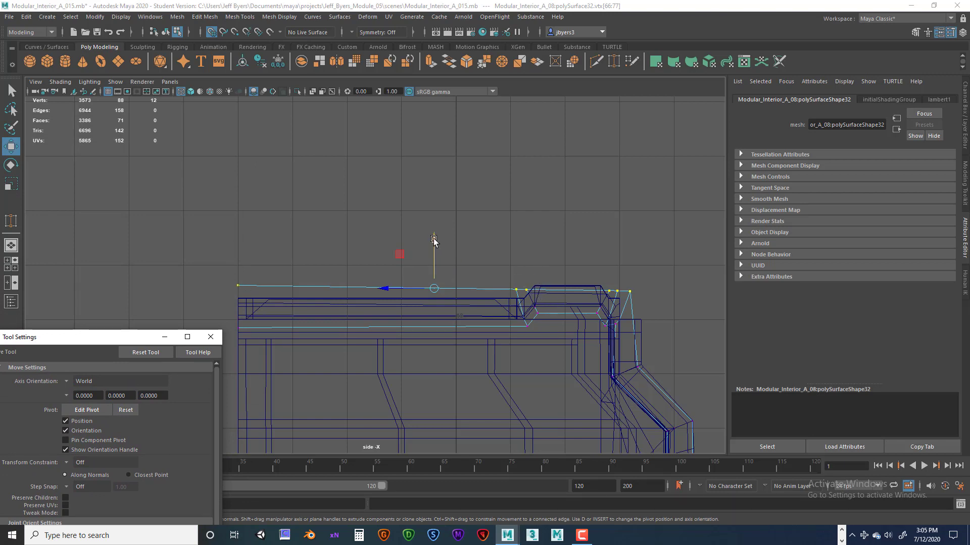
drag(433, 241, 433, 217)
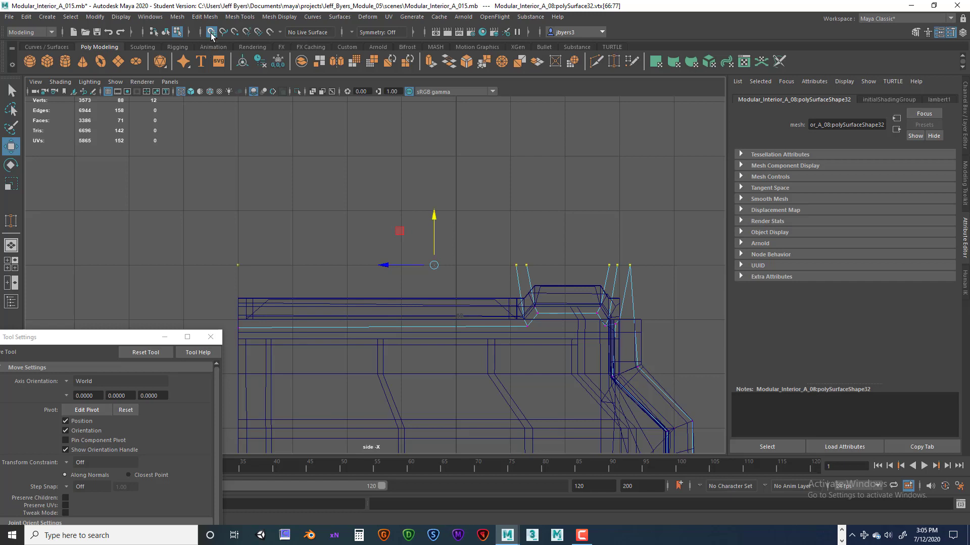
drag(431, 218, 435, 250)
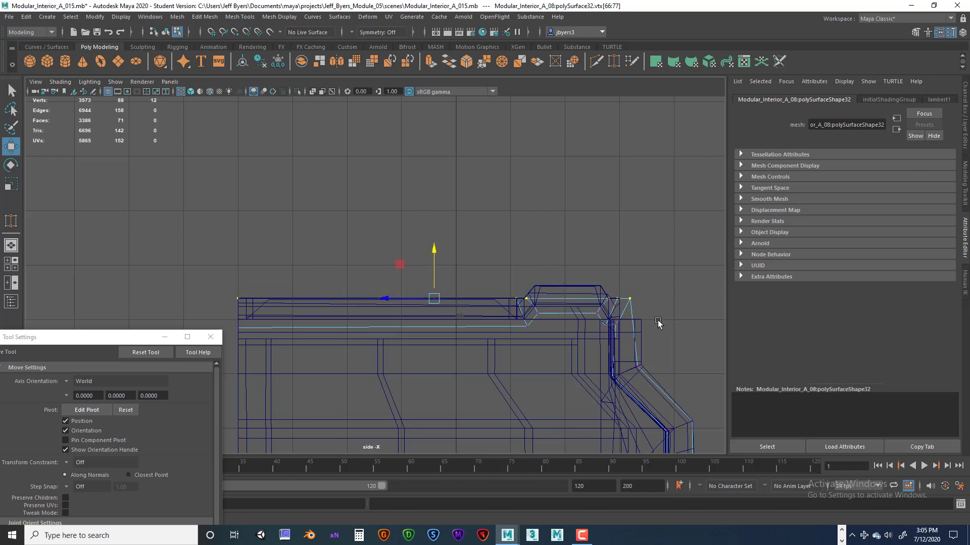
Step: Select the end frame's outer wall vertices from the upper corner down to the foot in the side view and check the selection in perspective
alt+middle_drag(662, 305, 576, 227)
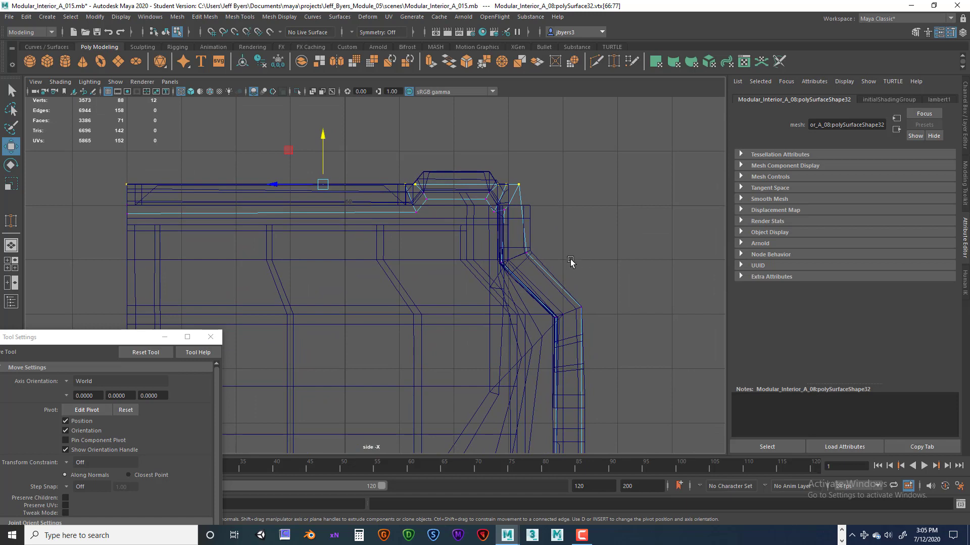
alt+middle_drag(571, 262, 511, 162)
drag(494, 155, 557, 245)
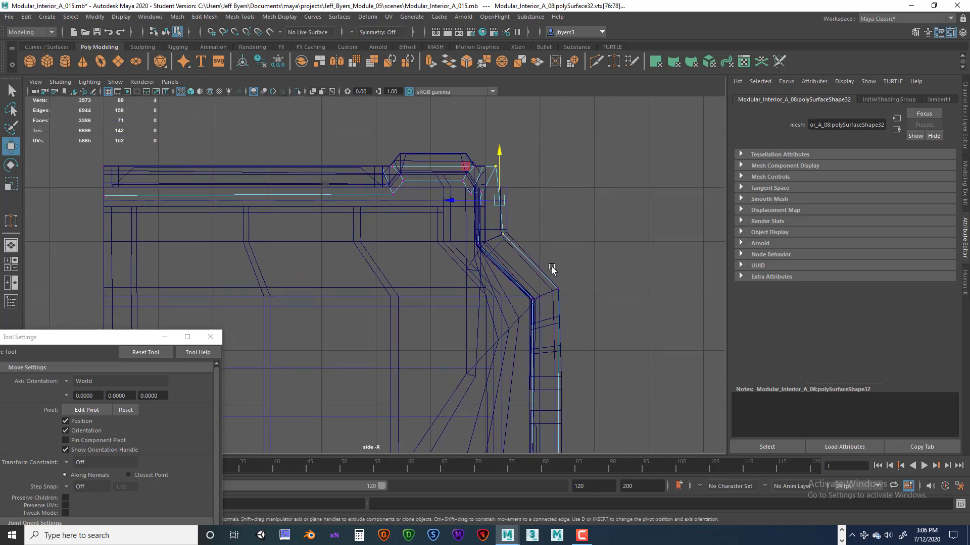
shift+drag(565, 296, 565, 295)
scroll(575, 298, down, 3)
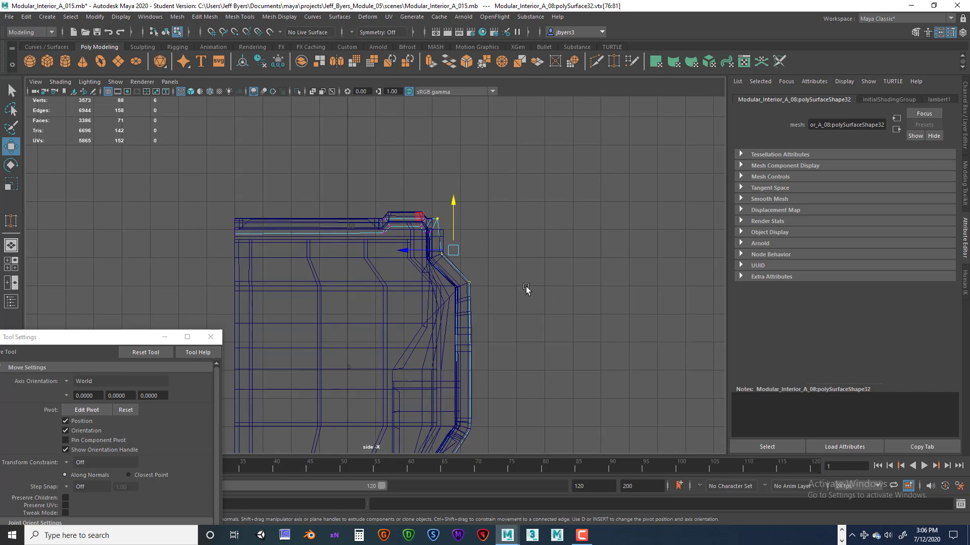
alt+middle_drag(532, 353, 547, 223)
scroll(548, 231, up, 2)
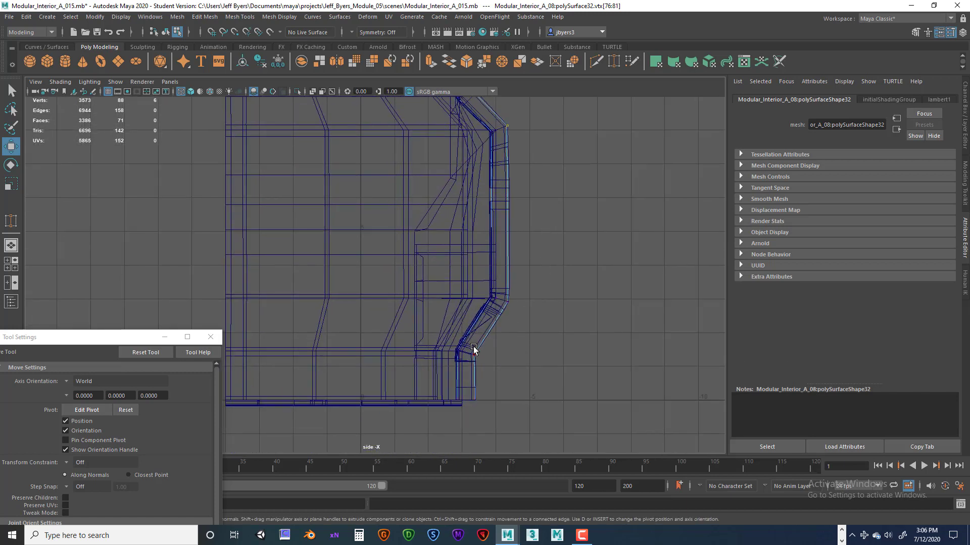
shift+drag(495, 417, 496, 417)
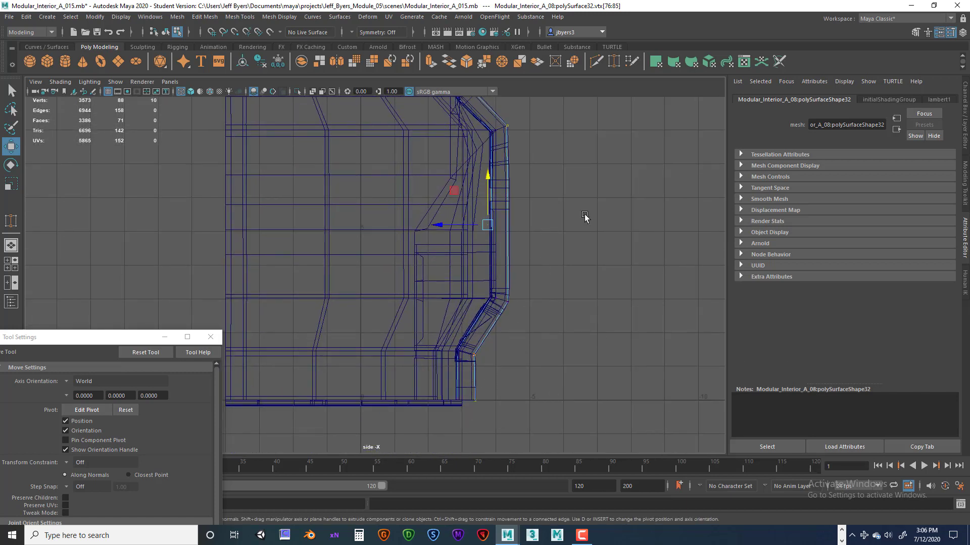
key(space)
key(space)
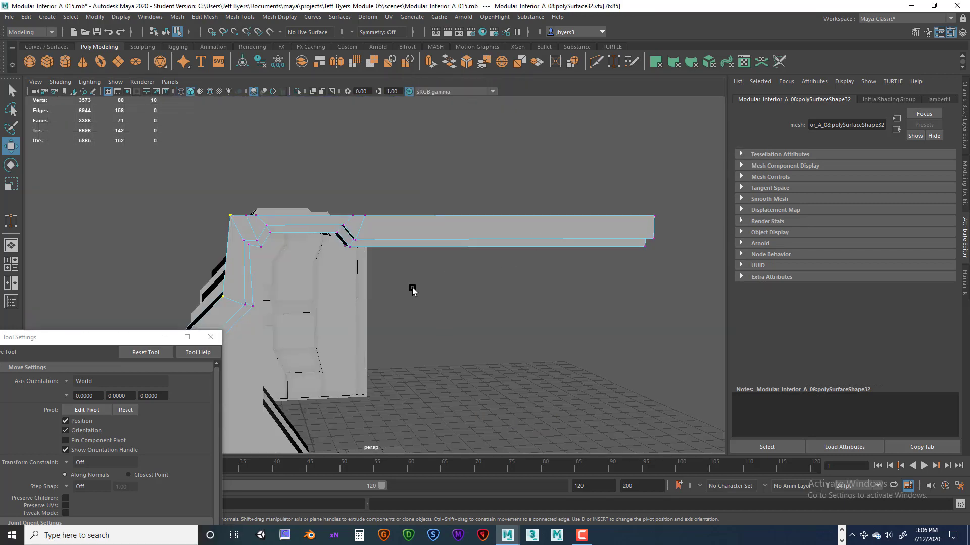
alt+drag(423, 283, 392, 212)
alt+drag(275, 207, 366, 196)
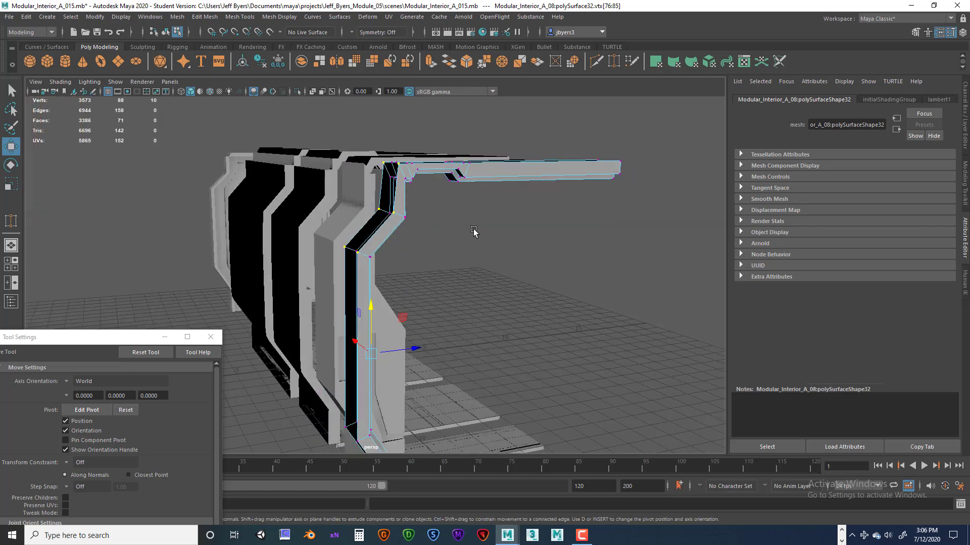
alt+drag(473, 232, 390, 233)
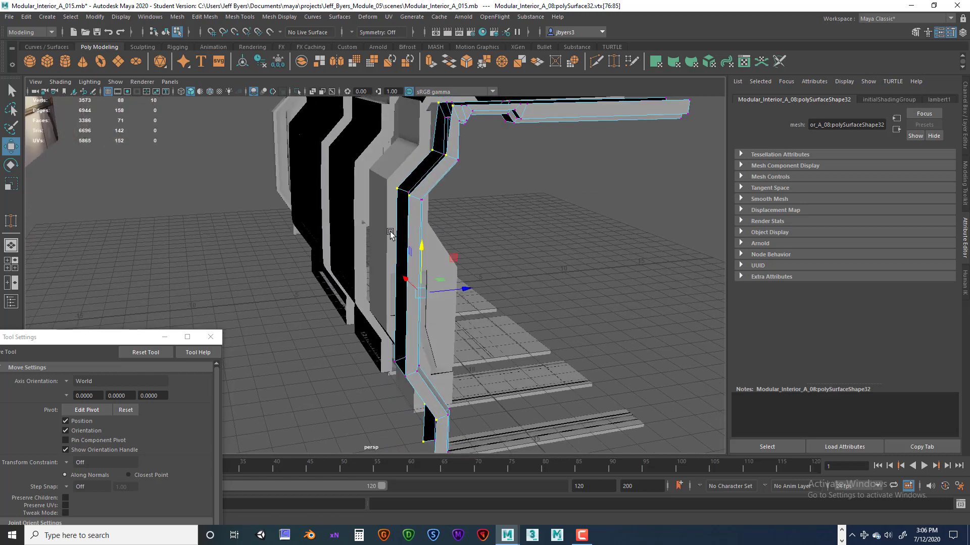
alt+drag(509, 152, 521, 177)
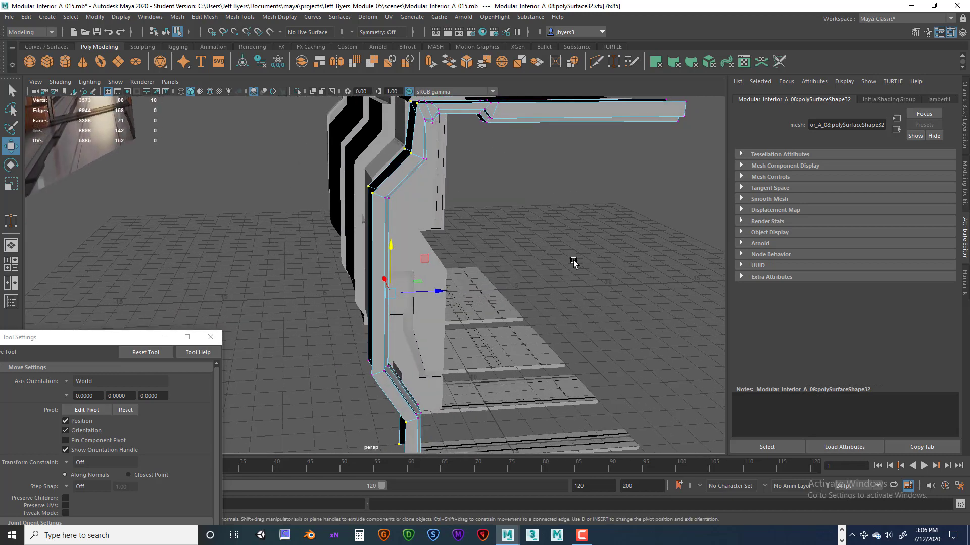
Step: Try to straighten the selected outer wall vertices by snapping them outward onto one vertical grid line in the side view
key(space)
key(space)
alt+middle_drag(471, 238, 464, 329)
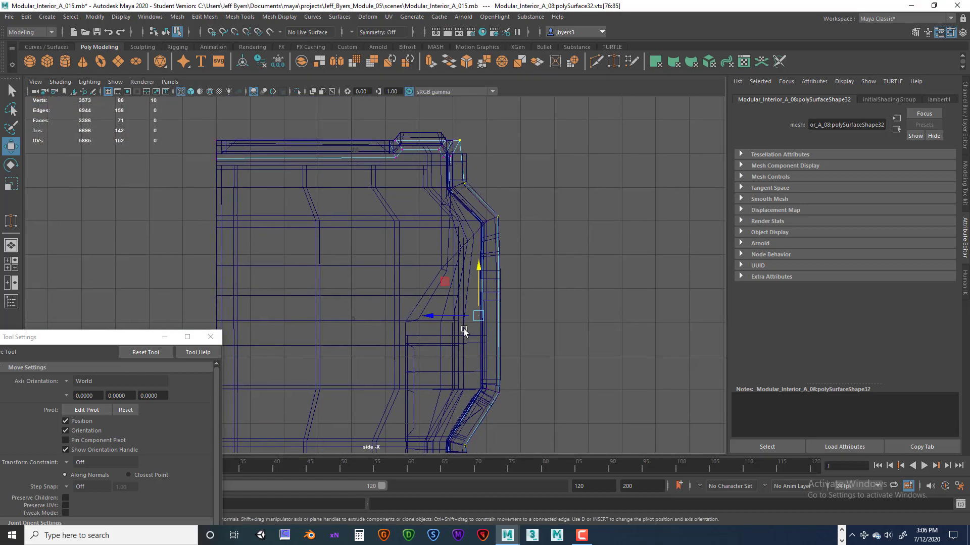
scroll(463, 329, down, 1)
alt+middle_drag(383, 295, 464, 299)
drag(156, 336, 231, 227)
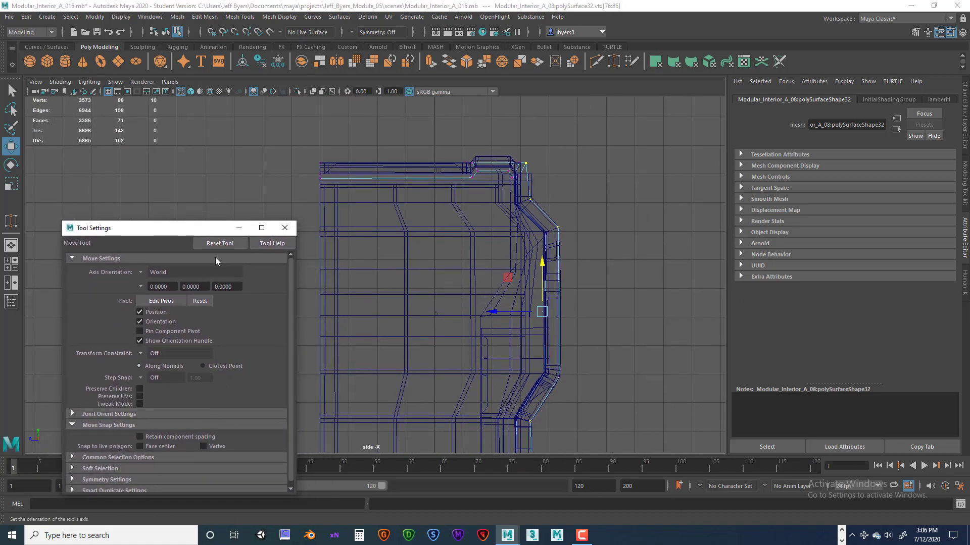
click(210, 32)
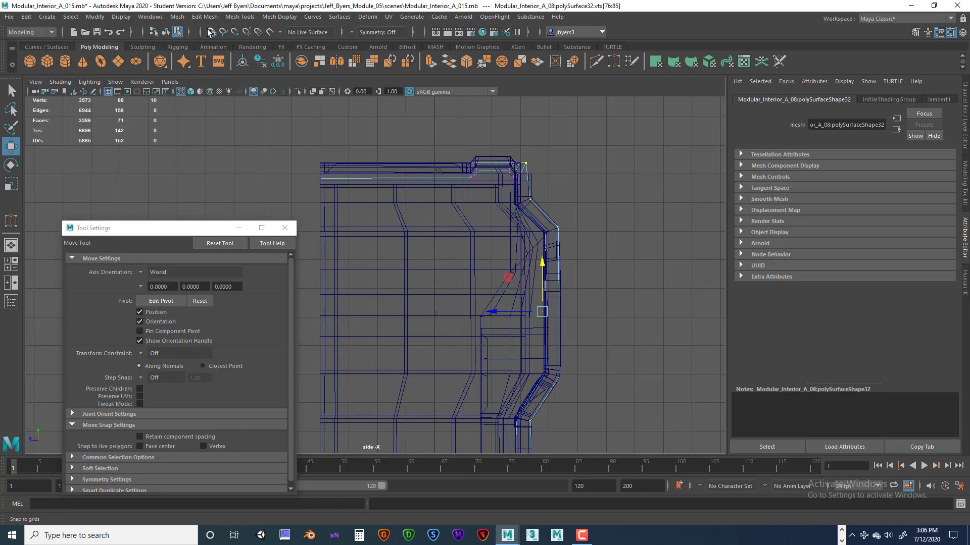
drag(493, 310, 571, 326)
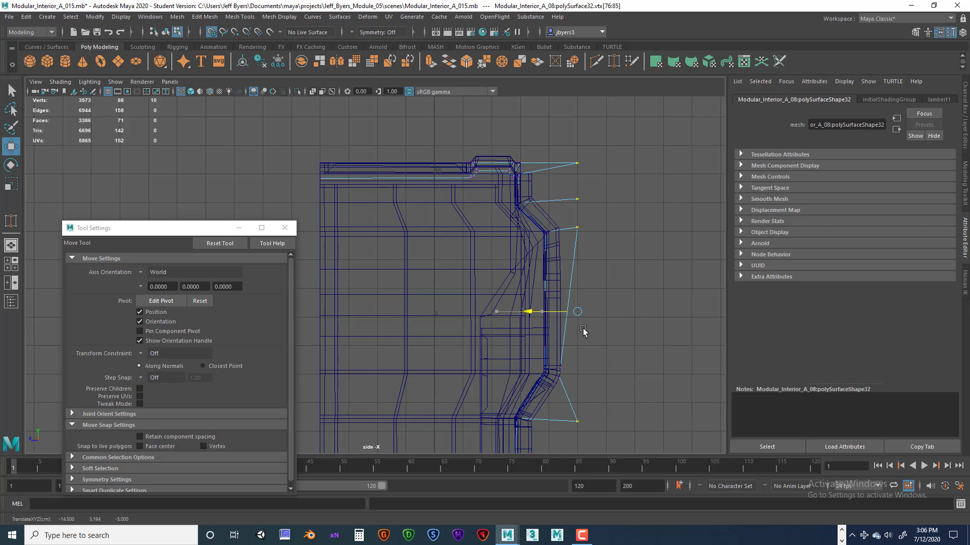
drag(583, 330, 584, 332)
Step: Check the straightened wall column in perspective and undo the last outward snap of its vertices
key(alt+space)
key(Escape)
key(space)
alt+click(537, 223)
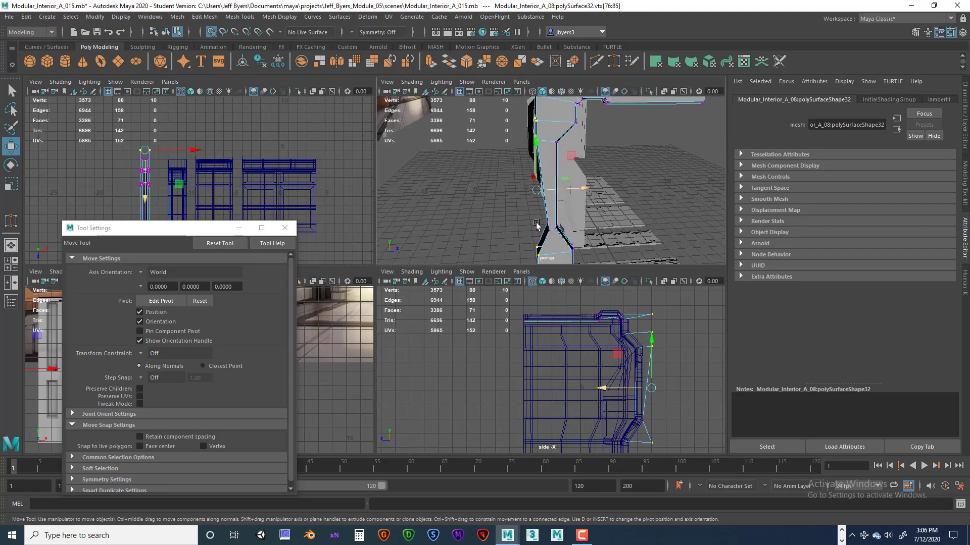
key(space)
alt+drag(483, 244, 522, 271)
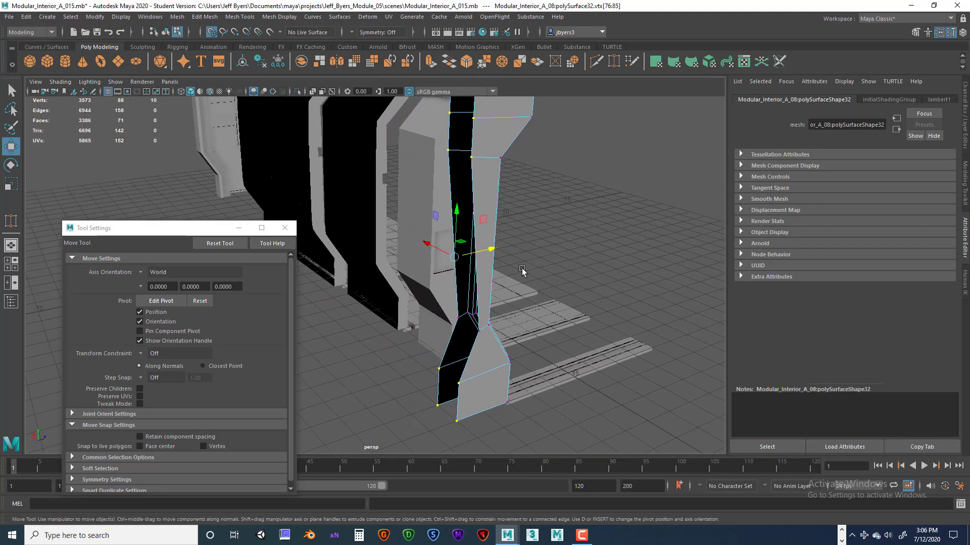
alt+drag(469, 311, 414, 285)
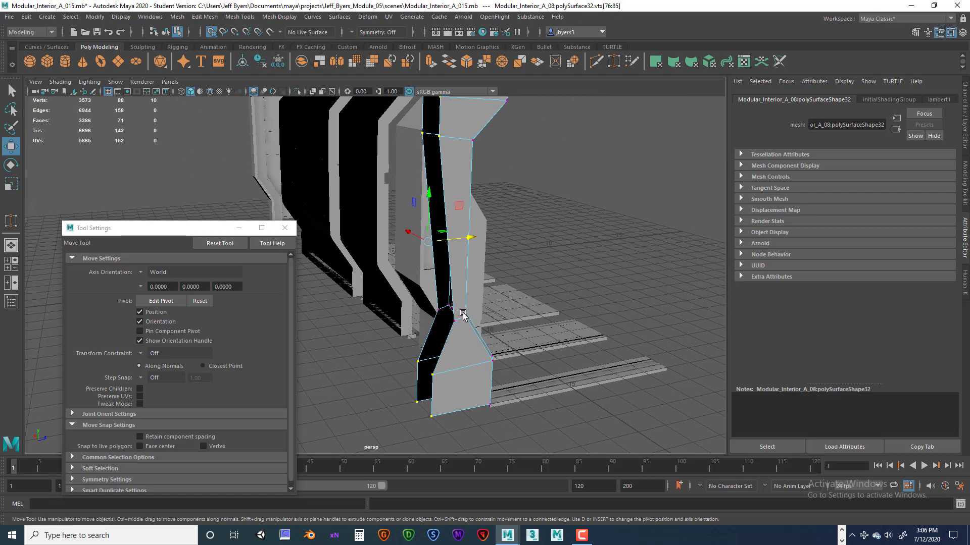
key(ctrl+z)
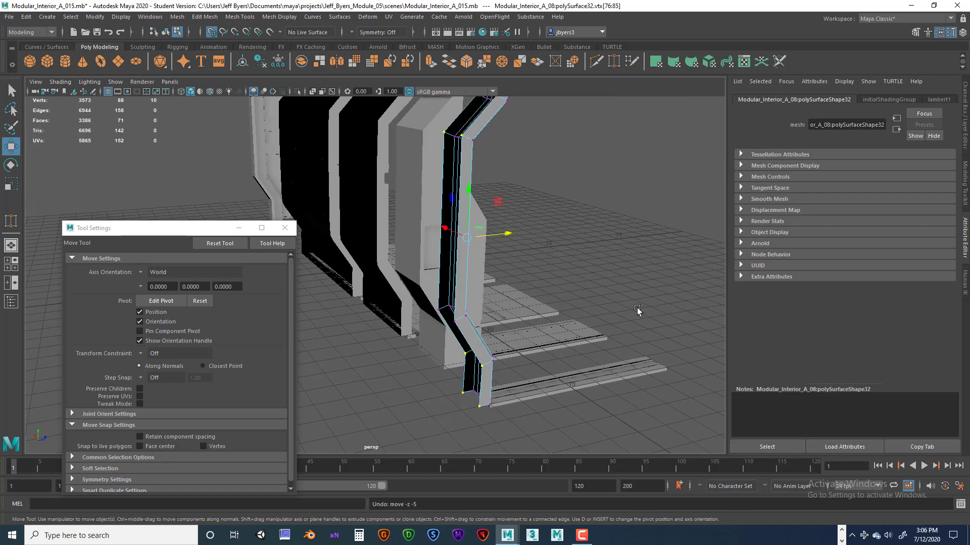
Step: Add the missed lower bend vertices, snap all twelve outer wall vertices onto one vertical grid line, and pull them back to the column's widest edge
key(space)
key(space)
alt+middle_drag(531, 347, 517, 274)
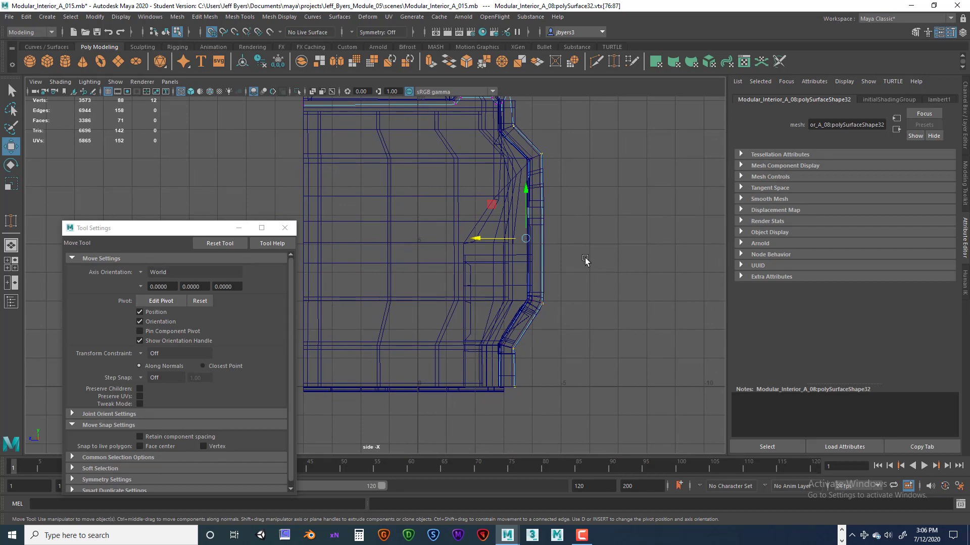
alt+middle_drag(584, 258, 558, 304)
drag(452, 290, 533, 292)
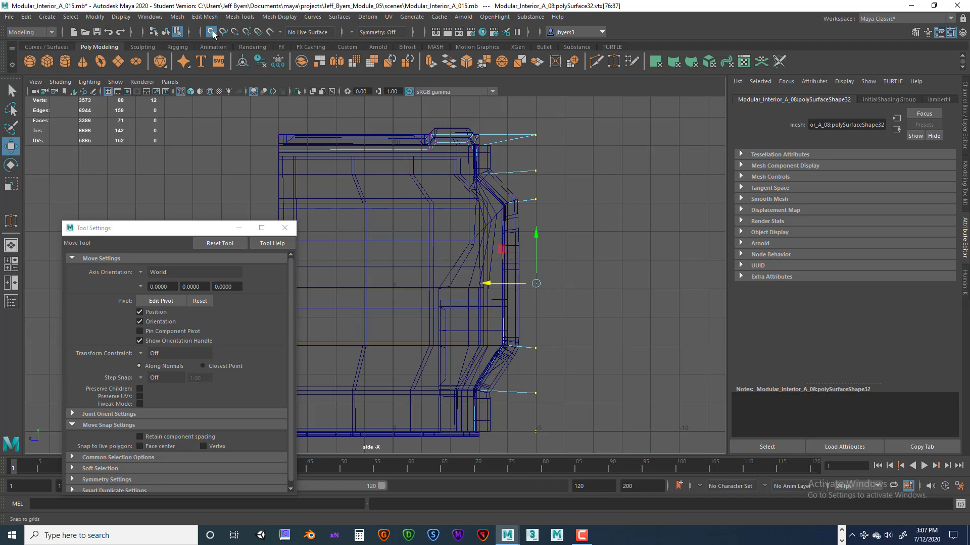
drag(487, 286, 470, 284)
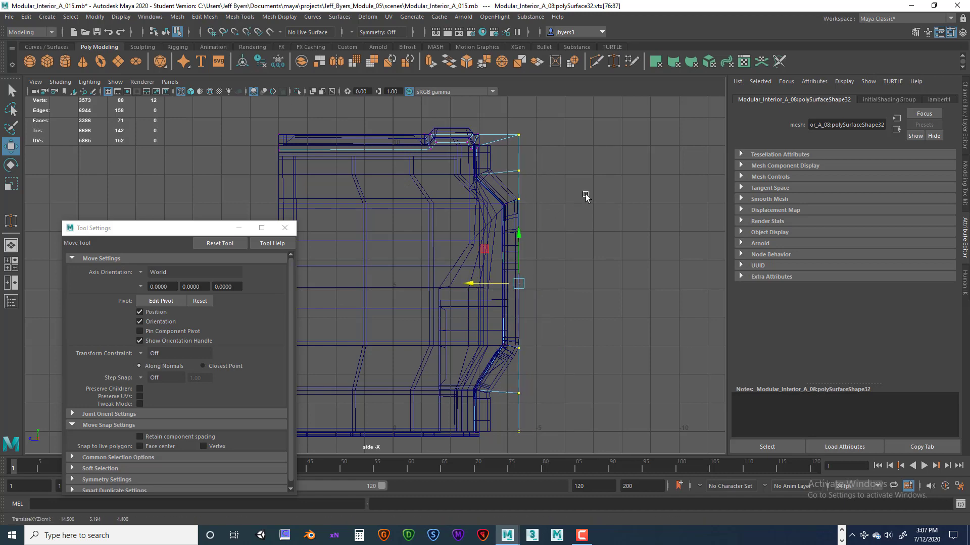
Step: Examine the end frame's straightened outer wall and upper corner in perspective alongside the neighbouring interior modules
key(space)
key(space)
key(f)
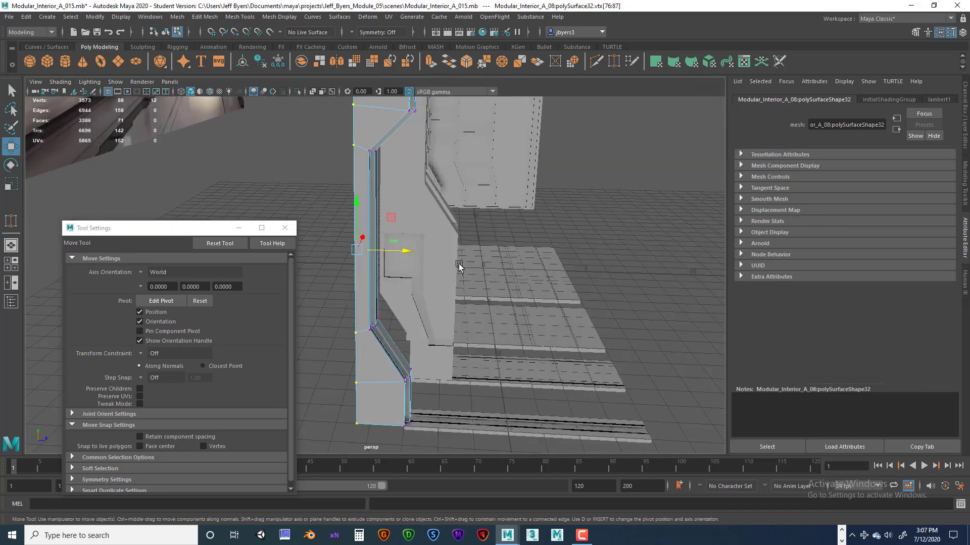
alt+drag(466, 299, 444, 273)
scroll(442, 267, up, 4)
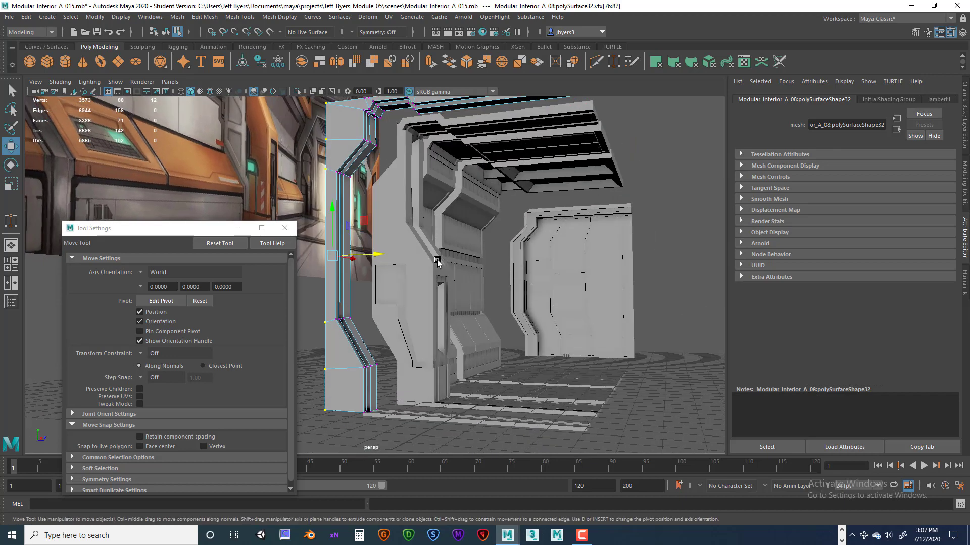
alt+drag(462, 290, 395, 274)
alt+middle_drag(394, 274, 417, 321)
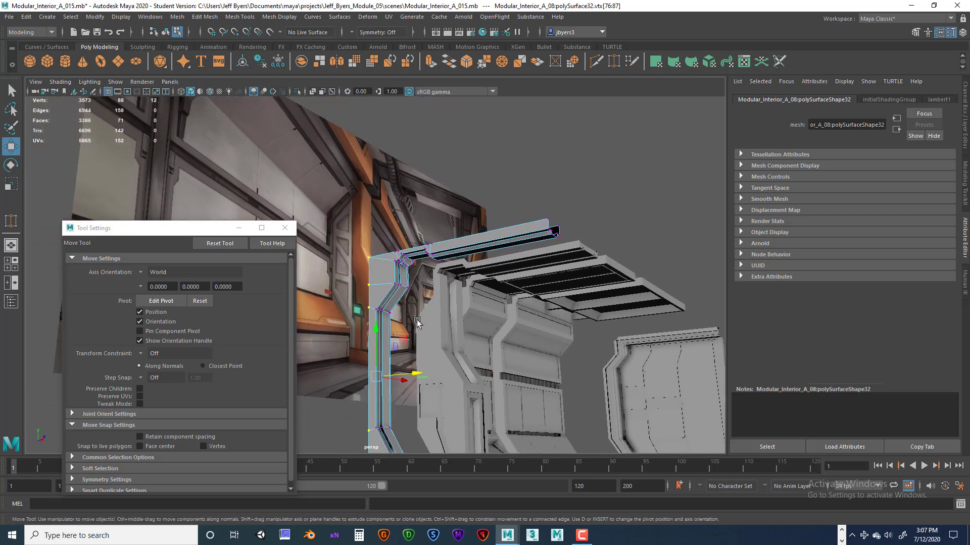
Step: Return the end frame to object selection and examine its straightened upper corner from below beside the ceiling panels
right_drag(392, 263, 353, 321)
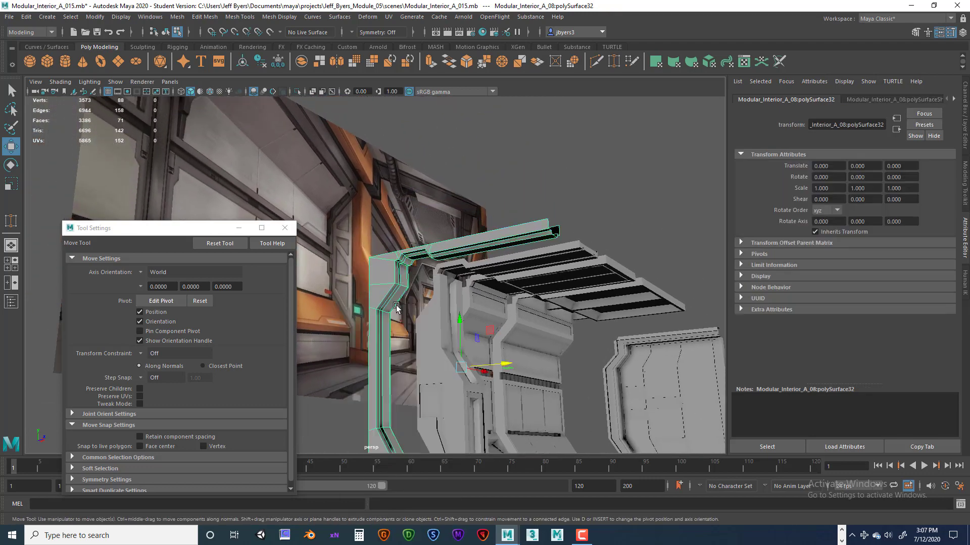
scroll(399, 301, up, 3)
scroll(431, 277, down, 2)
alt+middle_drag(431, 278, 428, 318)
alt+drag(429, 318, 419, 285)
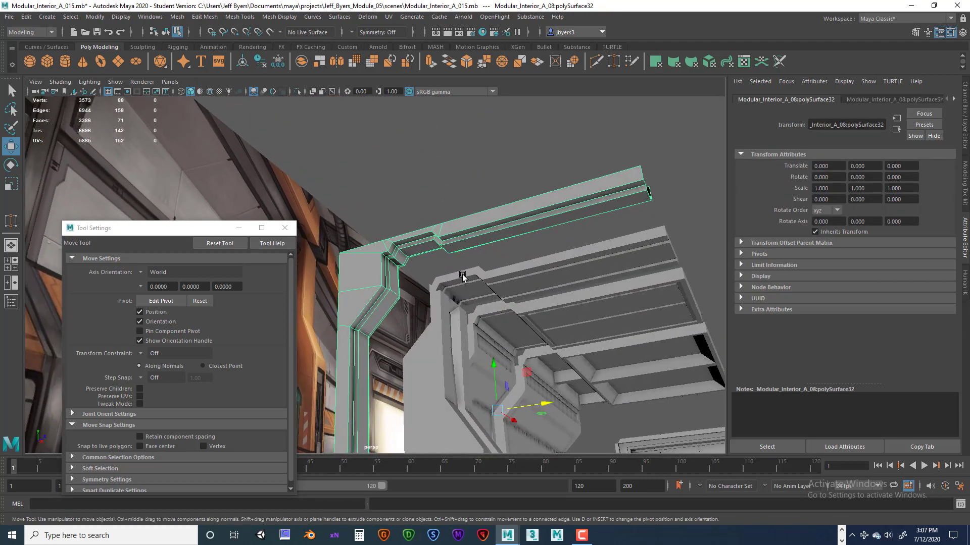
shift+click(465, 277)
alt+drag(364, 257, 471, 338)
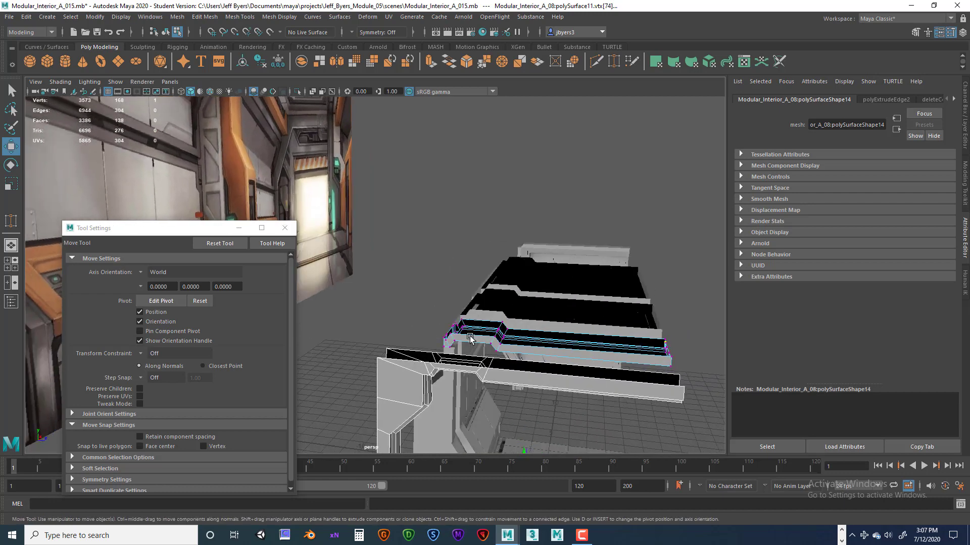
right_drag(515, 256, 496, 317)
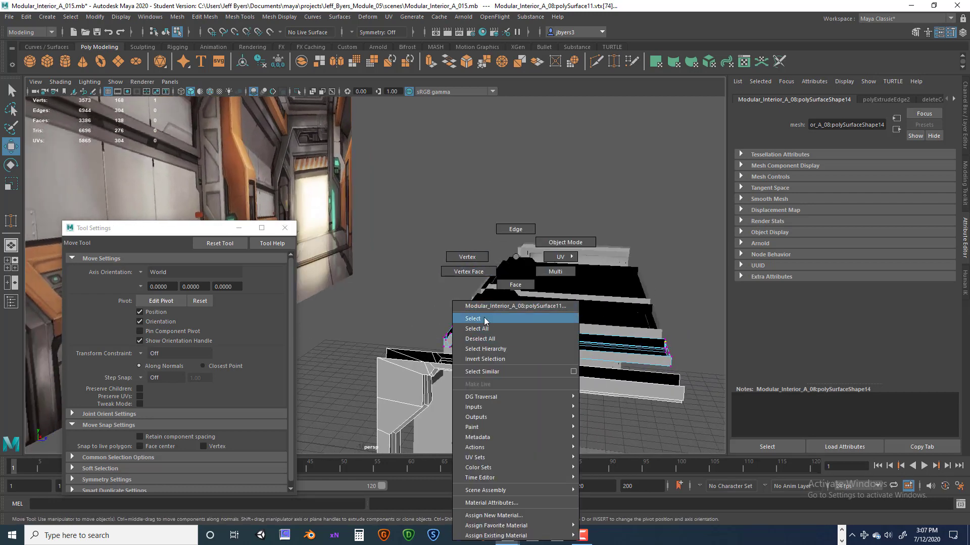
click(483, 318)
alt+drag(499, 343, 446, 222)
key(ctrl+z)
alt+drag(449, 279, 437, 276)
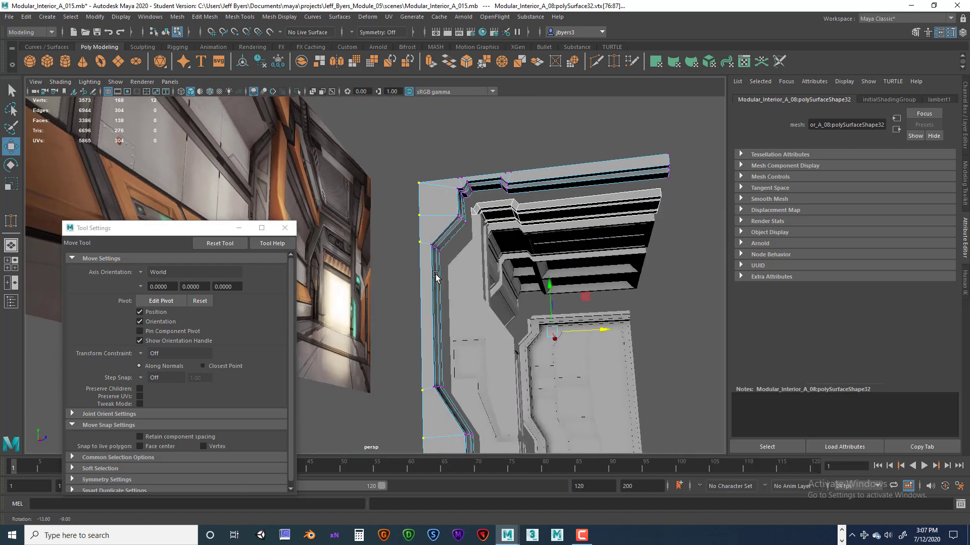
Step: Leave the end frame's vertex editing and select the neighbouring narrow ceiling panel as a whole object
alt+middle_drag(438, 276, 441, 186)
alt+drag(440, 186, 432, 250)
right_drag(430, 257, 413, 304)
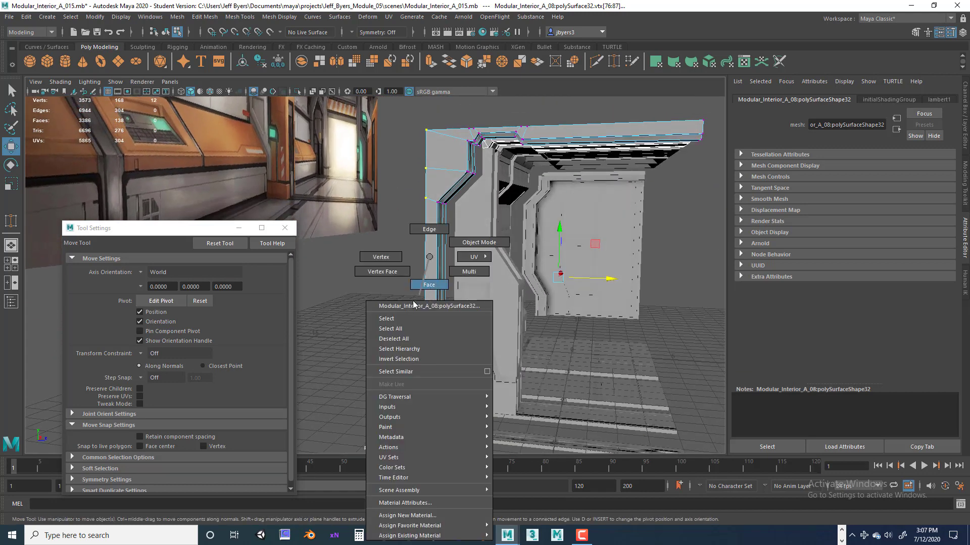
click(399, 319)
alt+drag(459, 324, 501, 290)
alt+drag(452, 268, 515, 266)
shift+click(532, 260)
right_drag(544, 268, 509, 320)
scroll(514, 308, down, 4)
scroll(518, 306, up, 6)
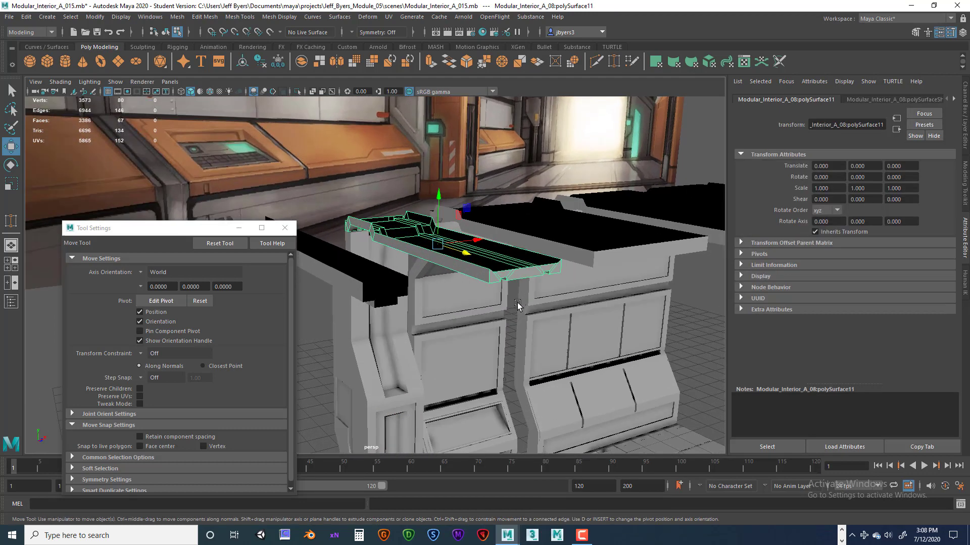
Step: Try to pick the narrow ceiling panel's rim vertices with a selection box around its open end
alt+middle_drag(549, 286, 483, 297)
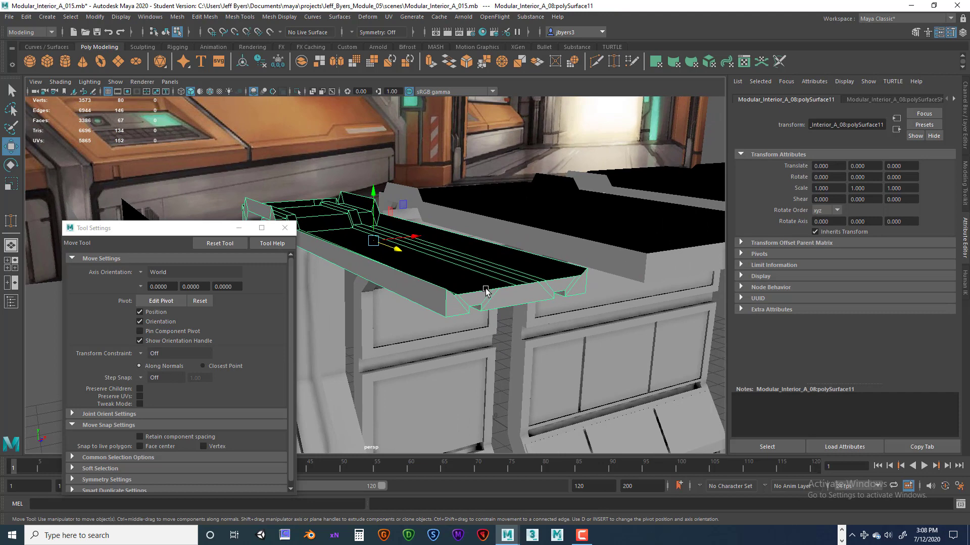
mouse_move(524, 285)
alt+mouse_down()
mouse_move(539, 277)
mouse_move(472, 257)
mouse_move(515, 264)
mouse_move(516, 274)
alt+mouse_up()
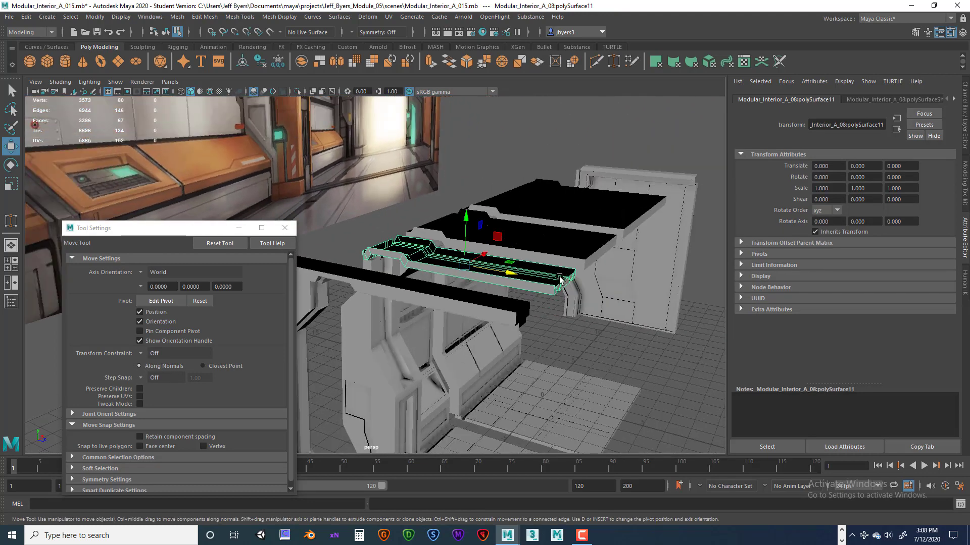
scroll(565, 282, up, 4)
alt+drag(575, 282, 539, 273)
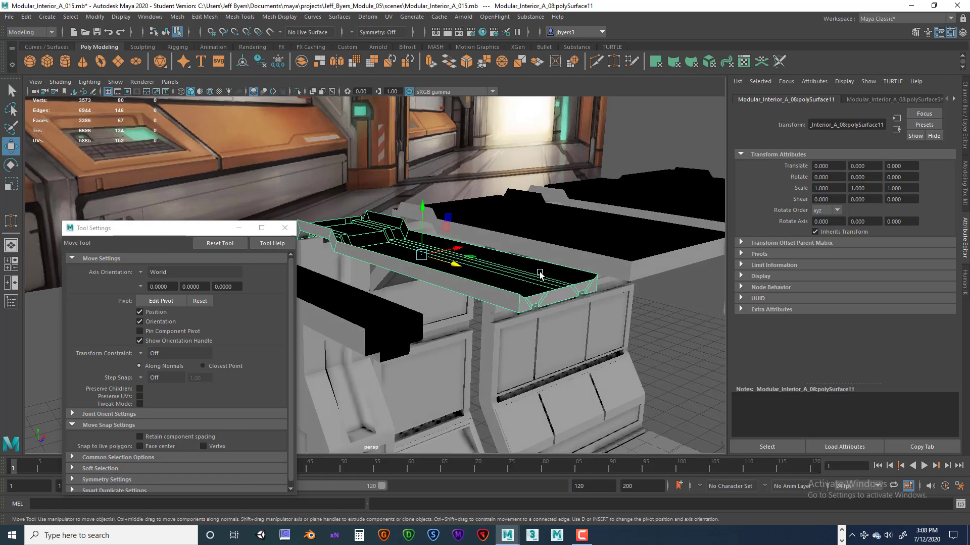
right_click(543, 256)
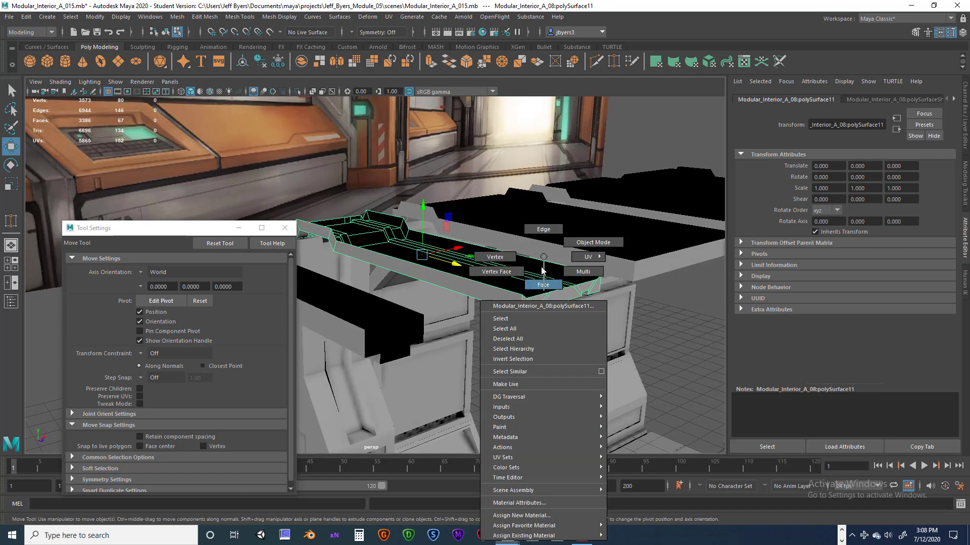
right_drag(533, 245, 497, 257)
key(space)
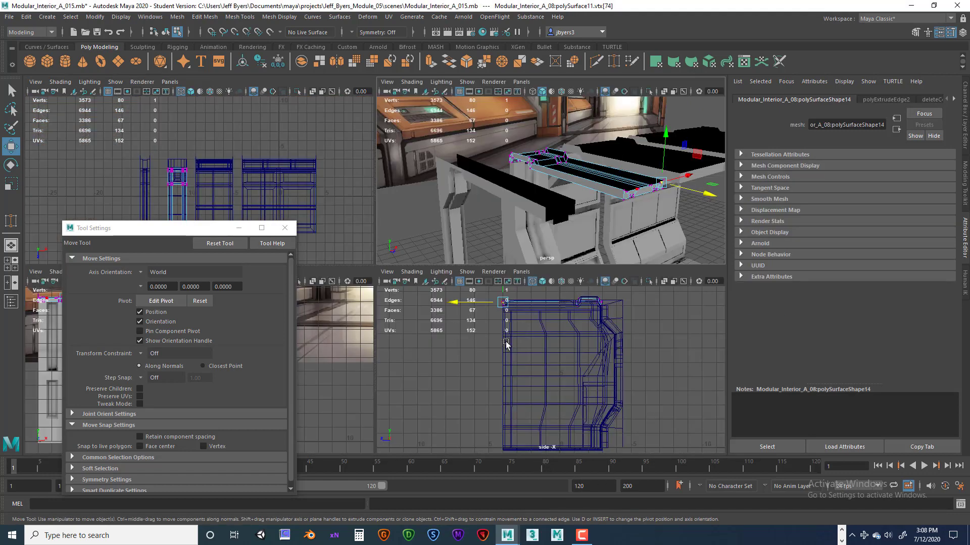
key(space)
alt+drag(566, 259, 505, 241)
alt+middle_drag(505, 241, 529, 248)
alt+drag(529, 248, 512, 251)
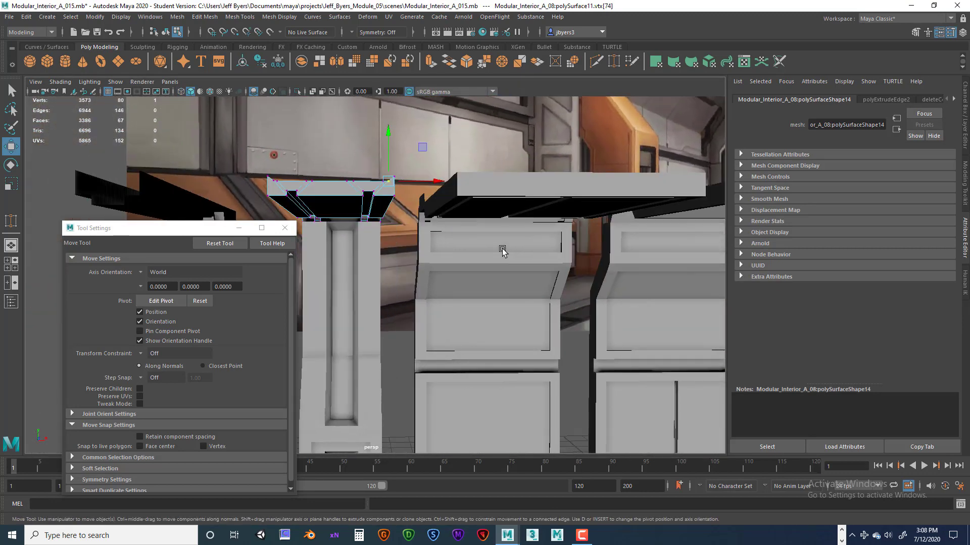
drag(246, 163, 488, 230)
alt+middle_drag(487, 230, 479, 235)
alt+drag(479, 235, 368, 271)
scroll(324, 269, down, 5)
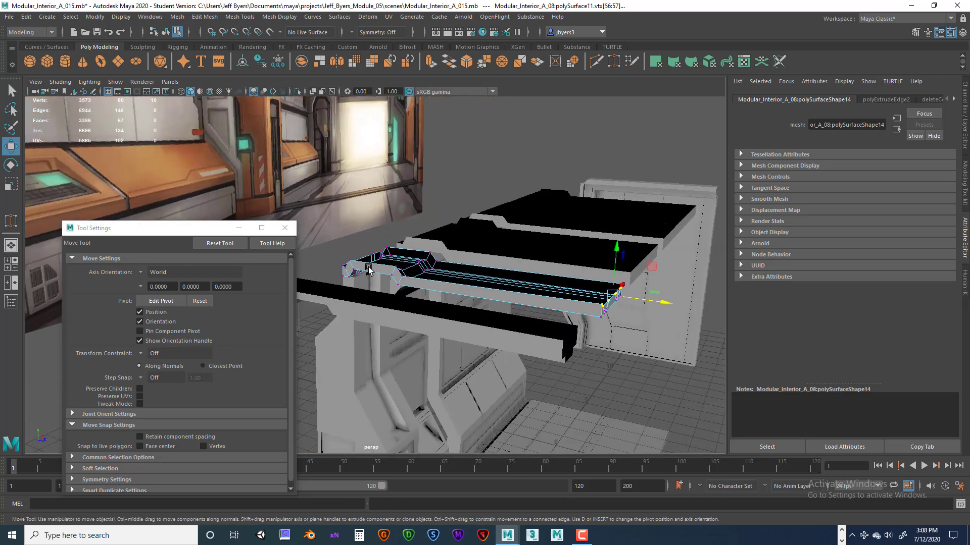
Step: Select the narrow ceiling panel's complete upper border edge loop and convert the selection to vertices
alt+drag(564, 287, 543, 286)
right_drag(548, 303, 546, 229)
double_click(538, 302)
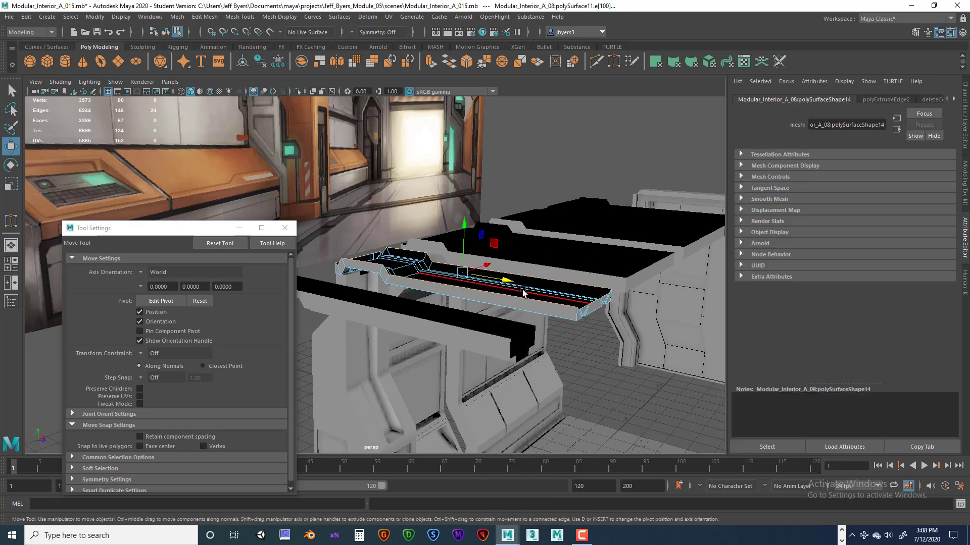
alt+drag(525, 295, 513, 303)
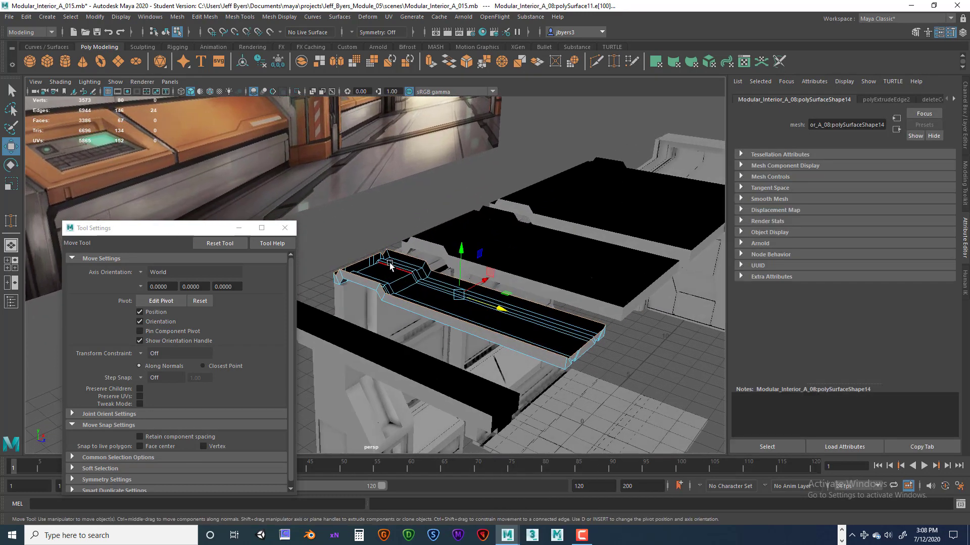
click(95, 18)
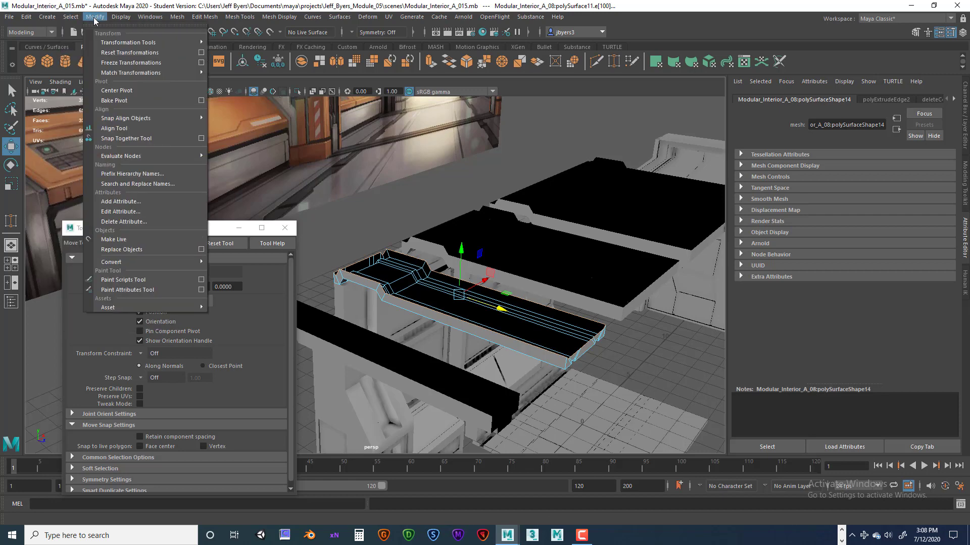
mouse_move(118, 266)
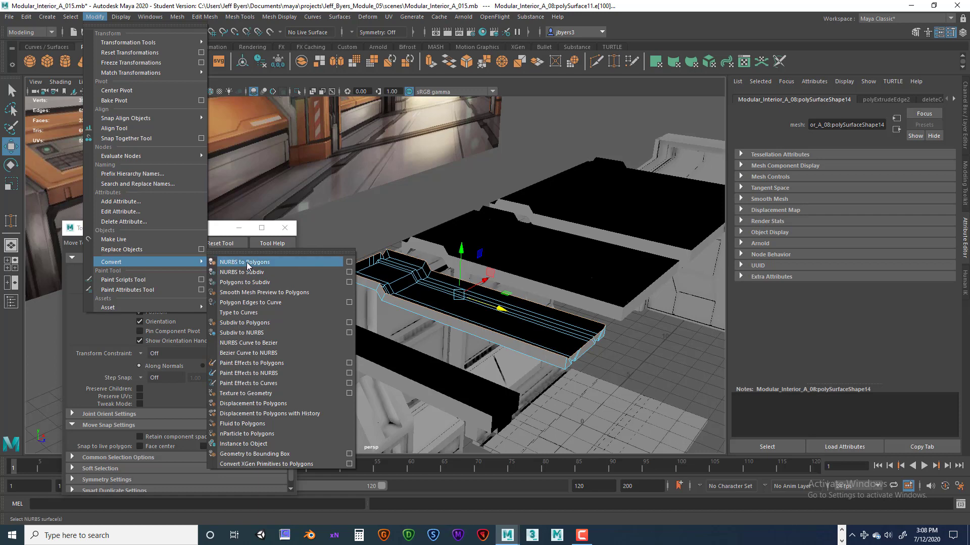
mouse_move(71, 17)
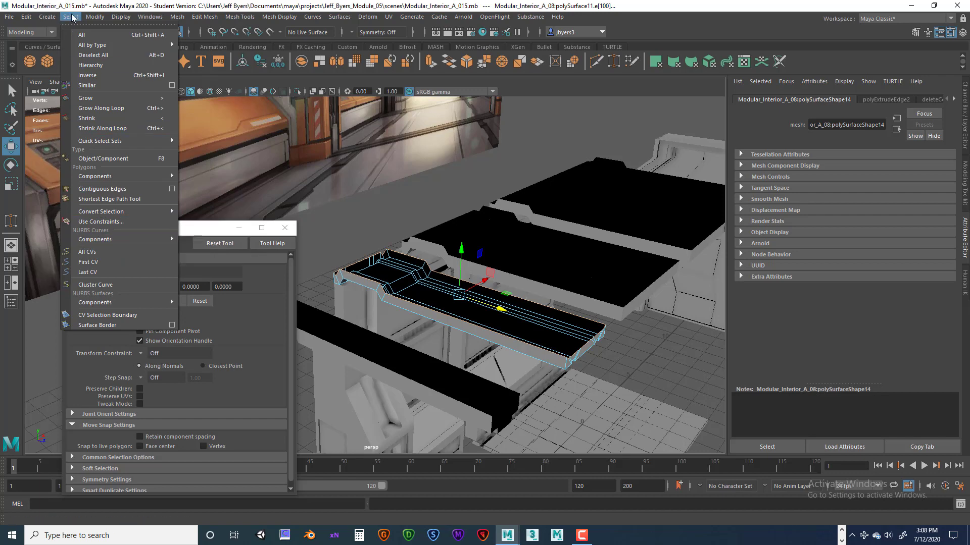
mouse_move(81, 178)
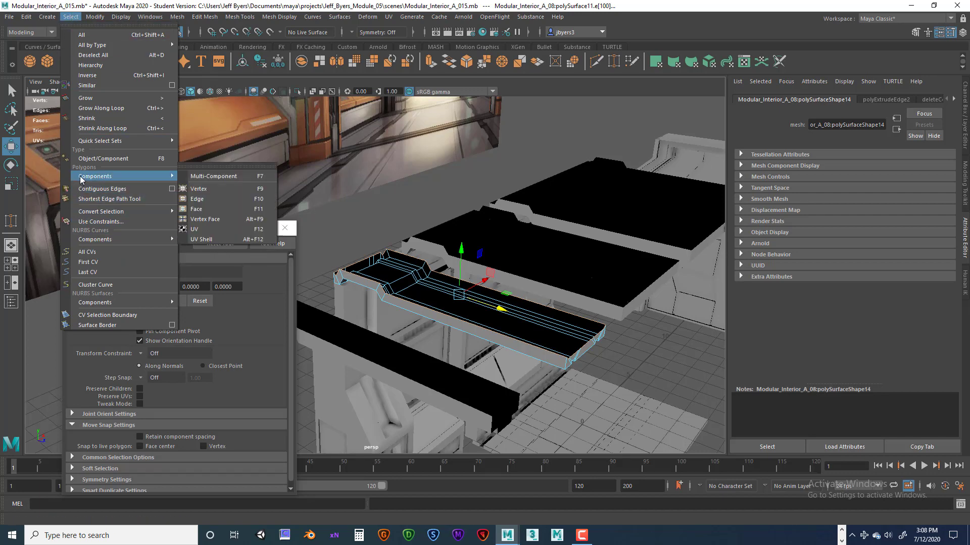
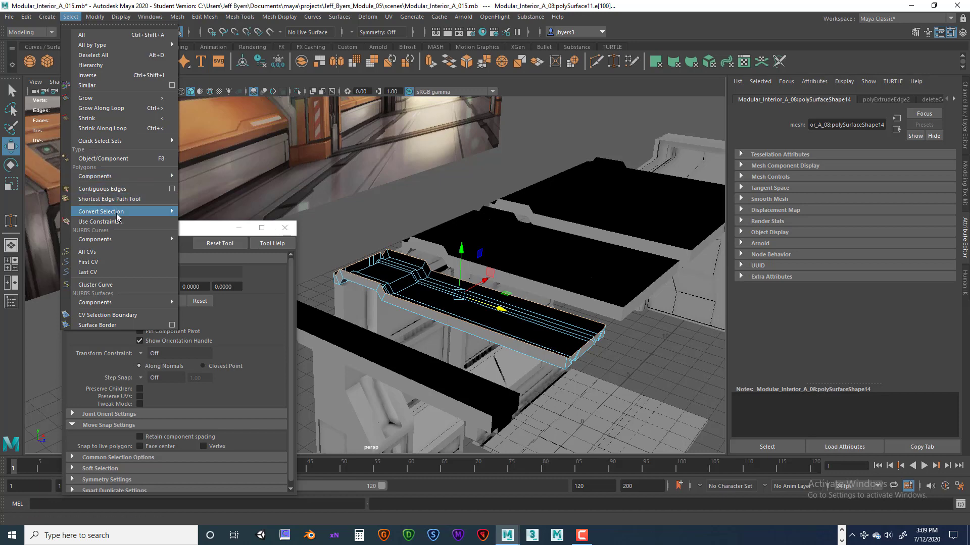
mouse_move(118, 213)
click(205, 212)
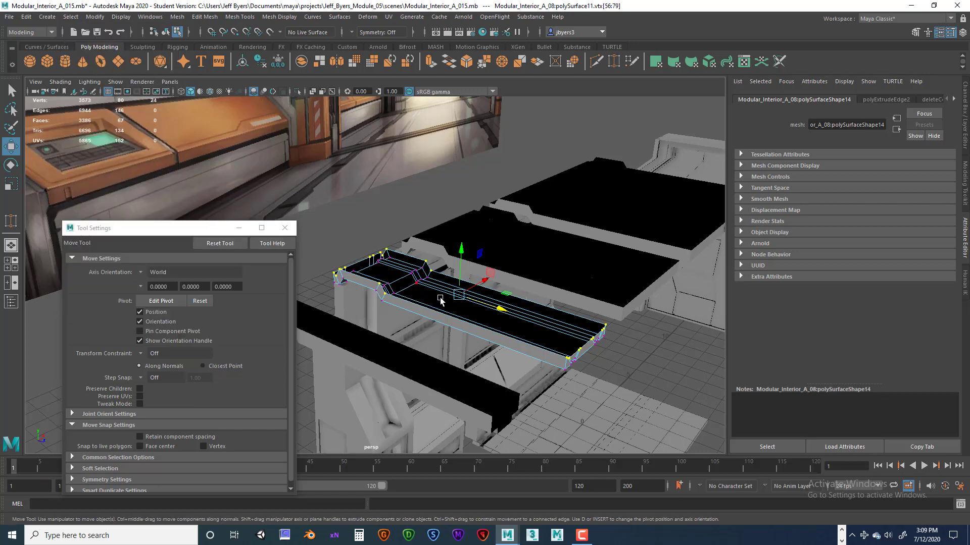
Step: Level the narrow ceiling panel's rim vertices by snapping them upward onto one horizontal grid line in the side view
key(space)
key(space)
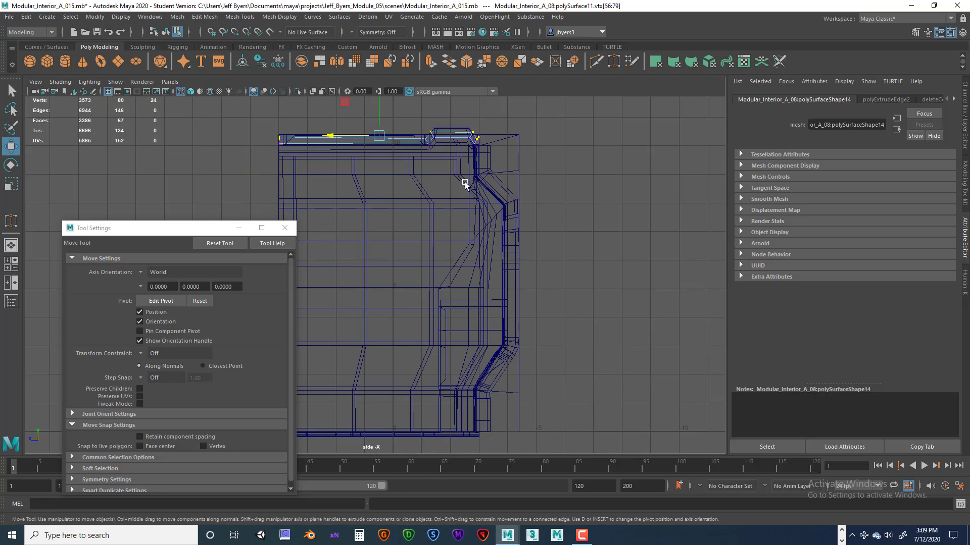
alt+middle_drag(464, 183, 523, 324)
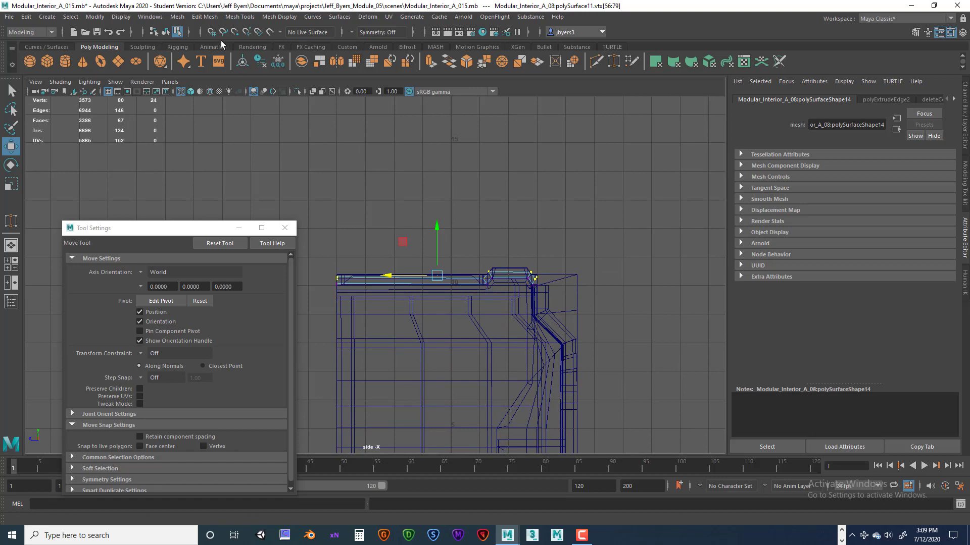
mouse_move(437, 229)
mouse_down()
mouse_move(437, 192)
mouse_move(437, 247)
mouse_up()
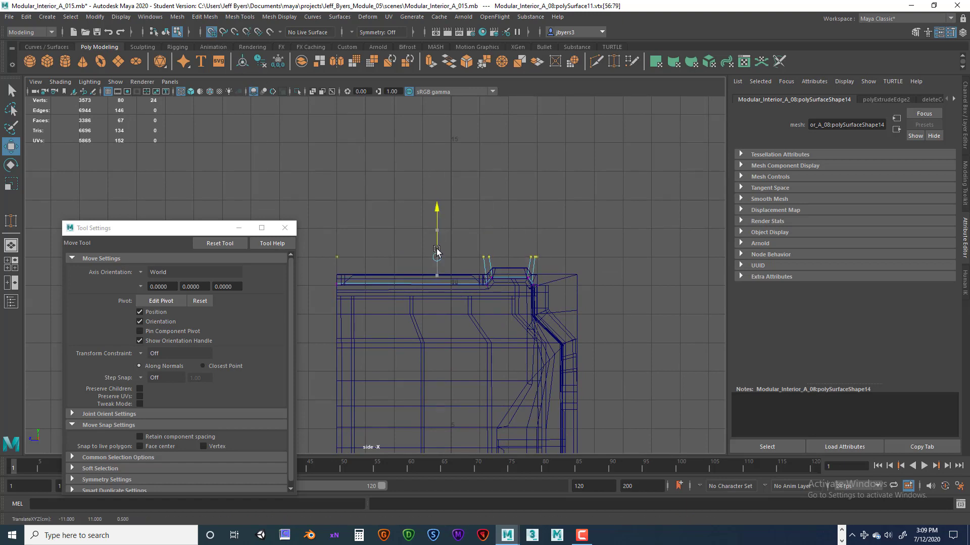
key(space)
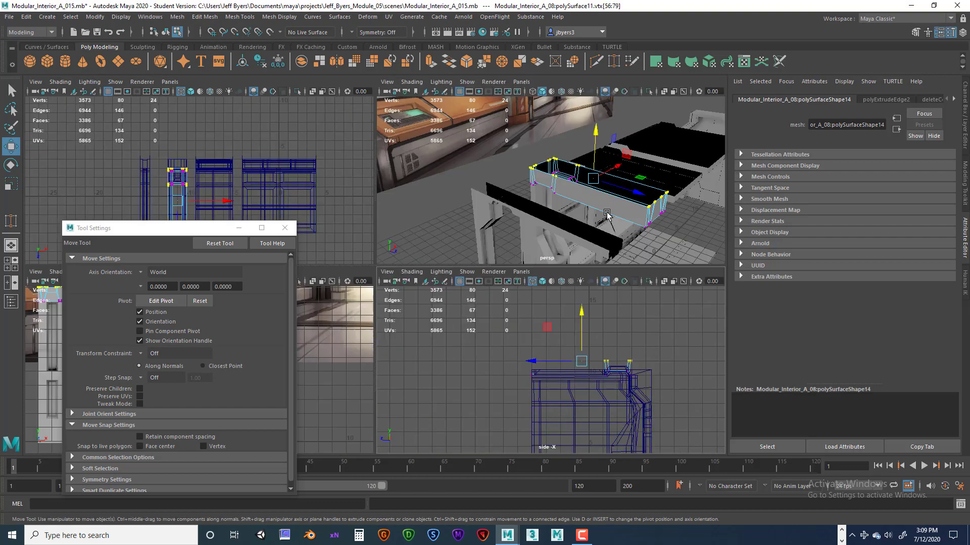
key(space)
alt+drag(506, 256, 550, 200)
Step: Lower the levelled rim vertices of the narrow ceiling panel until they sit just above the panel's raised profile
drag(498, 181, 490, 239)
key(space)
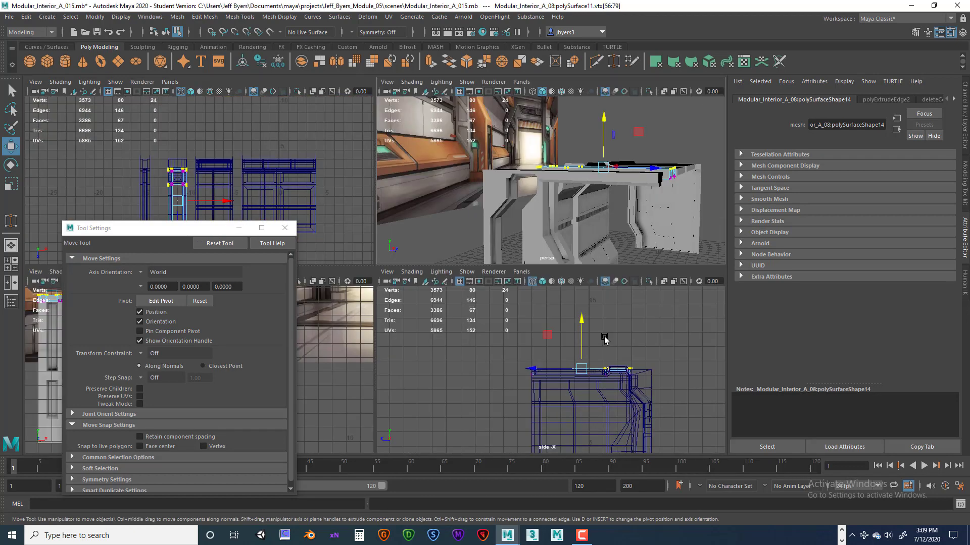
key(space)
scroll(554, 318, up, 3)
drag(505, 228, 492, 276)
key(space)
key(space)
scroll(537, 279, up, 3)
Step: Select the upper border edge loop of the next, wider ceiling panel and convert the selection to vertices
click(602, 259)
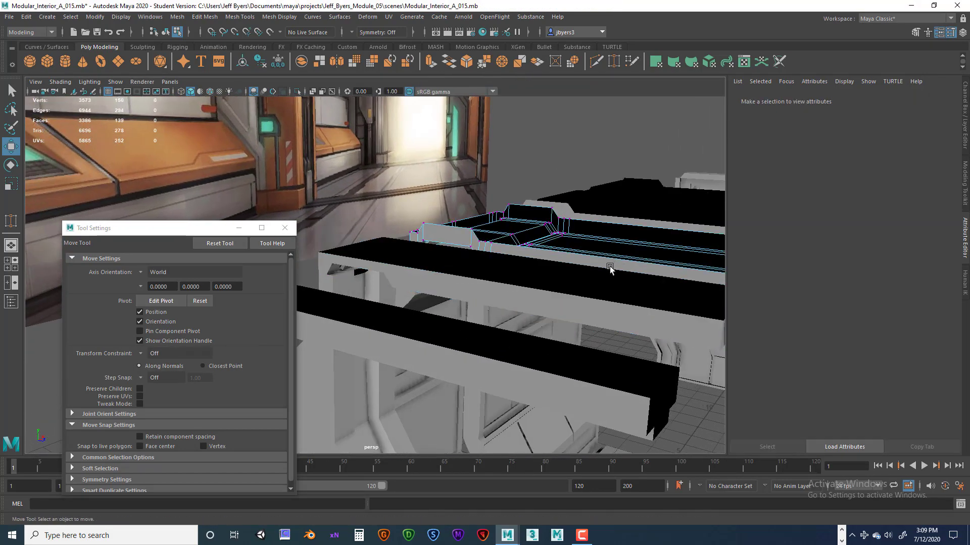
alt+drag(610, 266, 569, 325)
right_click(567, 326)
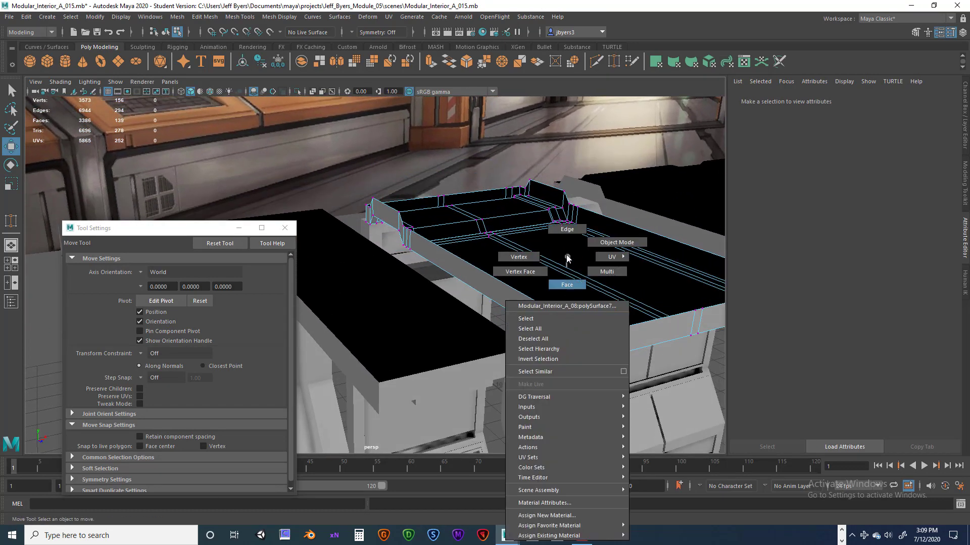
click(566, 229)
click(548, 306)
alt+drag(513, 320, 556, 325)
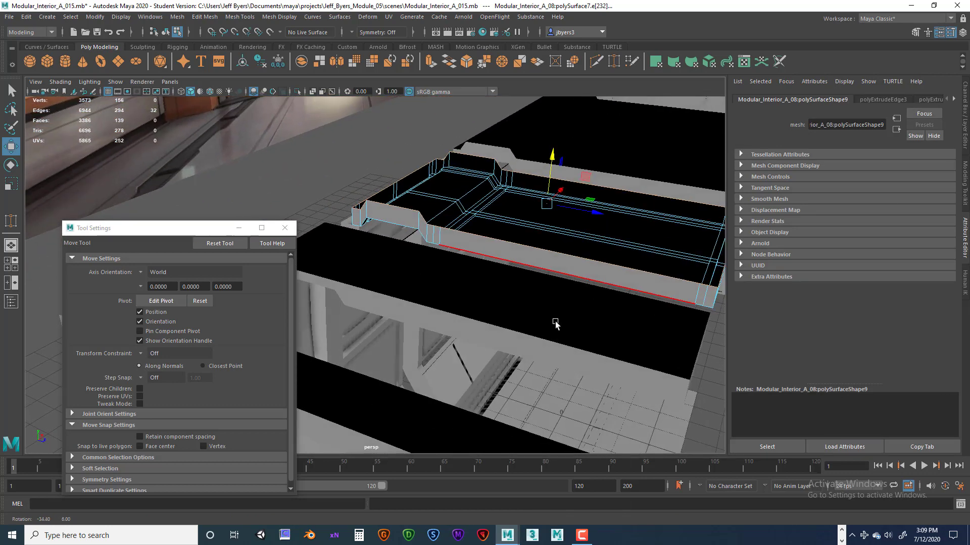
click(71, 16)
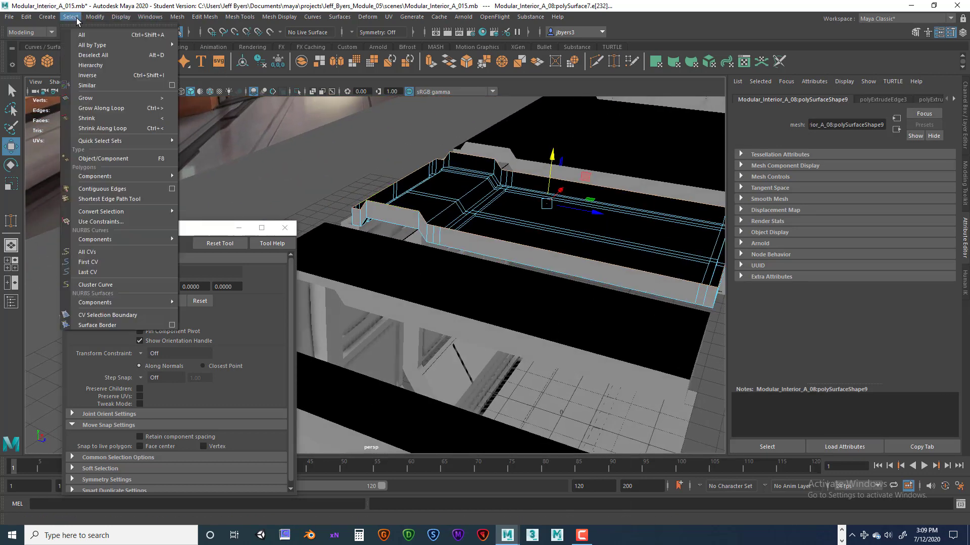
mouse_move(93, 178)
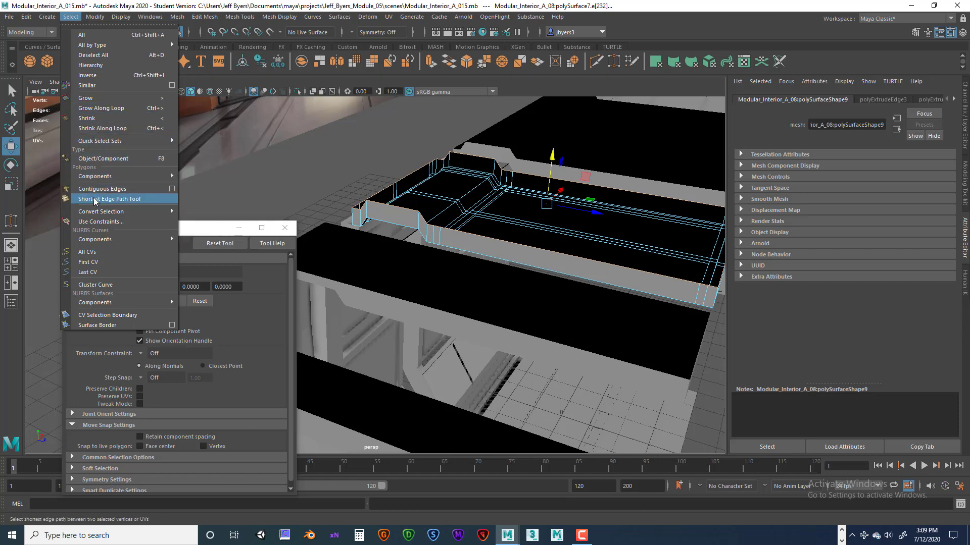
mouse_move(101, 211)
click(213, 213)
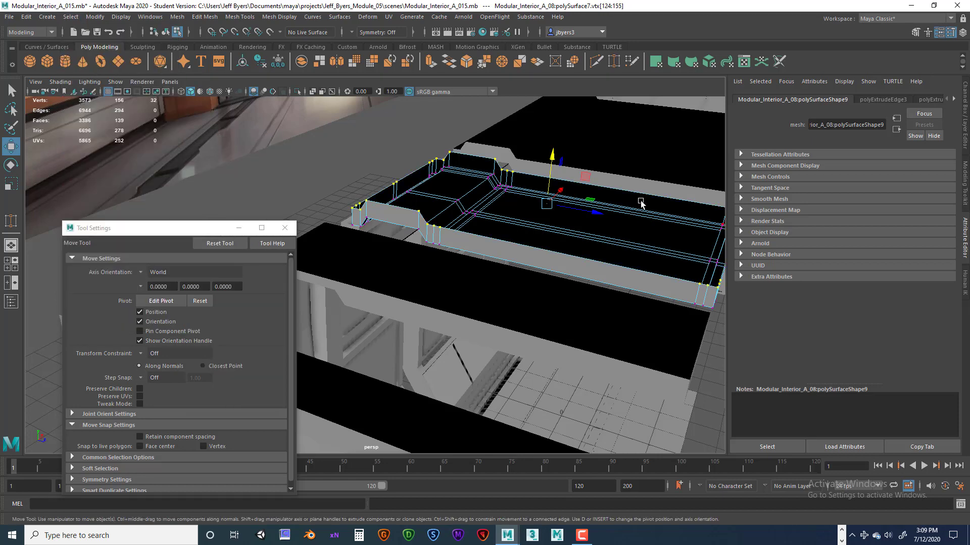
Step: Try raising the wider ceiling panel's rim vertices without grid snapping, and undo that move
drag(554, 156, 553, 137)
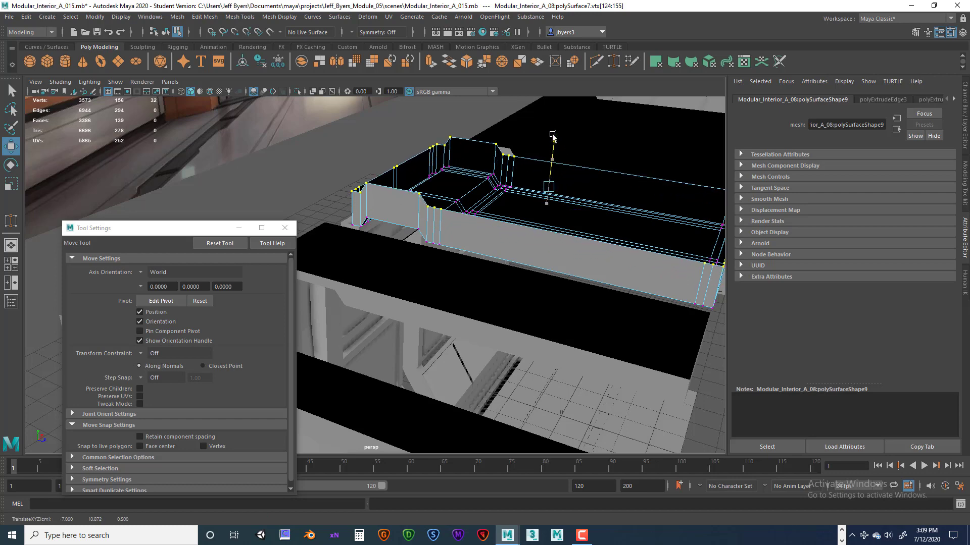
key(ctrl+z)
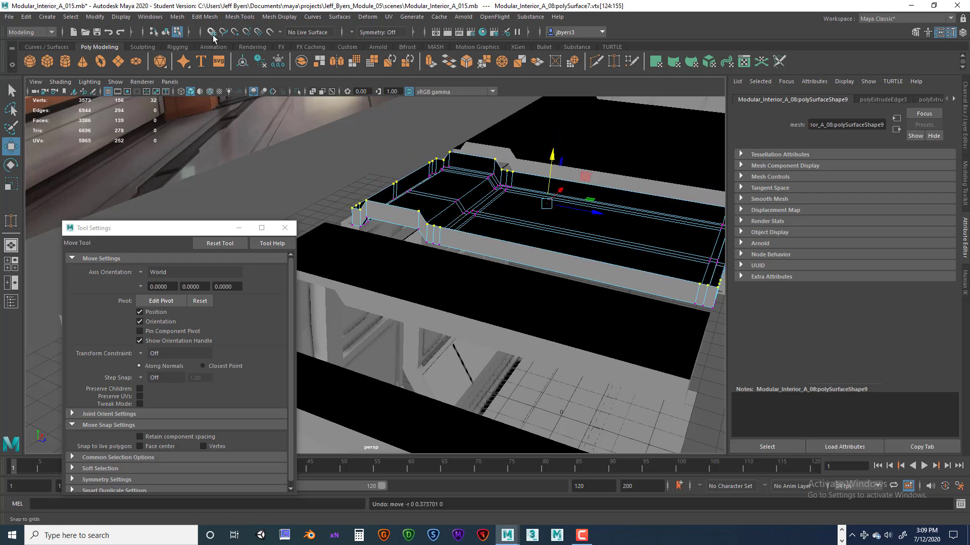
Step: Level the wider ceiling panel's rim vertices by grid-snapping them upward, lower them to just above the raised profile without snapping, and return to object mode
drag(556, 156, 553, 149)
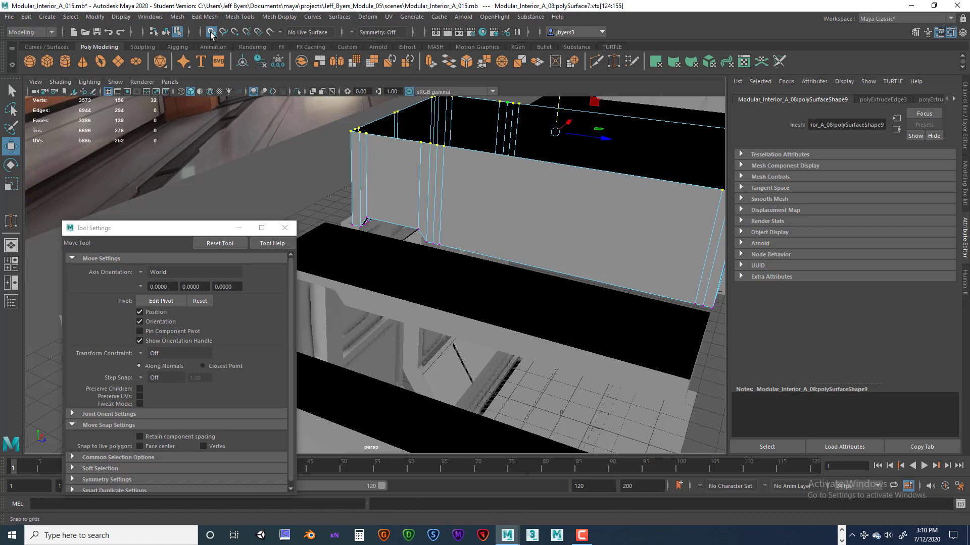
drag(556, 109, 553, 277)
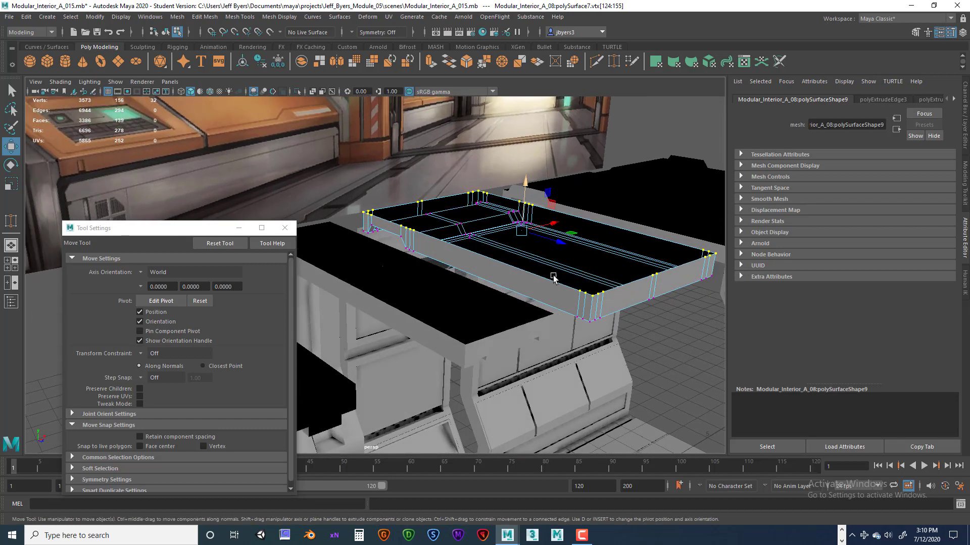
drag(522, 177, 523, 181)
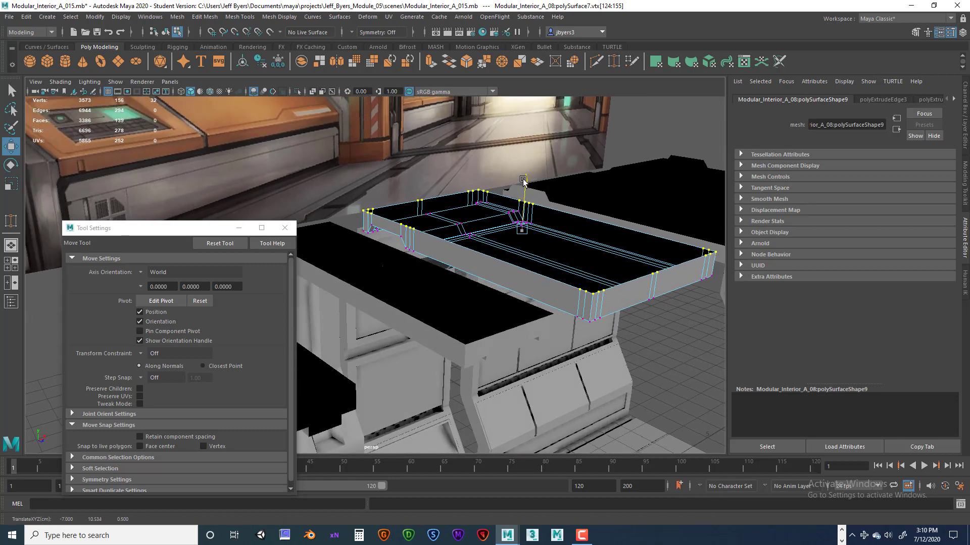
right_click(607, 293)
click(586, 319)
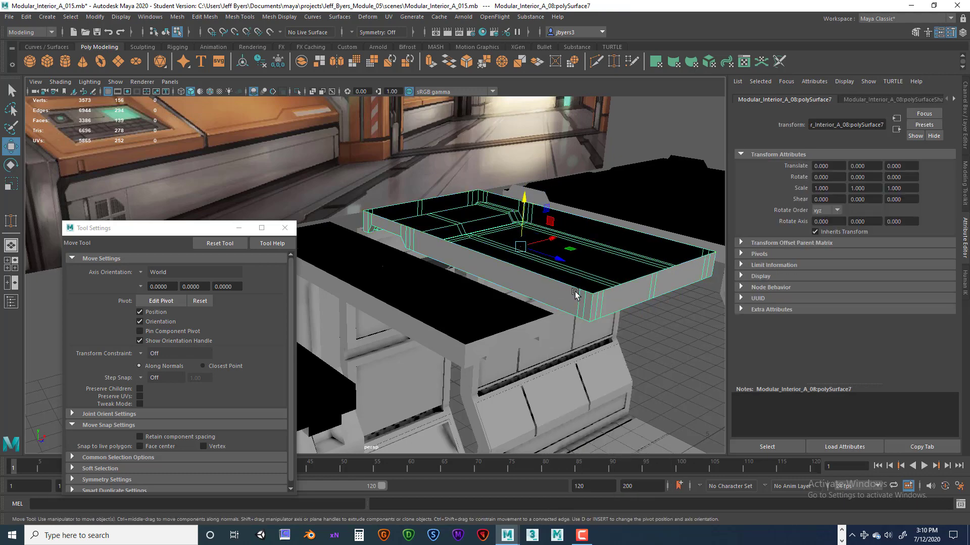
Step: Select the upper border edge loop of the last ceiling panel and convert the selection to vertices
alt+drag(587, 318, 510, 297)
shift+click(513, 295)
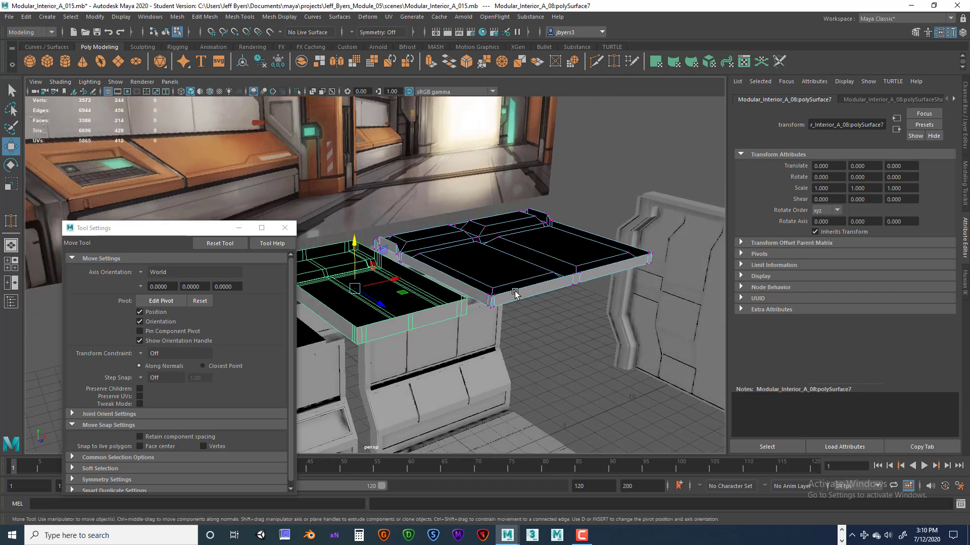
right_drag(517, 257, 517, 286)
right_drag(522, 234, 522, 232)
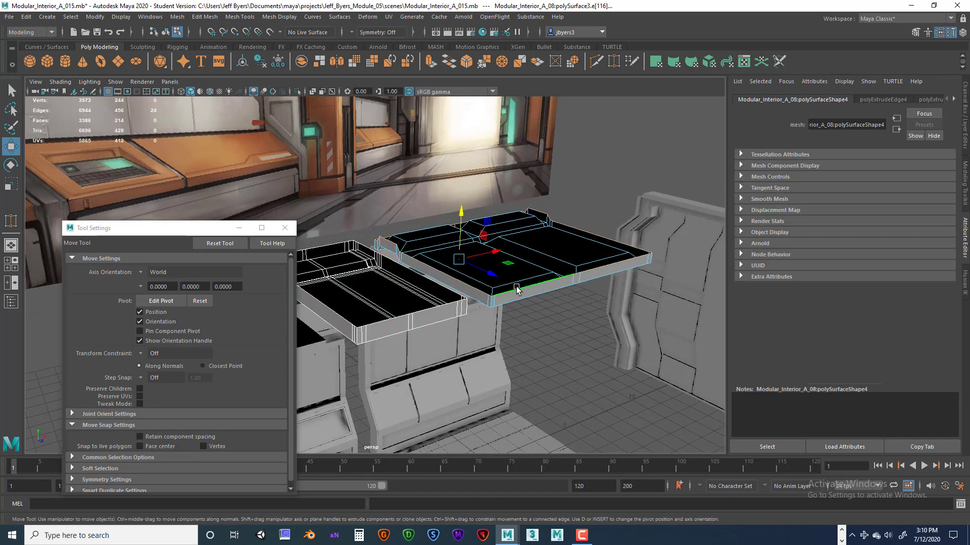
double_click(517, 287)
alt+drag(521, 286, 528, 295)
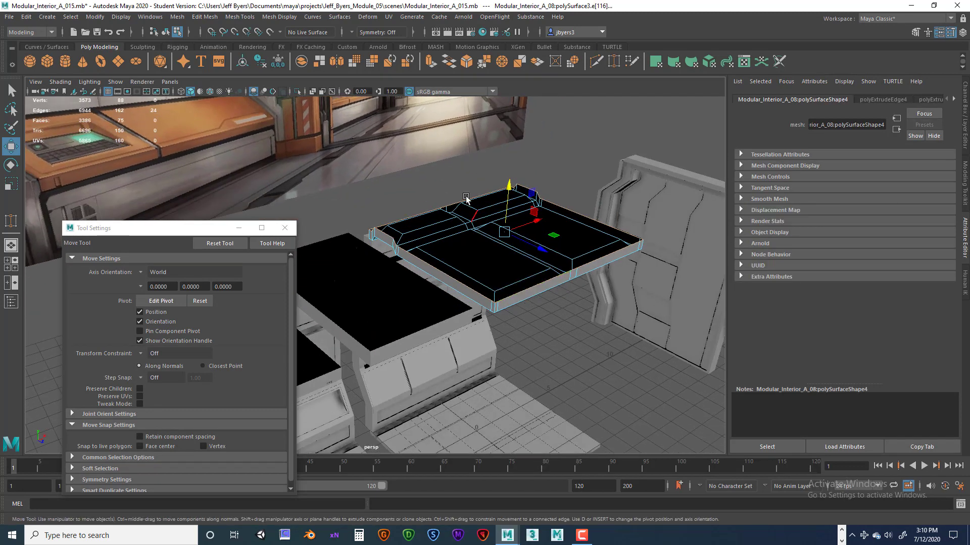
click(70, 17)
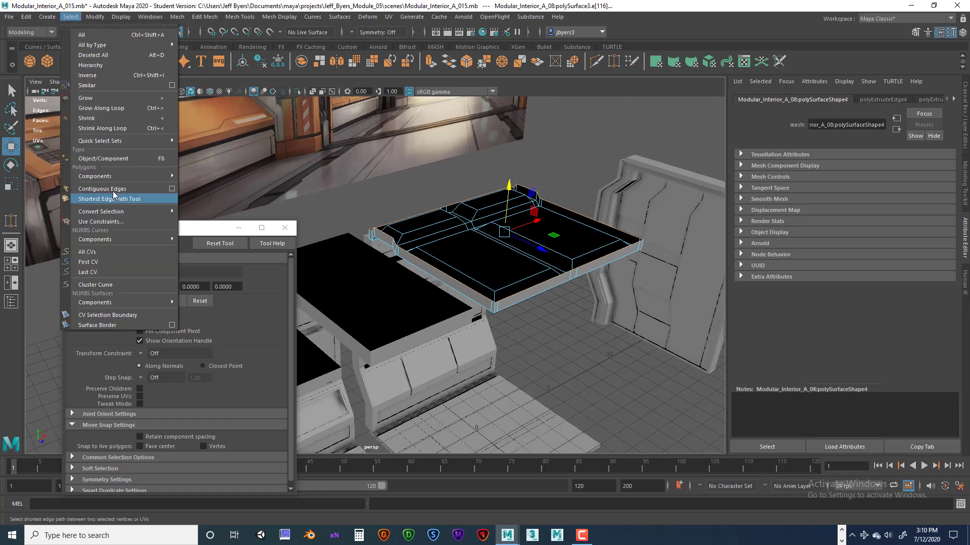
mouse_move(105, 212)
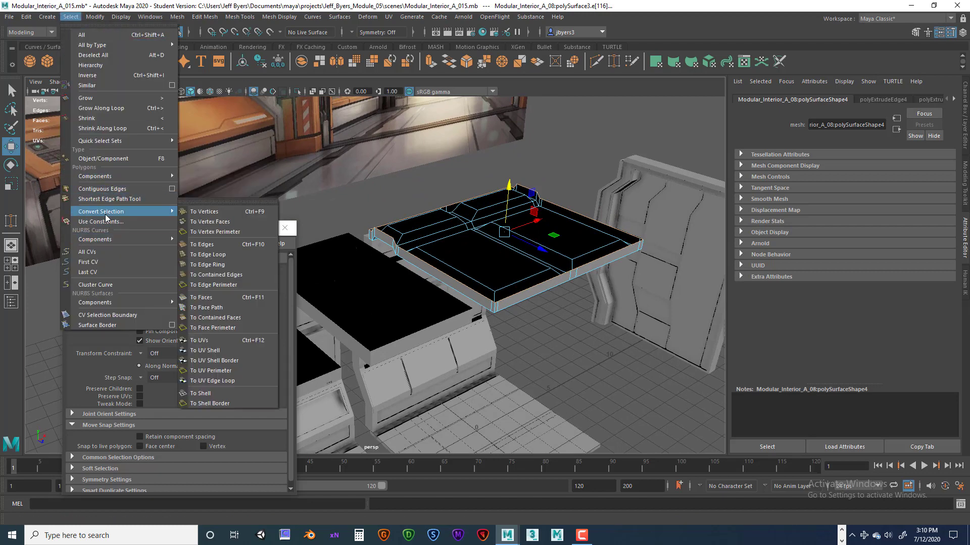
click(217, 213)
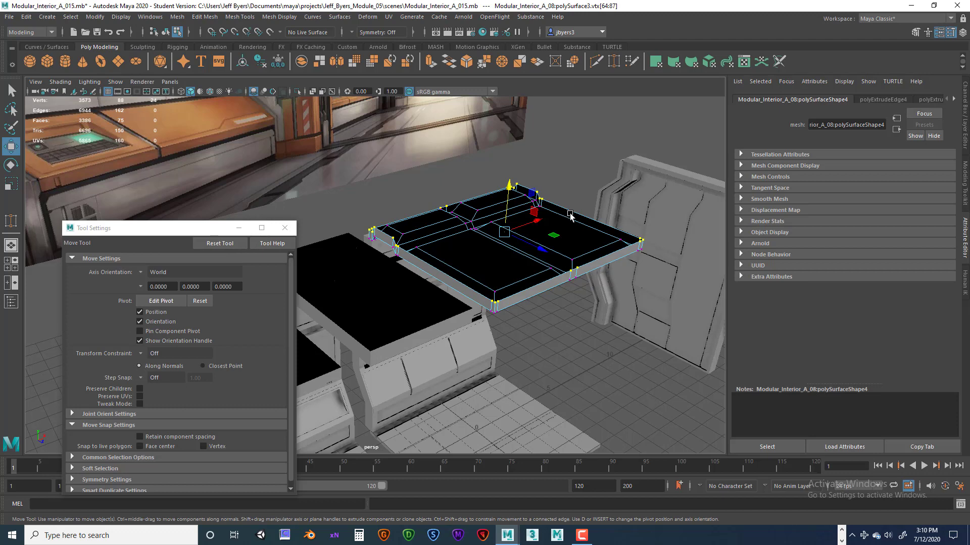
Step: Level the last ceiling panel's rim vertices with grid snapping, lower them to just above its raised profile without snapping, and return to object mode
alt+drag(570, 213, 579, 205)
click(212, 33)
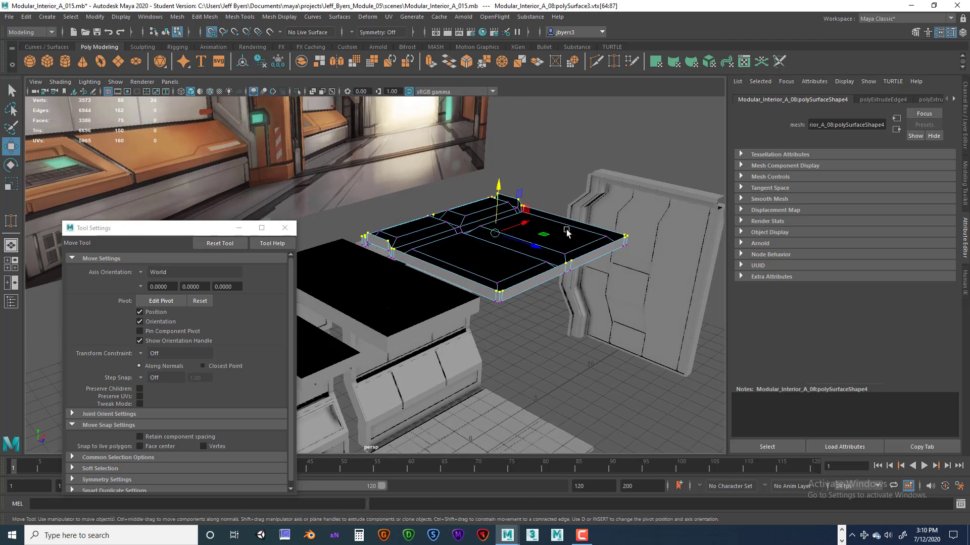
drag(501, 186, 498, 175)
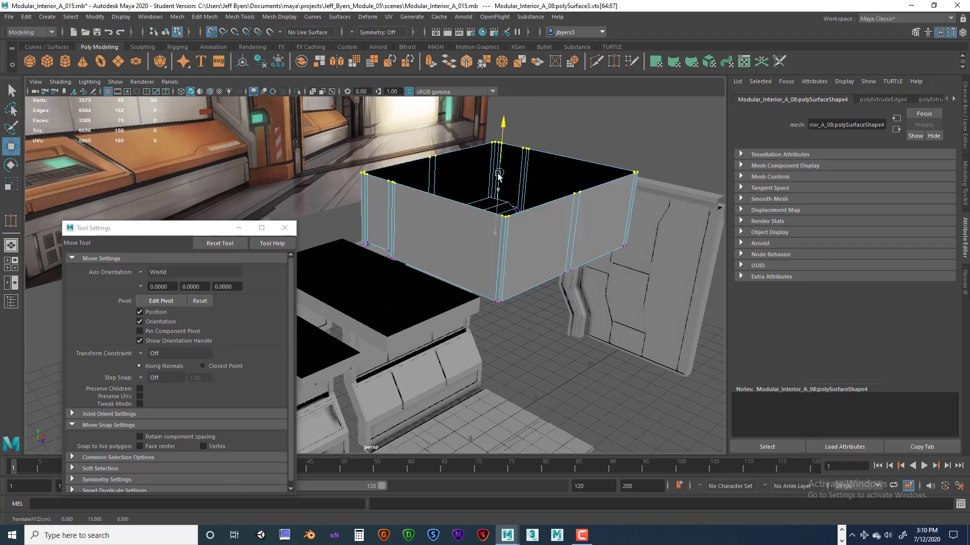
click(211, 32)
drag(502, 129, 492, 192)
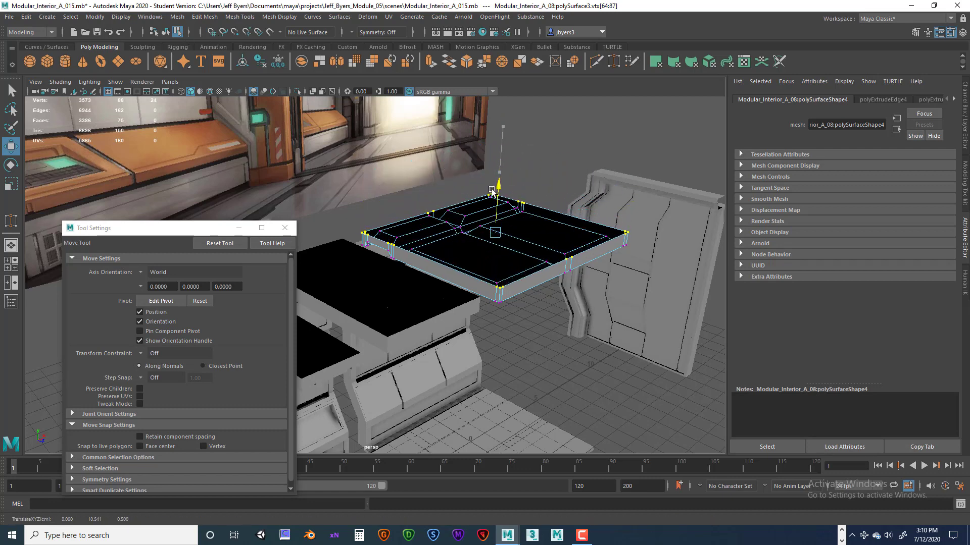
right_drag(550, 269, 537, 316)
Step: Examine the row of ceiling panels from several sides and inspect the backs of the wall modules beneath them
scroll(571, 295, down, 4)
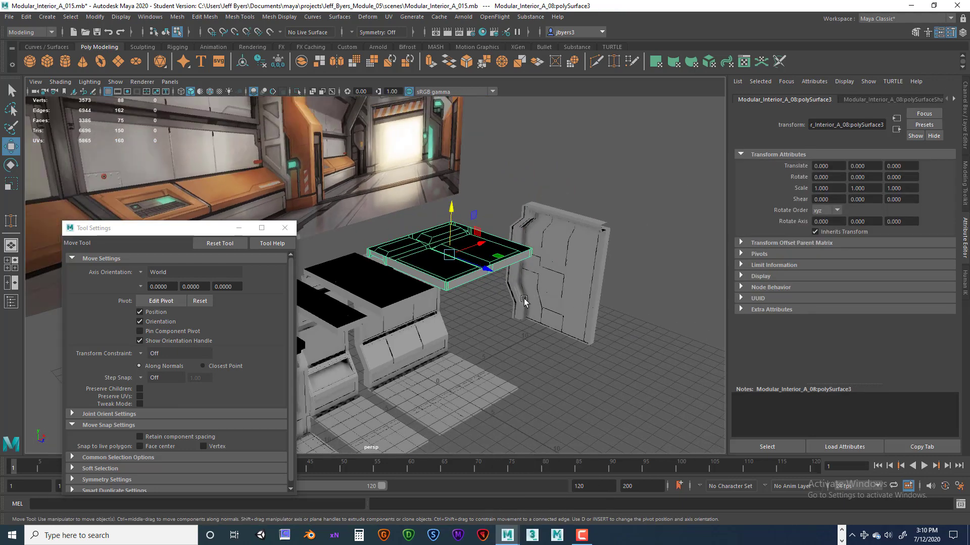
alt+drag(524, 302, 497, 254)
alt+middle_drag(520, 218, 609, 207)
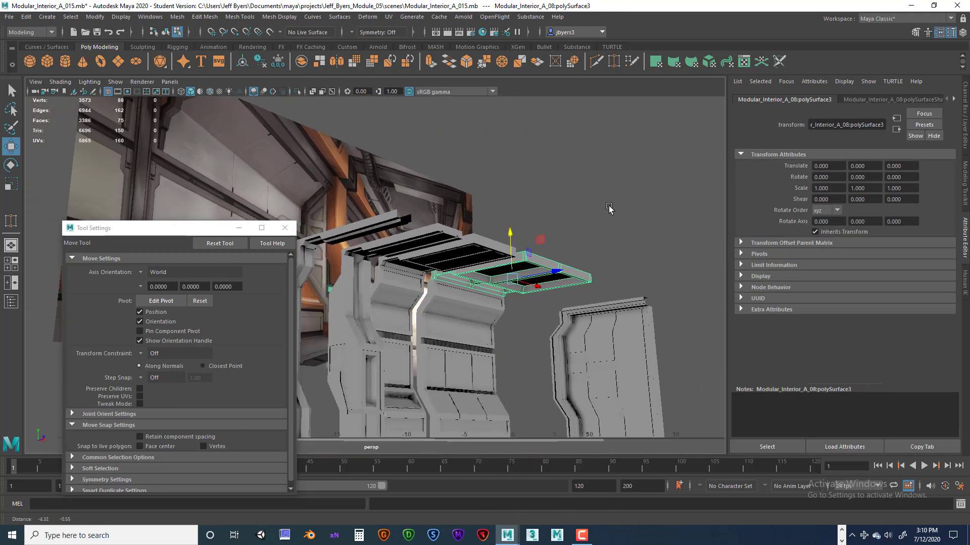
alt+drag(609, 208, 556, 266)
alt+middle_drag(470, 254, 564, 256)
alt+drag(565, 256, 495, 270)
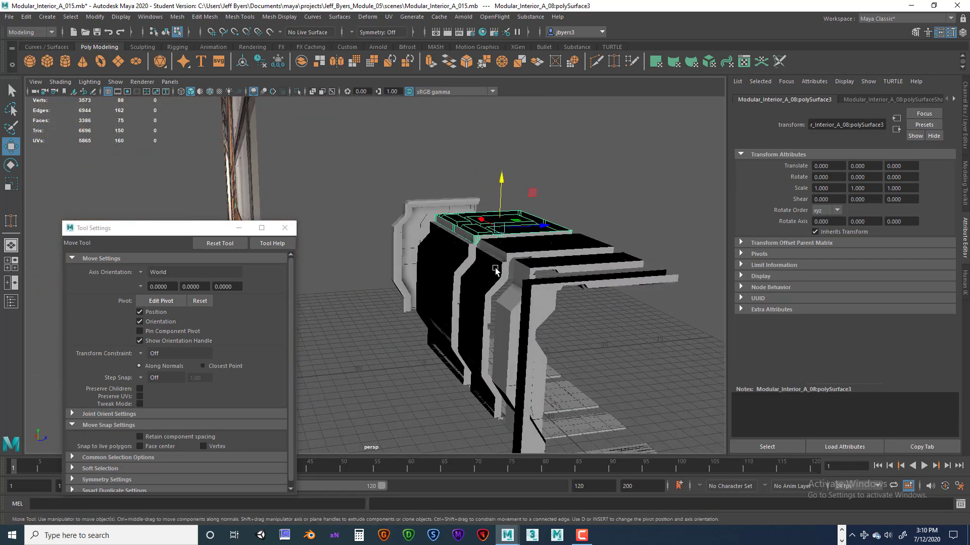
mouse_move(519, 311)
alt+mouse_down()
mouse_move(502, 305)
mouse_move(576, 312)
mouse_move(523, 315)
alt+mouse_up()
key(ctrl+z)
Step: Delete all back faces of the narrow wall module next to the end frame, from its upper section down to its base
click(523, 364)
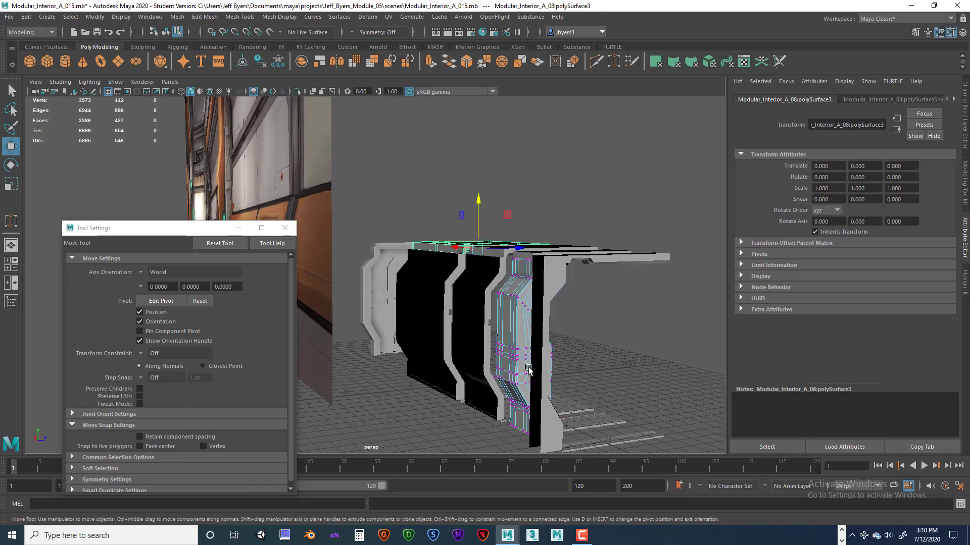
alt+drag(526, 367, 502, 281)
right_click(488, 242)
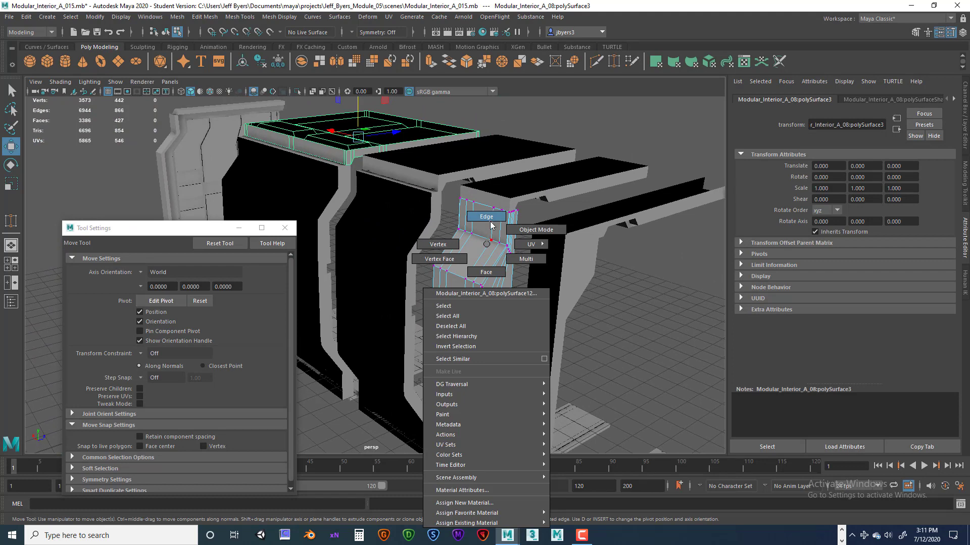
click(488, 217)
click(492, 260)
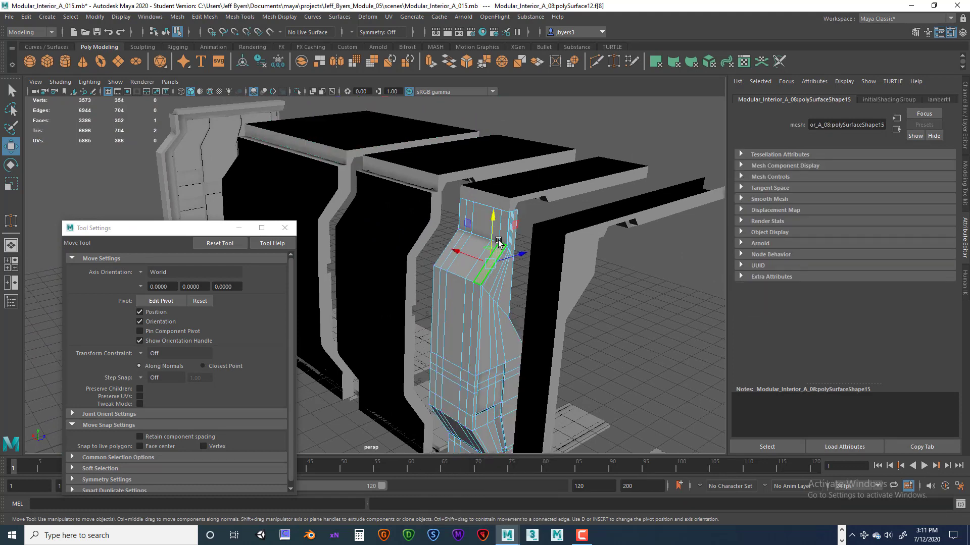
key(q)
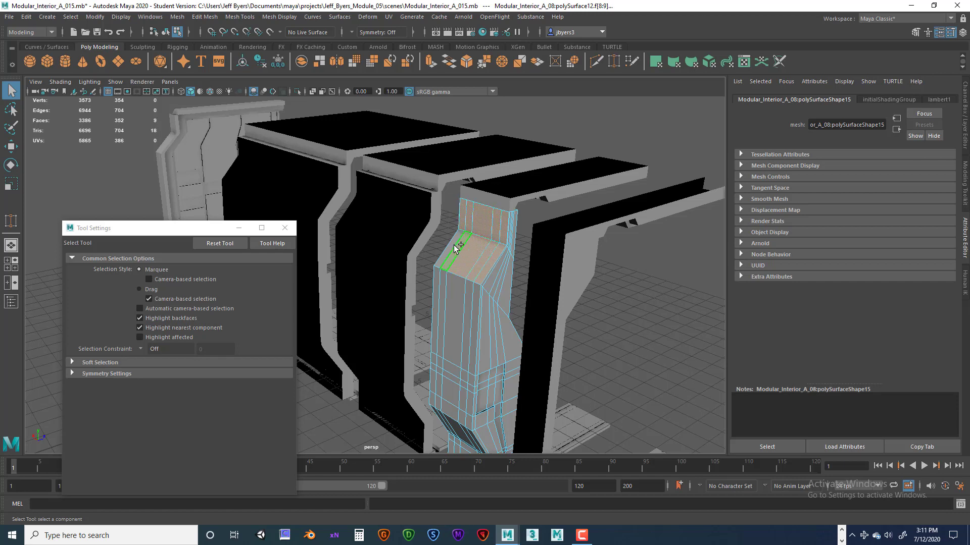
shift+click(438, 283)
shift+click(443, 289)
shift+click(457, 294)
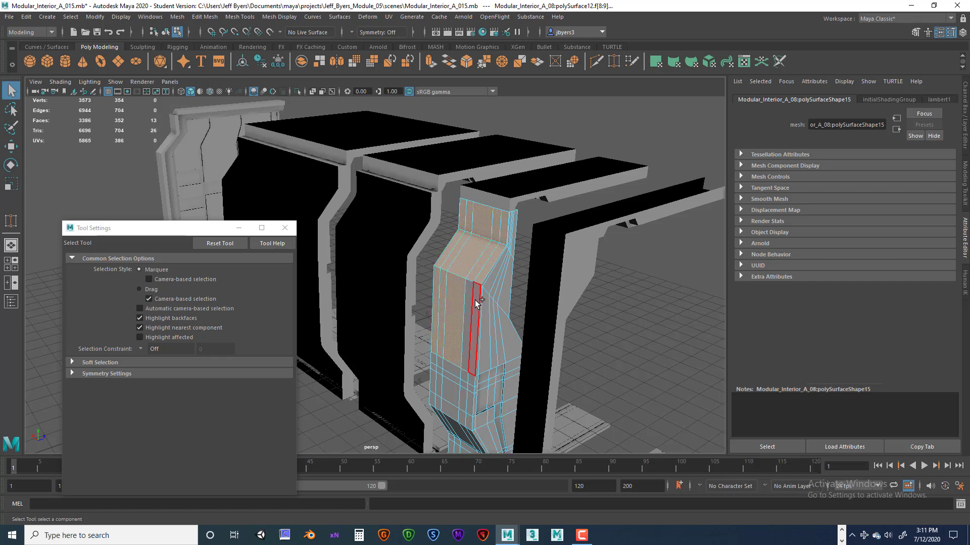
shift+click(475, 299)
shift+click(471, 301)
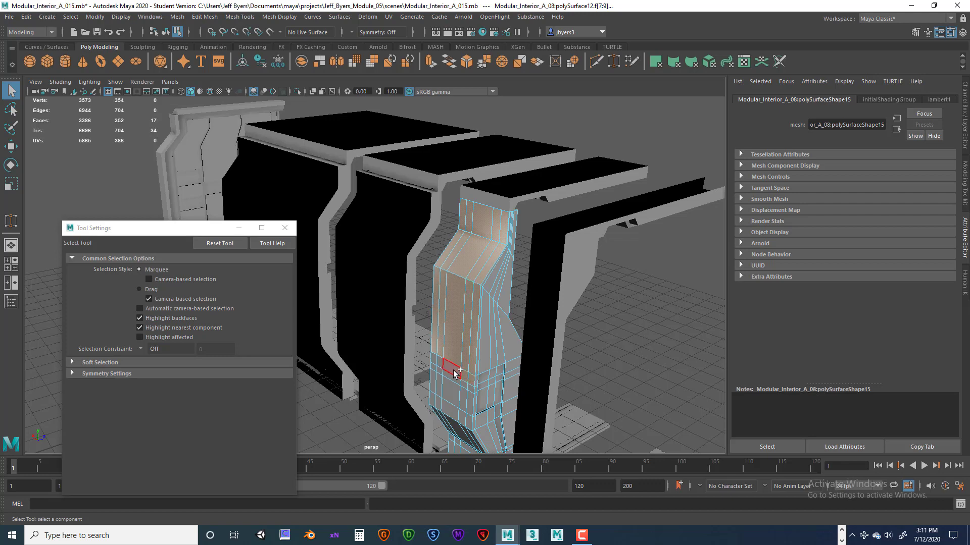
alt+middle_drag(460, 309, 468, 159)
shift+click(477, 248)
shift+click(471, 248)
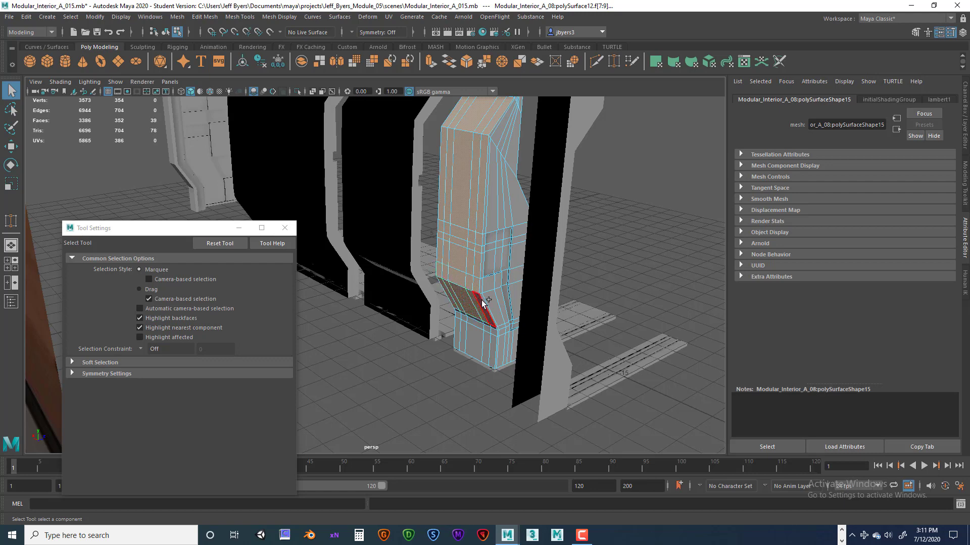
alt+drag(503, 271, 507, 191)
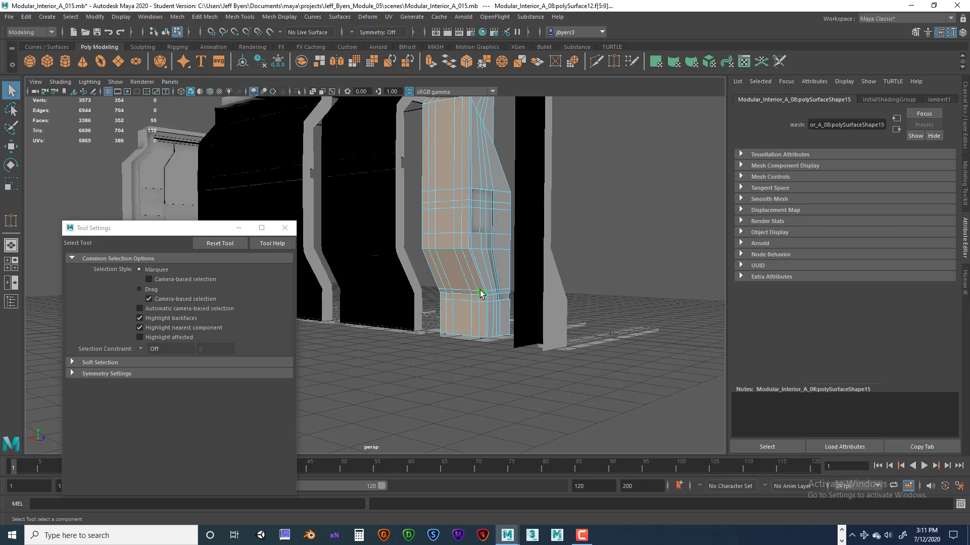
mouse_move(480, 294)
alt+mouse_down()
mouse_move(389, 296)
mouse_move(418, 291)
mouse_move(434, 308)
mouse_move(354, 309)
mouse_move(368, 303)
mouse_move(468, 337)
mouse_move(457, 335)
mouse_move(424, 218)
mouse_move(474, 230)
mouse_move(502, 136)
mouse_move(488, 159)
mouse_move(472, 152)
mouse_move(540, 180)
mouse_move(547, 197)
mouse_move(539, 172)
mouse_move(546, 212)
mouse_move(505, 247)
mouse_move(563, 217)
mouse_move(500, 311)
mouse_move(580, 299)
mouse_move(493, 357)
mouse_move(589, 346)
mouse_move(380, 298)
mouse_move(586, 310)
mouse_move(513, 297)
mouse_move(502, 223)
mouse_move(513, 235)
alt+mouse_up()
key(4)
key(5)
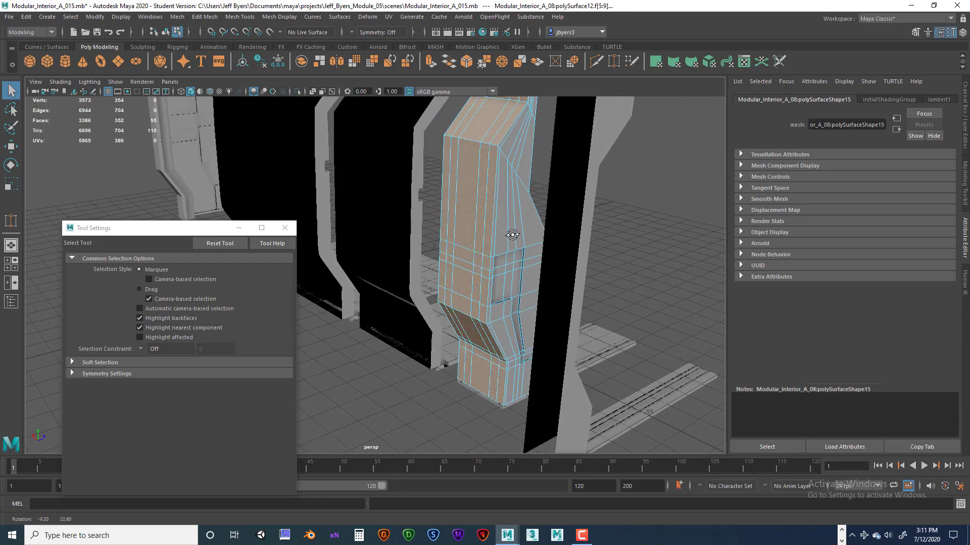
key(Delete)
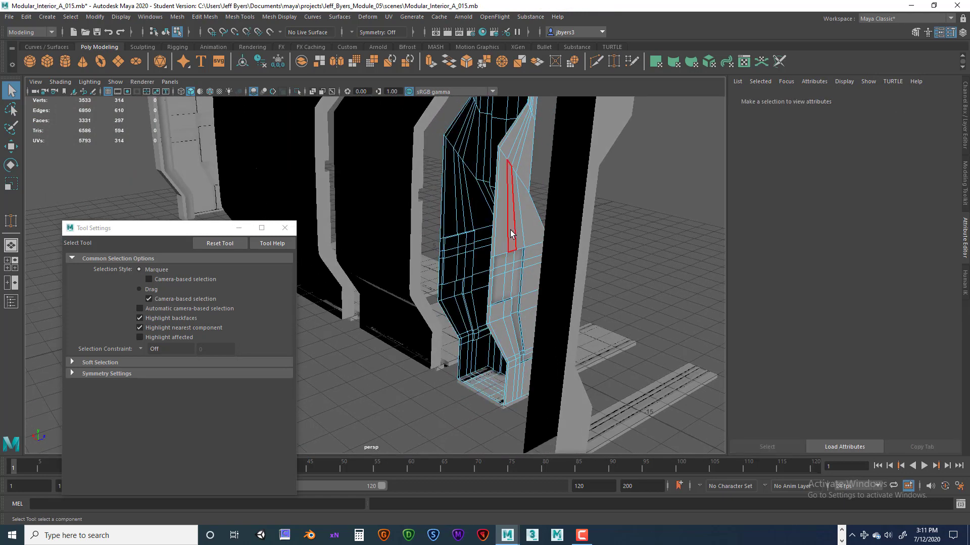
Step: Select the border edge loop around the narrow wall module's open back and convert the selection to vertices
alt+drag(495, 251, 512, 250)
scroll(512, 249, down, 3)
scroll(509, 246, up, 8)
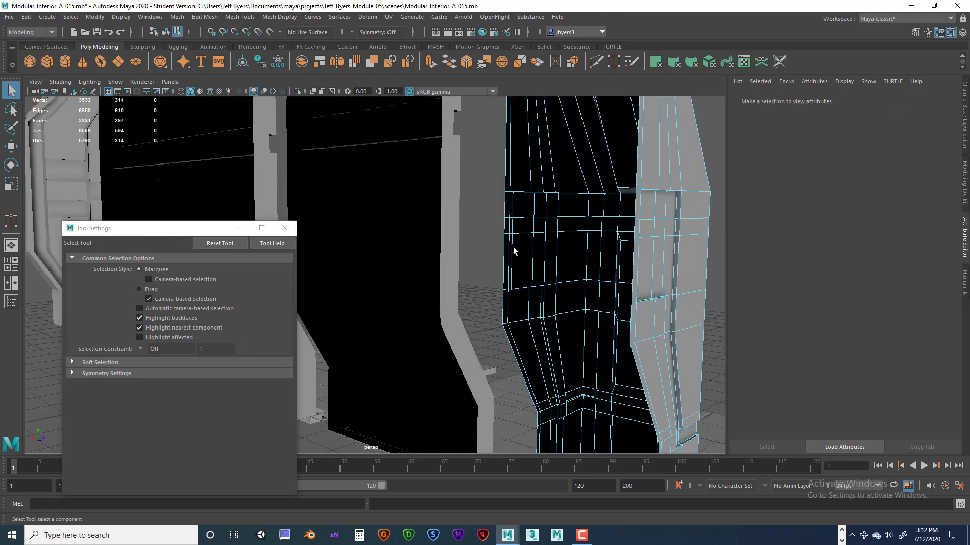
alt+middle_drag(513, 251, 436, 134)
alt+drag(437, 134, 487, 341)
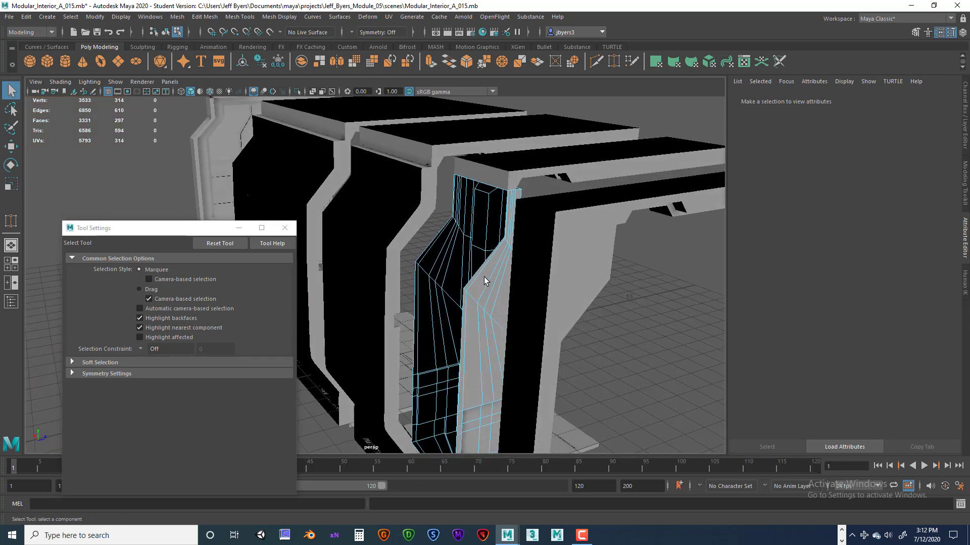
alt+drag(487, 281, 538, 286)
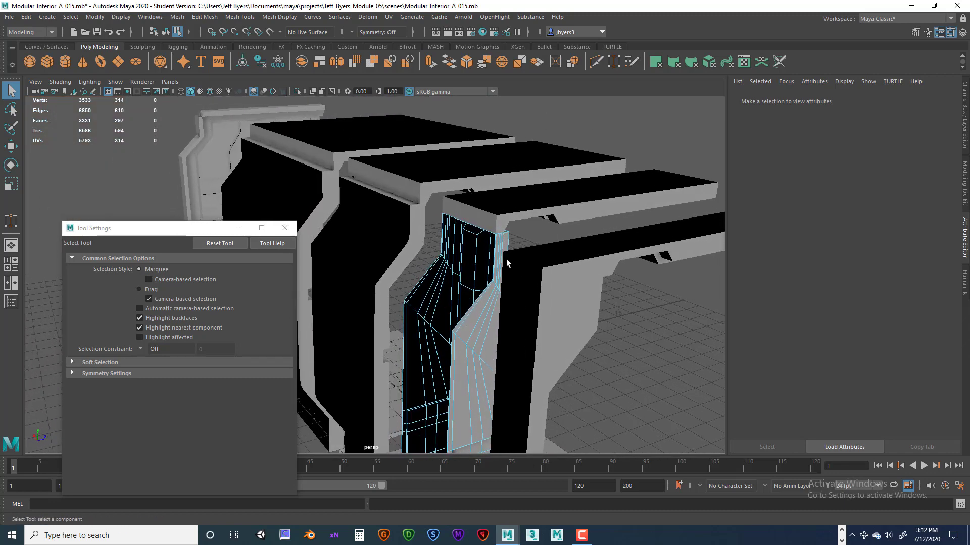
right_drag(496, 243, 461, 243)
scroll(468, 243, up, 2)
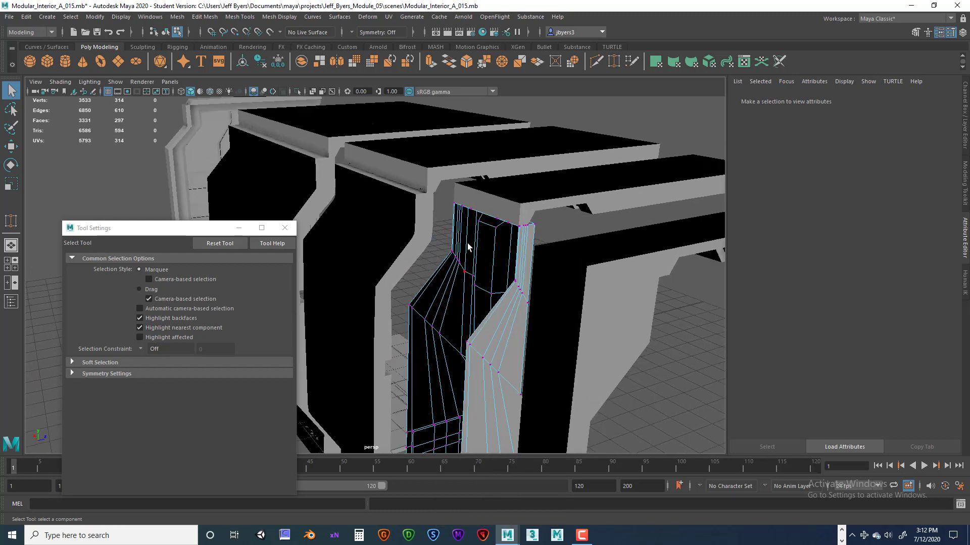
right_drag(494, 214, 495, 192)
double_click(490, 218)
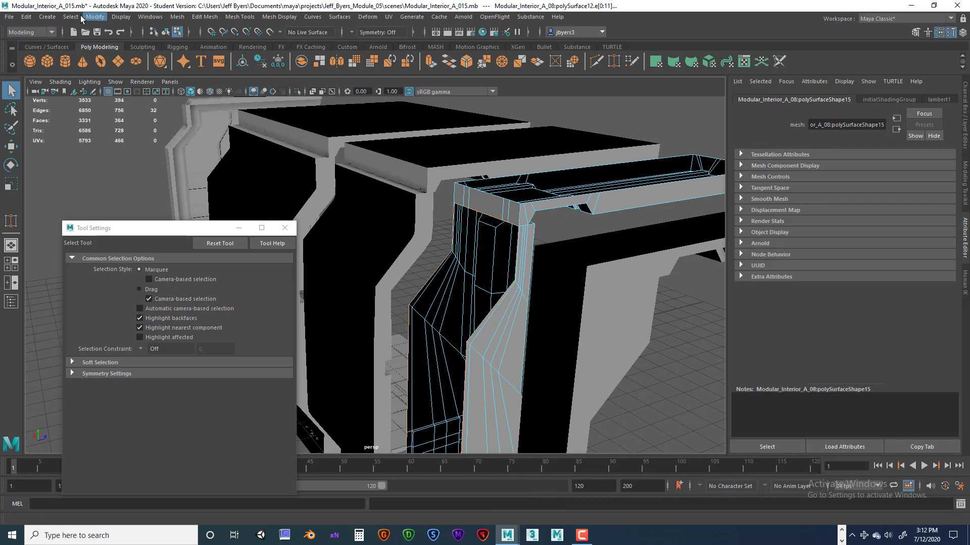
click(74, 17)
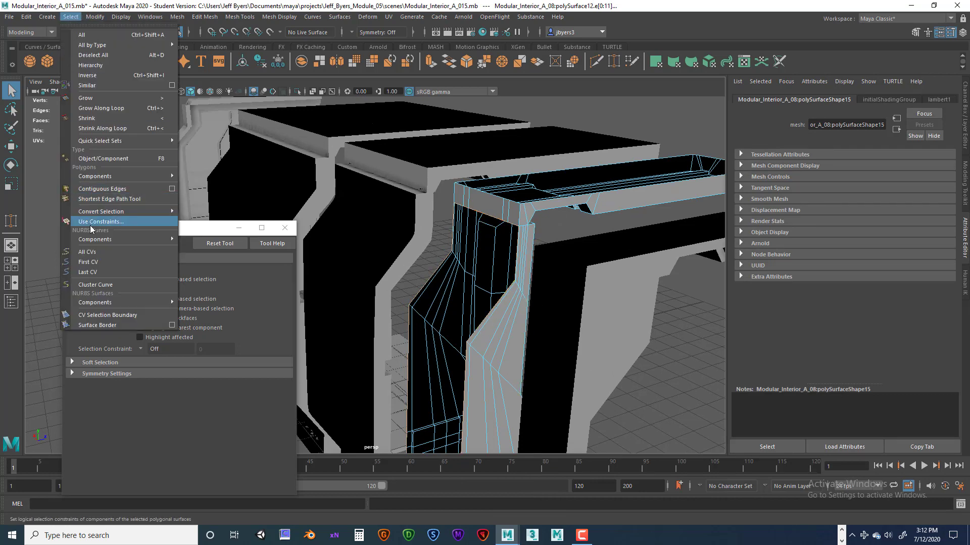
click(204, 211)
Step: Flatten the narrow wall module's back border onto one vertical plane by moving its vertices outward with grid snapping
scroll(493, 229, down, 3)
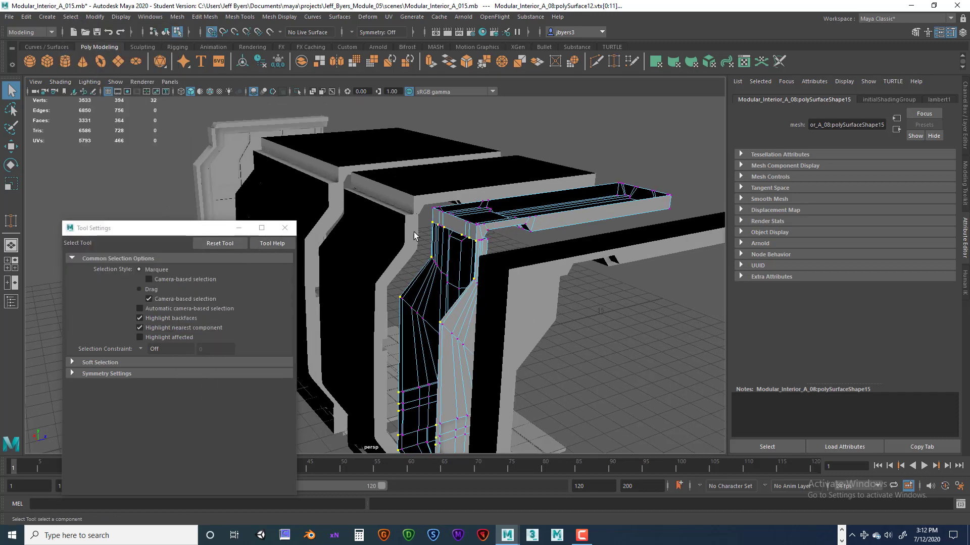
scroll(510, 363, down, 3)
key(w)
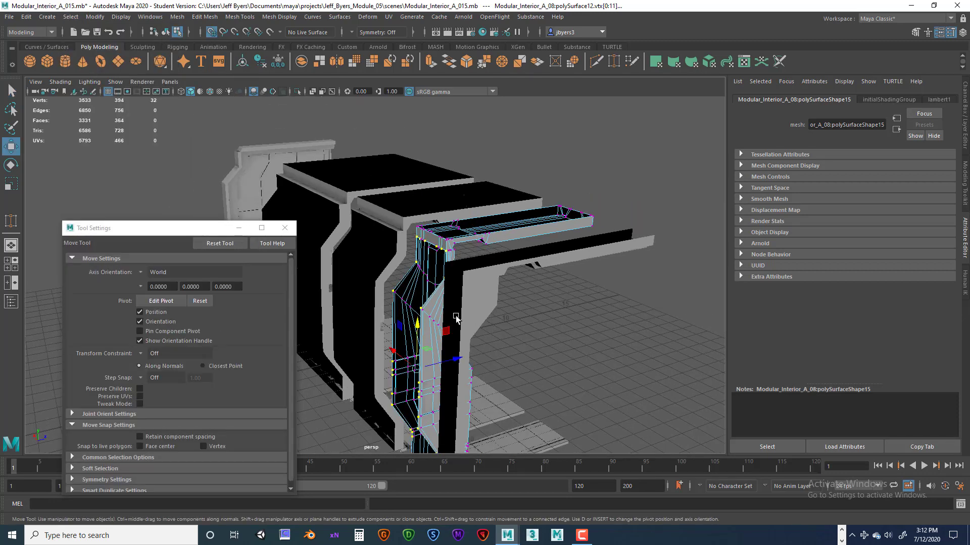
alt+middle_drag(454, 312, 454, 263)
drag(457, 316, 386, 327)
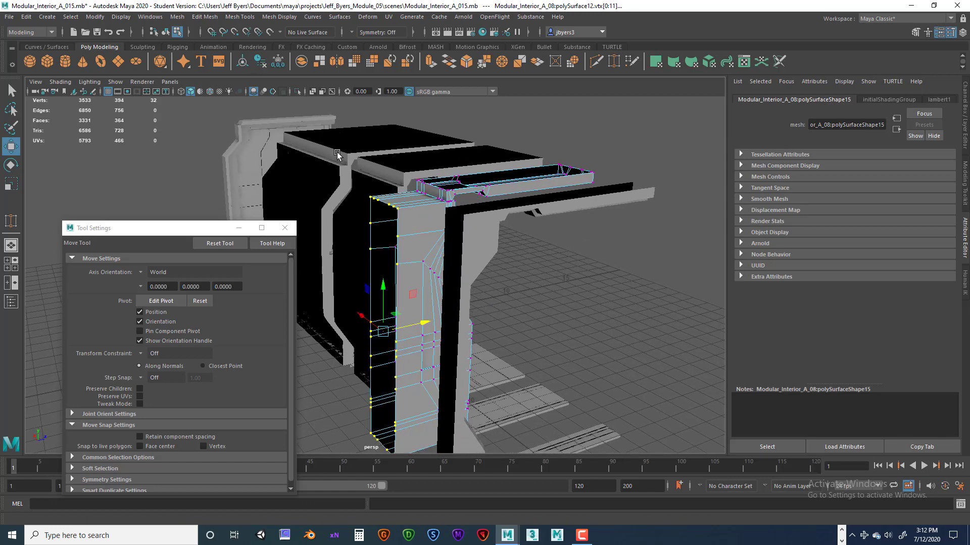
Step: Move the narrow wall module's flattened back border inward to make the module shallower
drag(426, 322, 429, 323)
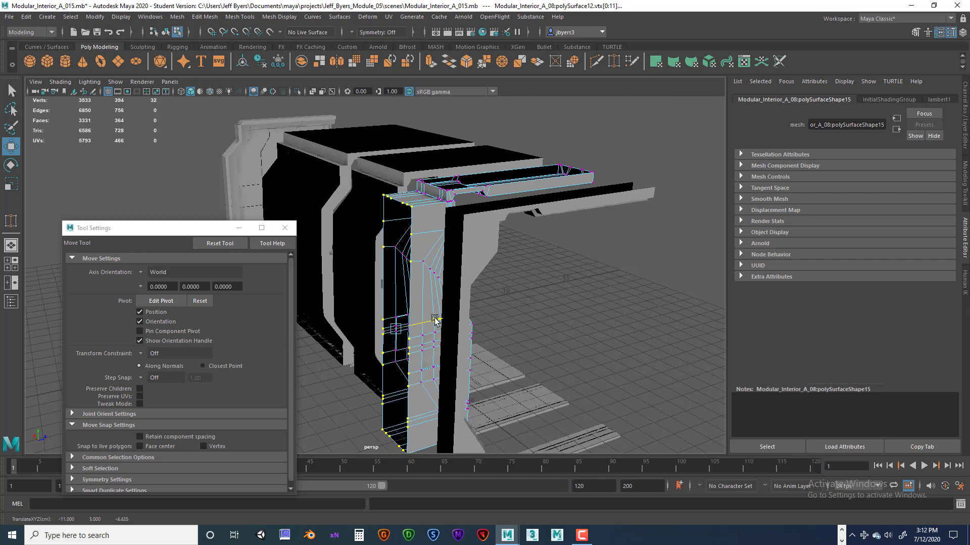
alt+drag(452, 327, 472, 268)
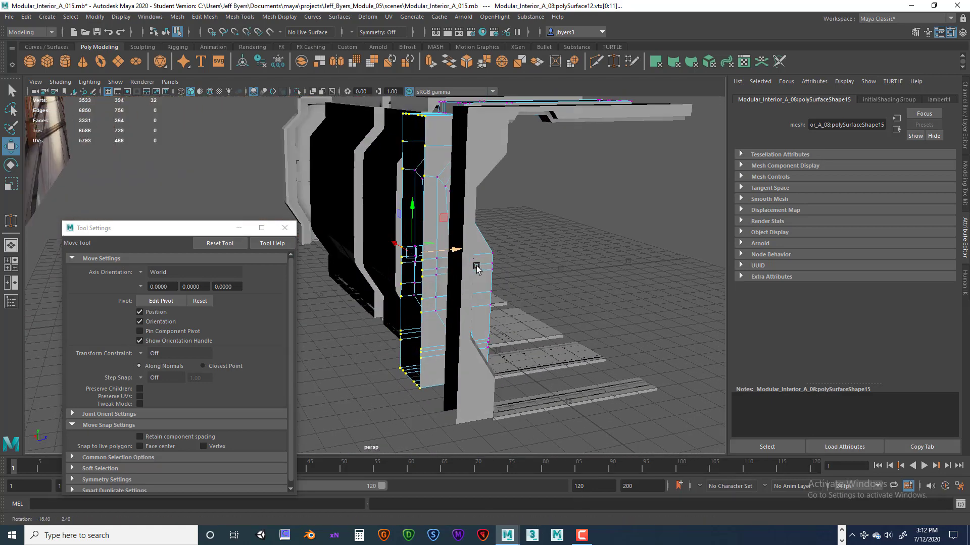
alt+drag(468, 232, 477, 300)
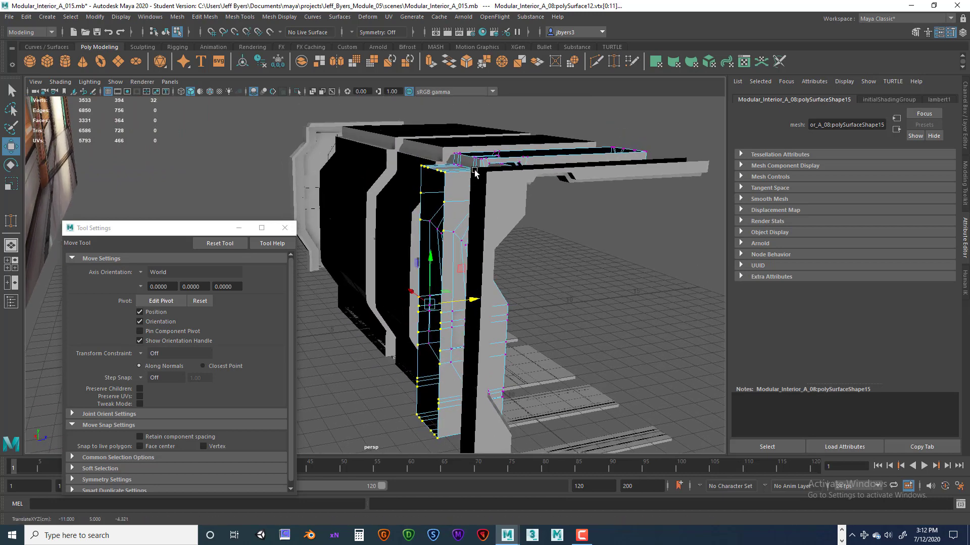
alt+drag(490, 260, 485, 284)
alt+drag(492, 248, 455, 230)
right_drag(447, 185, 446, 256)
Step: Select the border edge loop around the open back of the next, wider wall module and convert the selection to vertices
alt+drag(446, 256, 437, 300)
scroll(438, 295, up, 3)
alt+middle_drag(438, 290, 444, 240)
alt+drag(445, 240, 453, 216)
right_drag(453, 216, 458, 183)
double_click(459, 207)
alt+drag(463, 209, 458, 208)
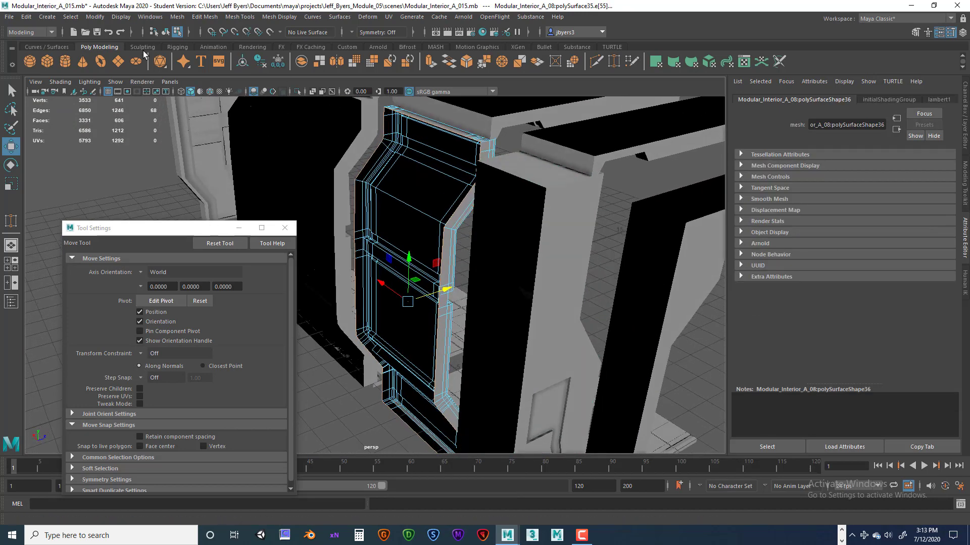
click(78, 21)
mouse_move(132, 240)
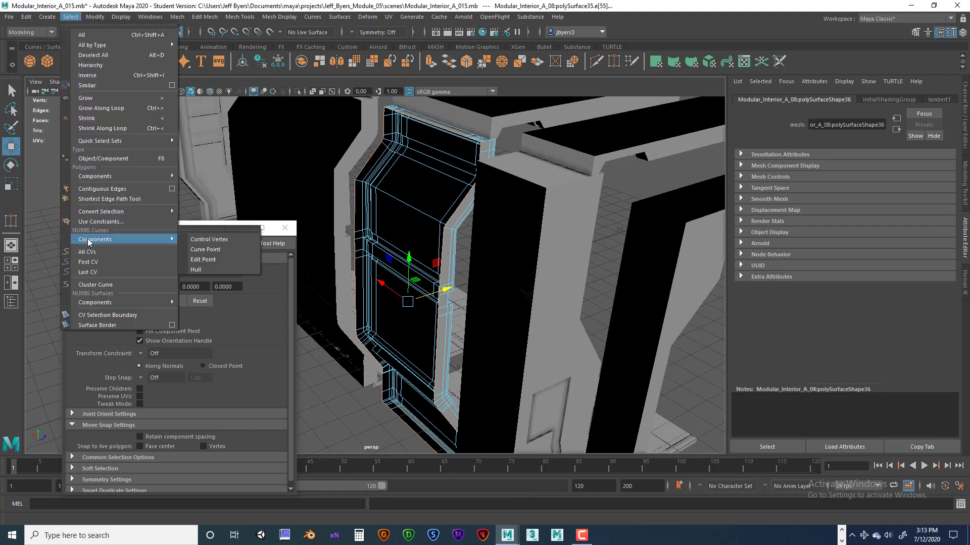
mouse_move(166, 211)
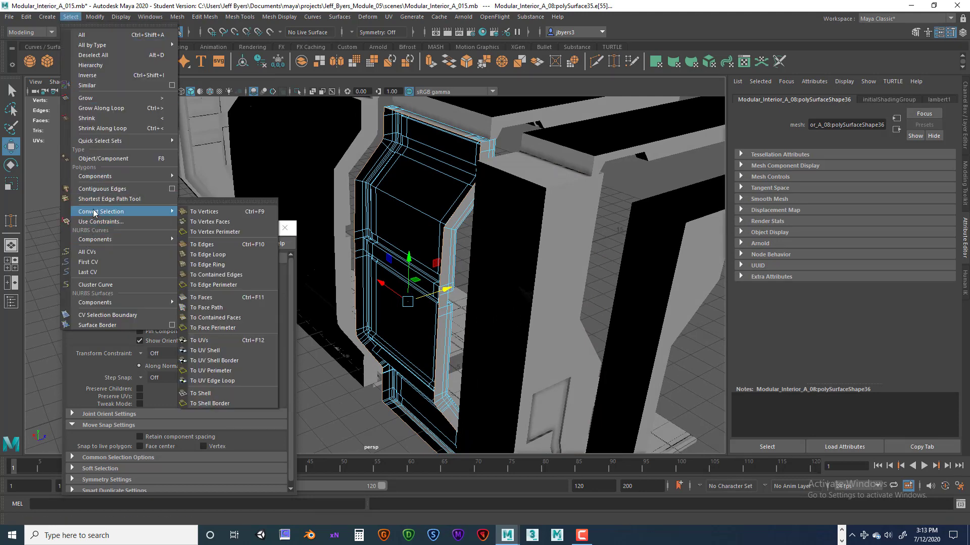
click(202, 211)
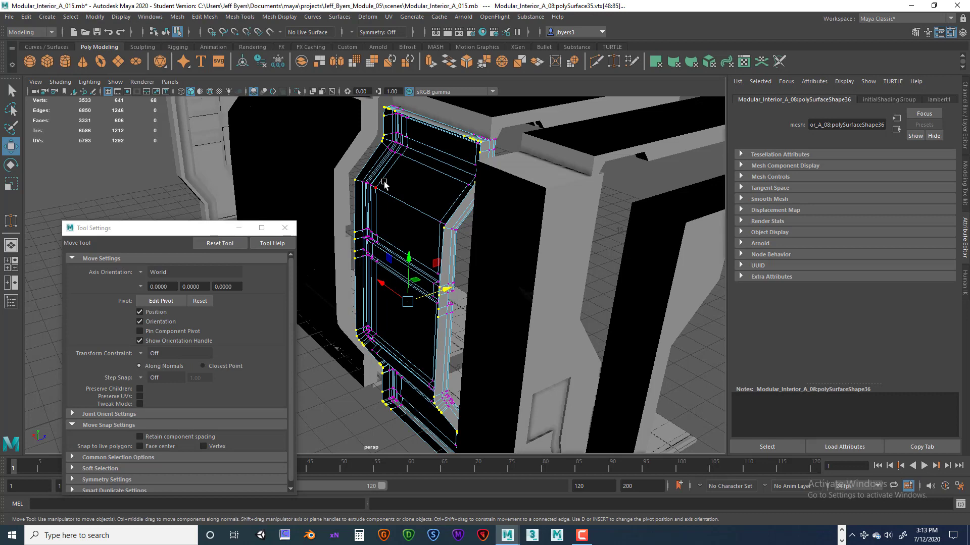
Step: Flatten this middle wall module's back border onto one vertical plane with grid snapping and pull it in closer behind the panel
drag(191, 232, 131, 221)
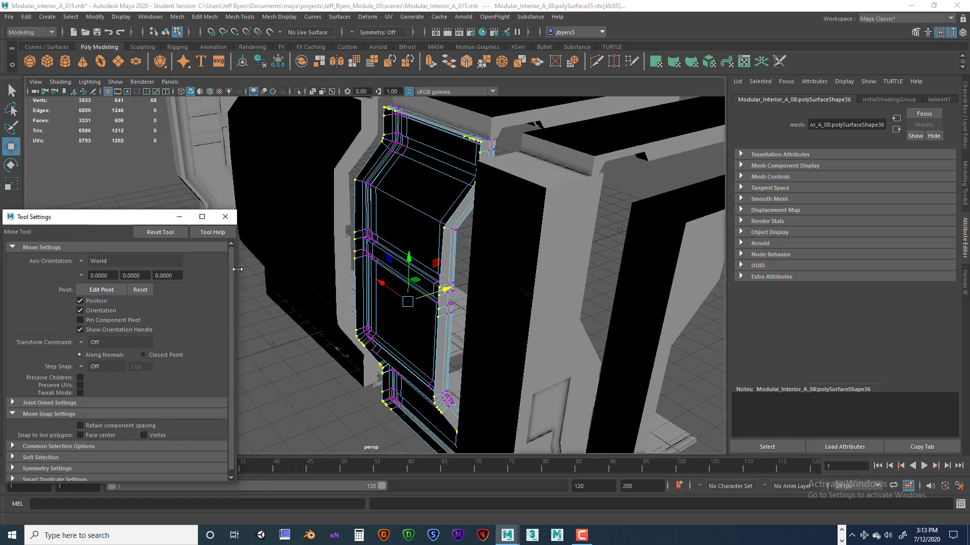
drag(123, 221, 180, 205)
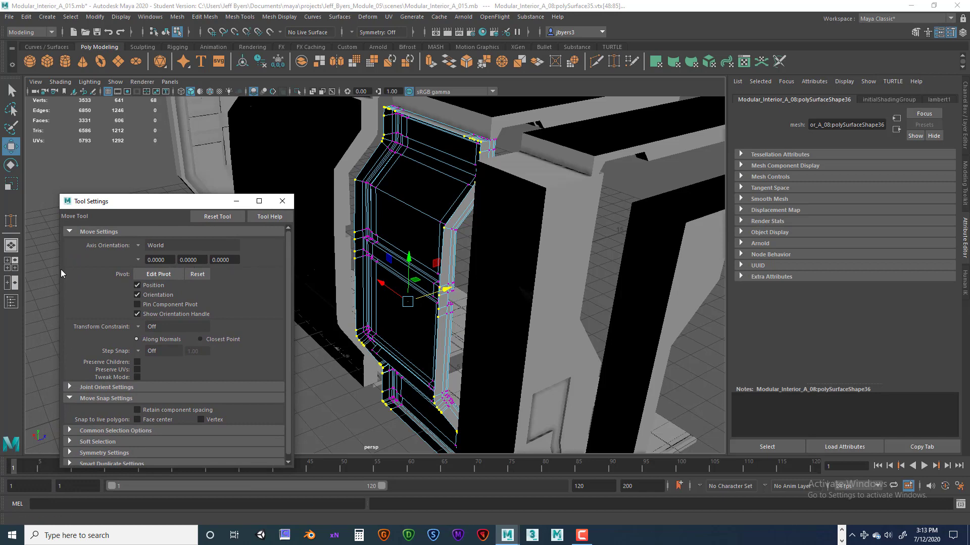
drag(156, 204, 123, 192)
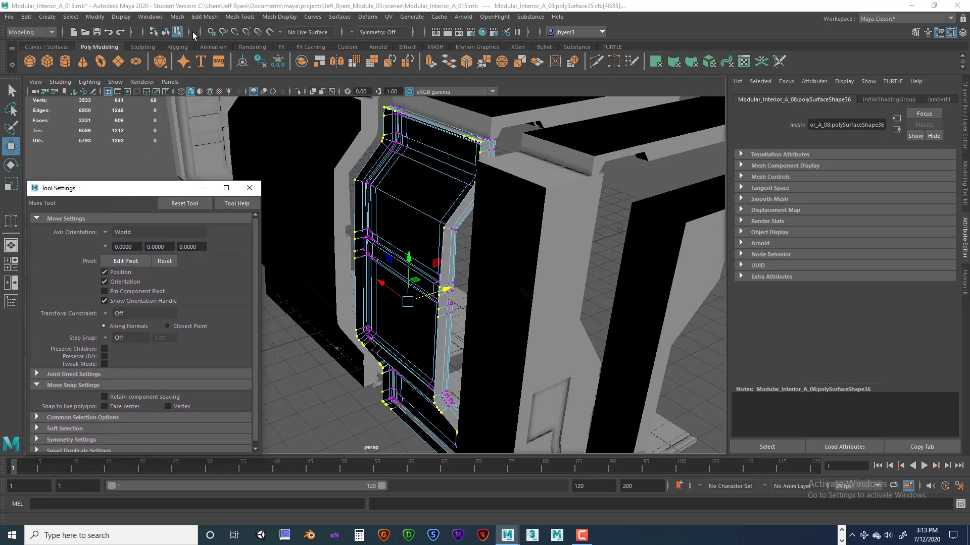
click(212, 32)
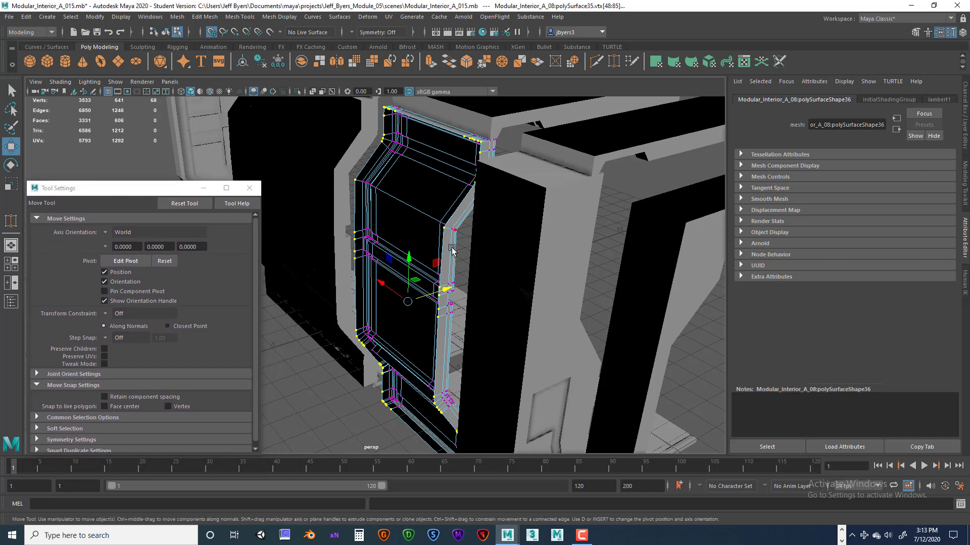
drag(452, 289, 337, 313)
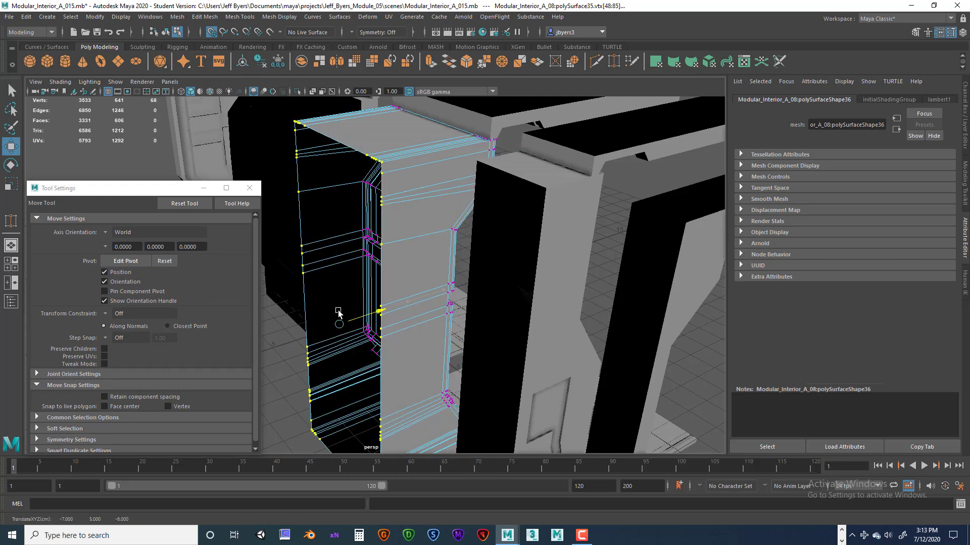
drag(390, 313, 425, 289)
click(211, 33)
alt+drag(425, 289, 432, 264)
drag(536, 332, 502, 182)
right_drag(499, 175, 464, 260)
Step: Select the border edge loop around the widest wall module's open back and convert the selection to vertices
mouse_move(500, 219)
alt+mouse_down()
mouse_move(489, 219)
mouse_move(534, 192)
mouse_move(490, 216)
mouse_move(501, 233)
alt+mouse_up()
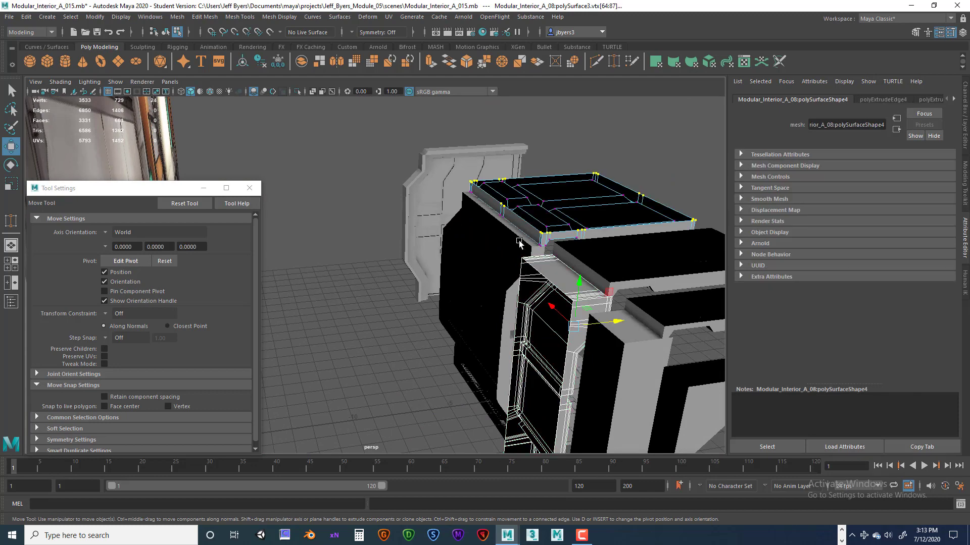
shift+click(521, 240)
right_drag(503, 228, 503, 203)
scroll(508, 224, up, 2)
scroll(540, 217, up, 3)
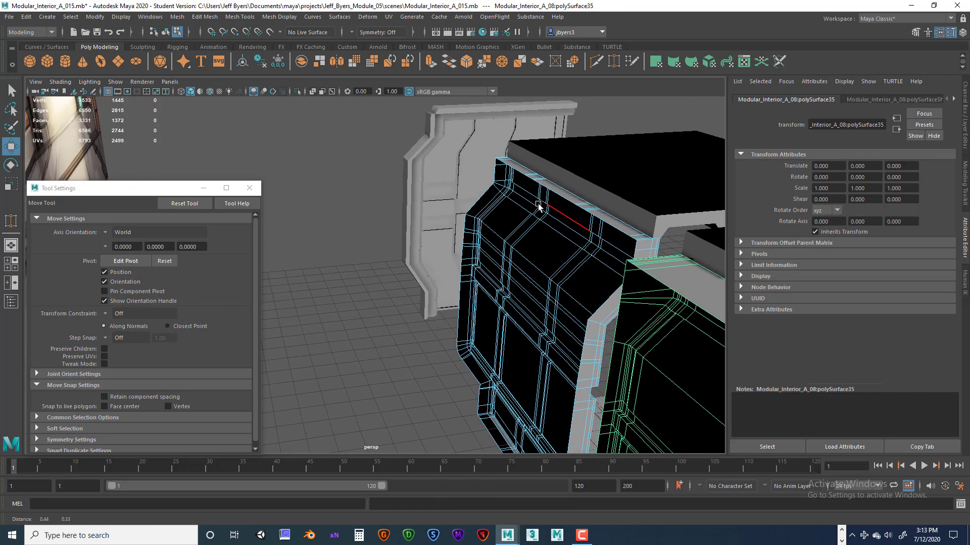
double_click(558, 196)
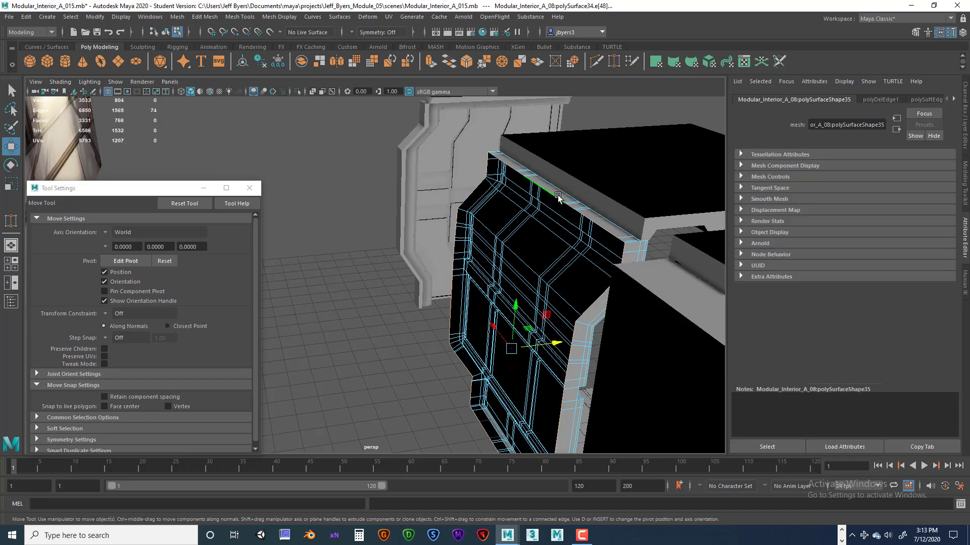
click(71, 16)
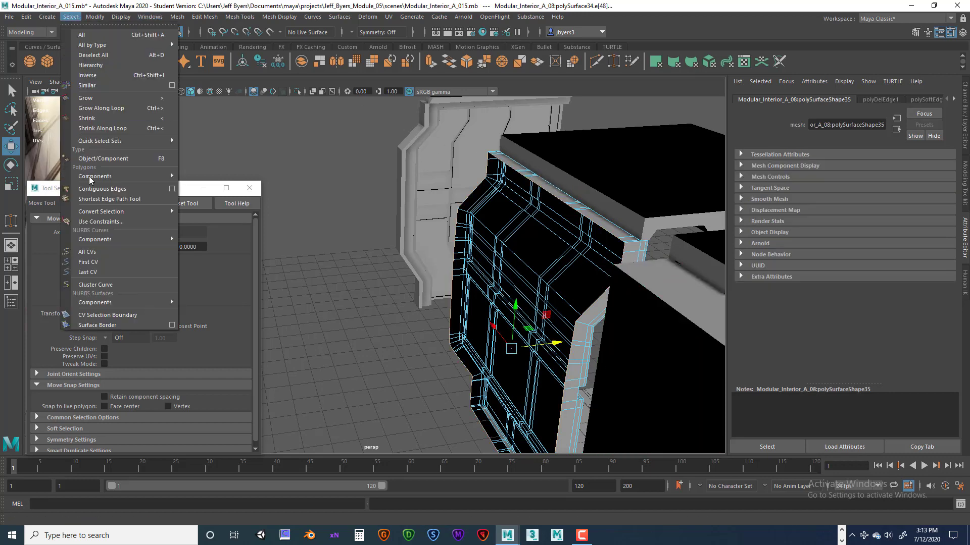
mouse_move(108, 212)
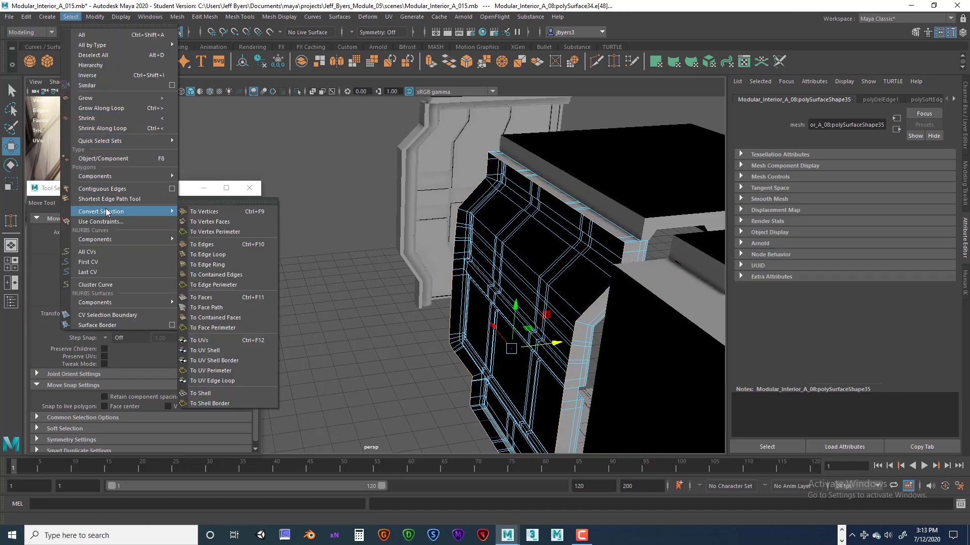
click(207, 212)
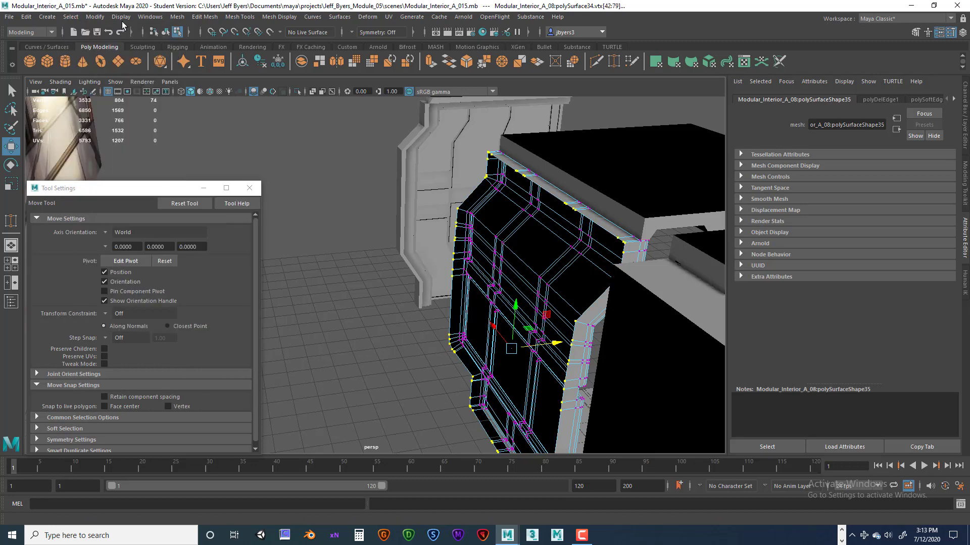
Step: Flatten the widest wall module's back border onto one vertical plane with grid snapping and adjust its depth with snapping off
click(210, 33)
drag(556, 355, 453, 354)
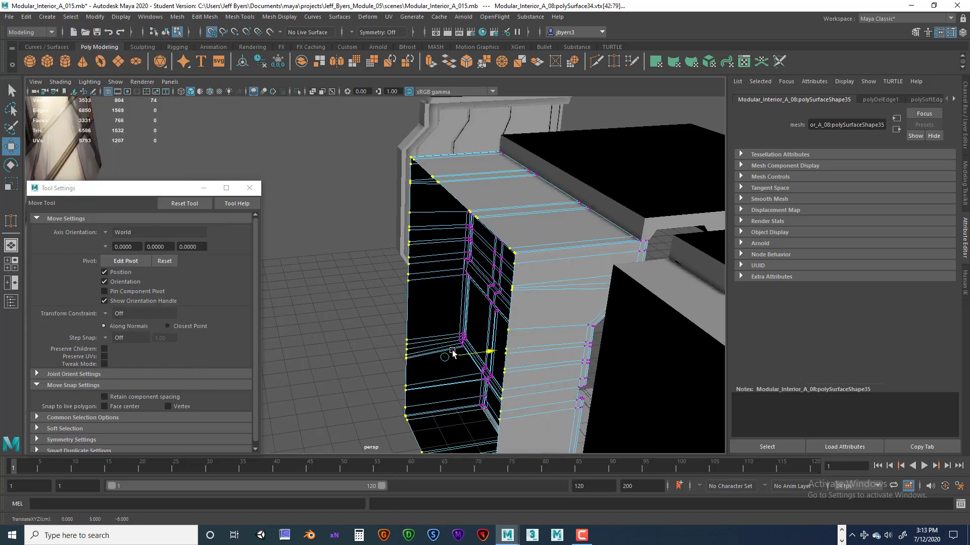
click(212, 33)
drag(488, 356, 549, 370)
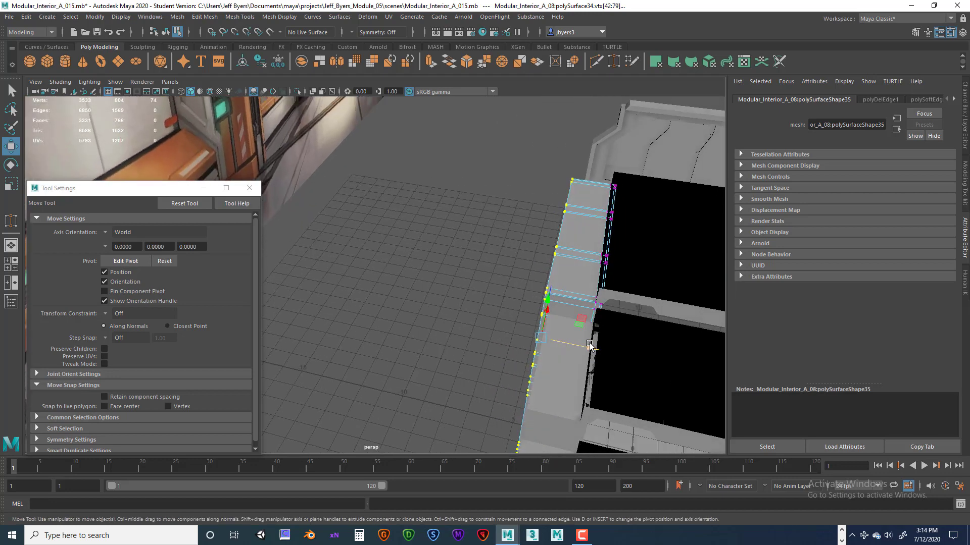
drag(589, 345, 525, 336)
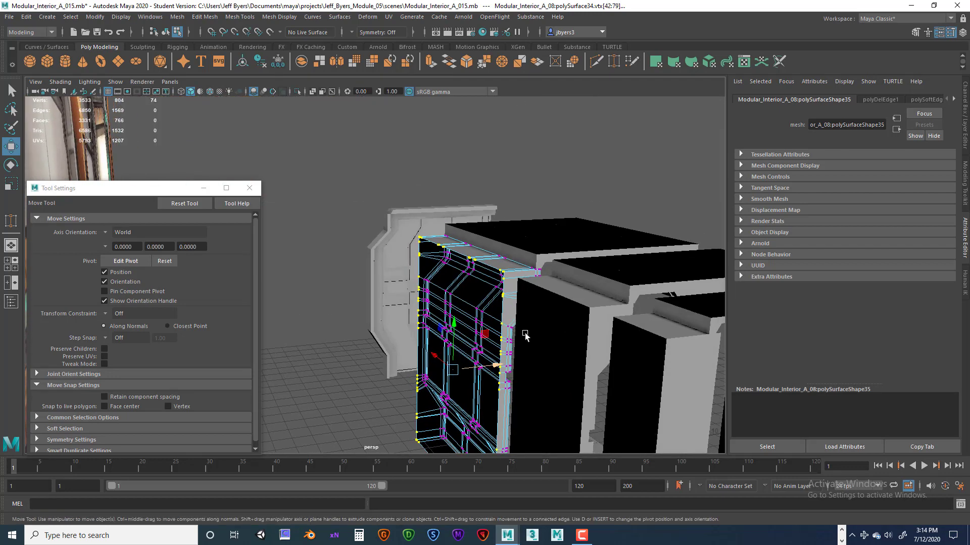
right_drag(465, 243, 456, 302)
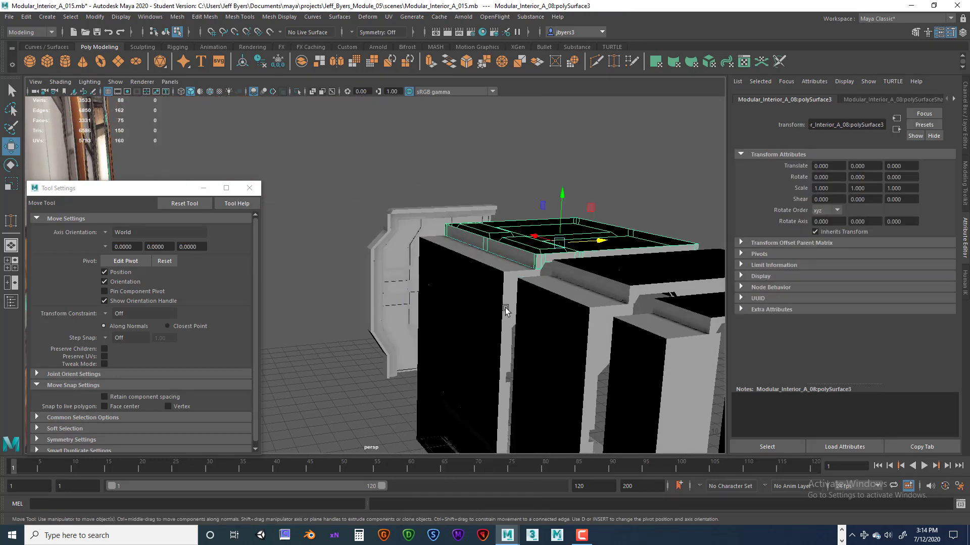
Step: Examine the assembled wall, floor and ceiling modules from the front and above, checking individual wall modules
scroll(548, 258, down, 3)
click(576, 210)
alt+drag(575, 329, 488, 315)
alt+middle_drag(497, 309, 525, 234)
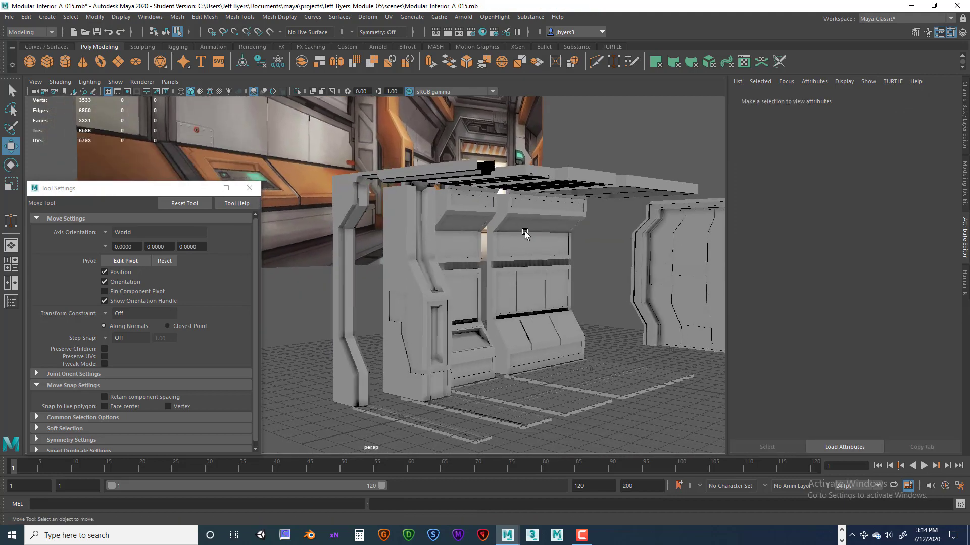
mouse_move(527, 242)
alt+mouse_down()
mouse_move(510, 232)
mouse_move(505, 212)
mouse_move(561, 173)
mouse_move(522, 242)
mouse_move(539, 237)
mouse_move(515, 237)
alt+mouse_up()
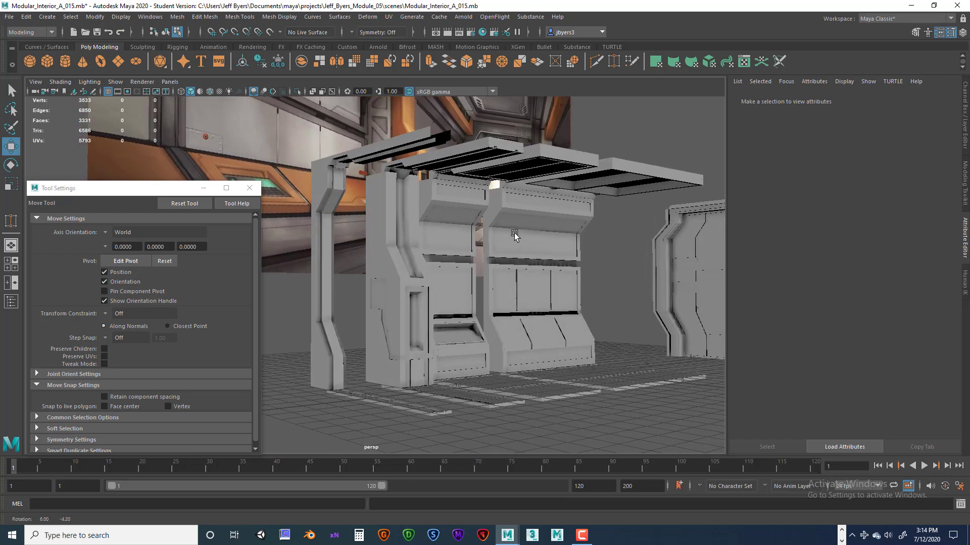
alt+middle_drag(516, 240, 513, 227)
alt+drag(513, 228, 583, 378)
alt+drag(585, 415, 559, 369)
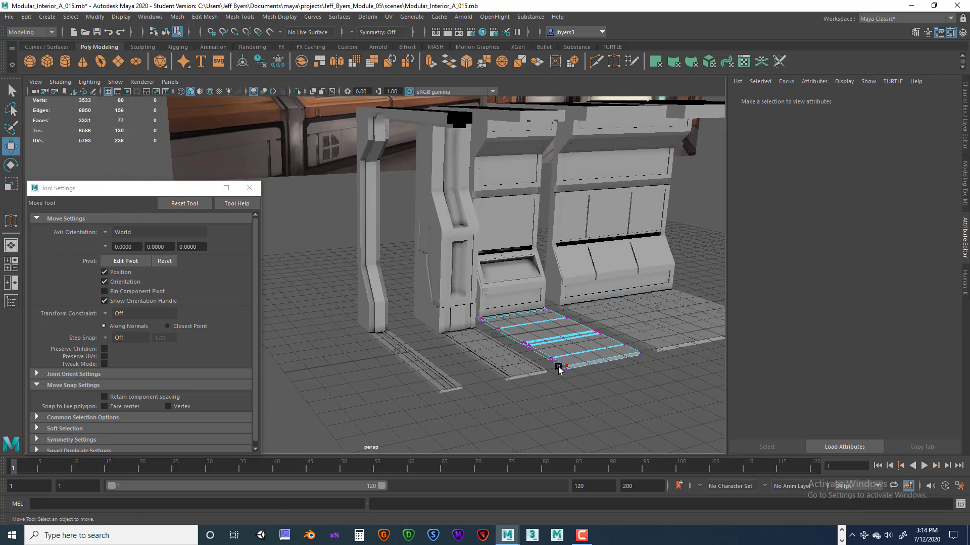
alt+drag(481, 206, 546, 214)
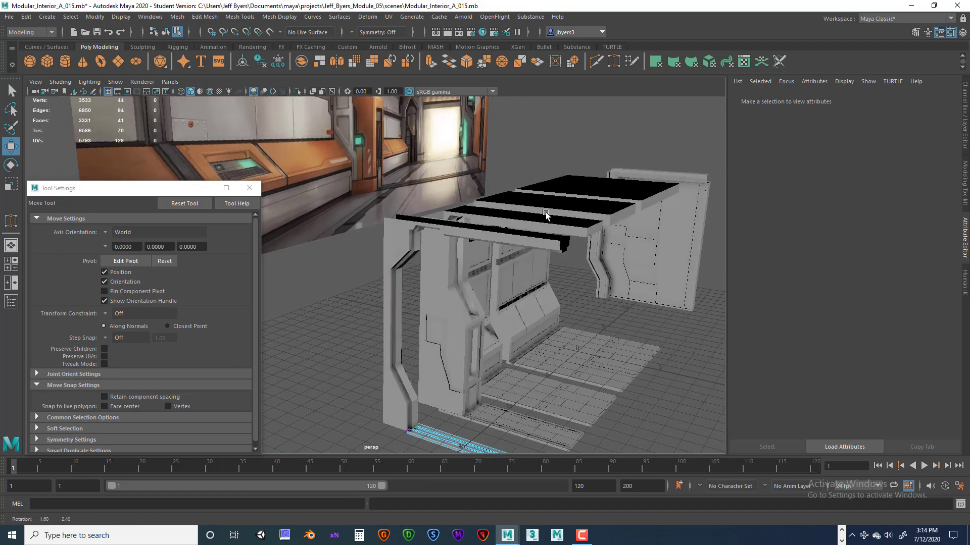
right_click(437, 246)
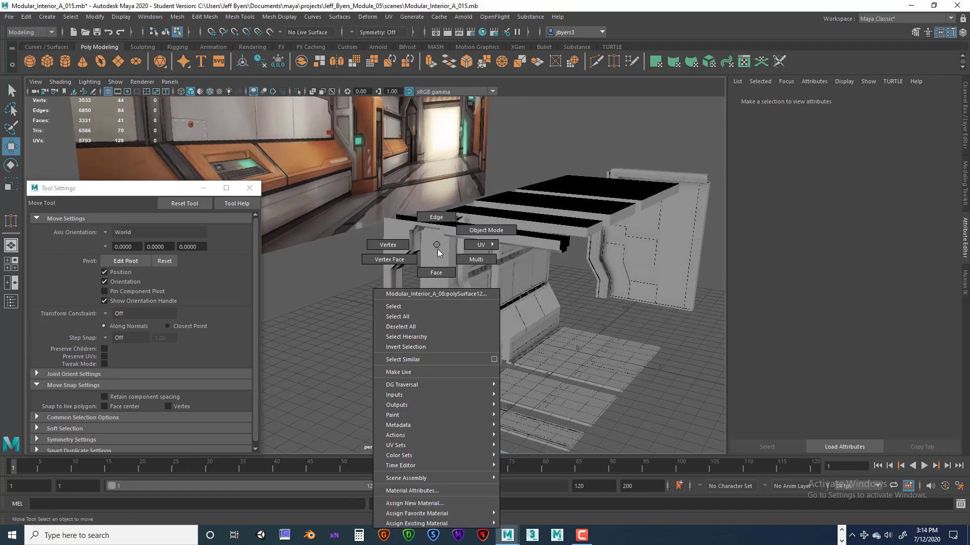
click(431, 306)
right_click(522, 265)
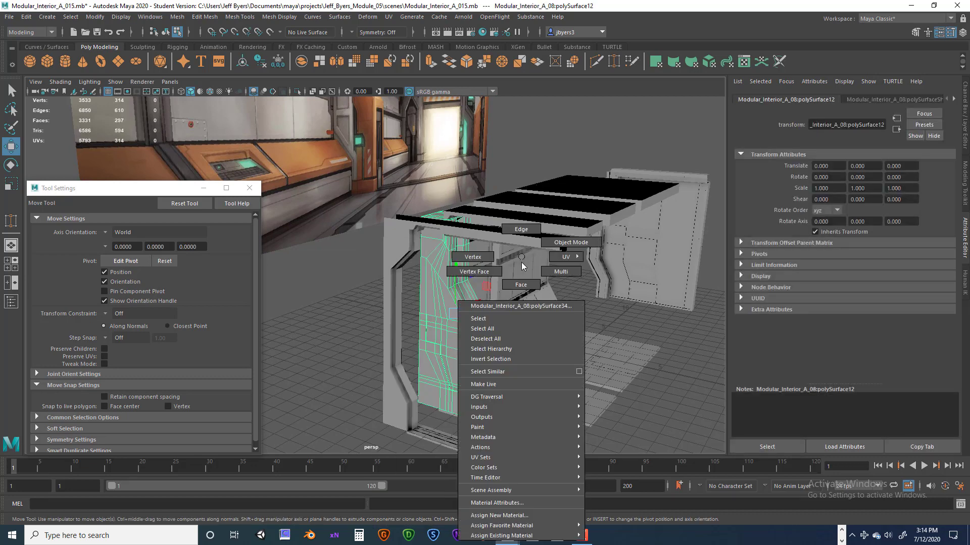
click(503, 319)
click(575, 326)
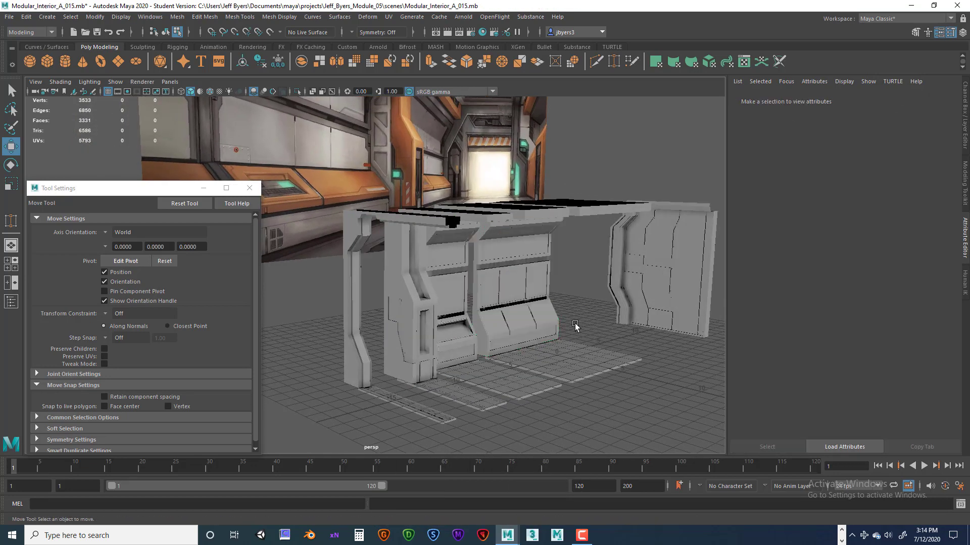